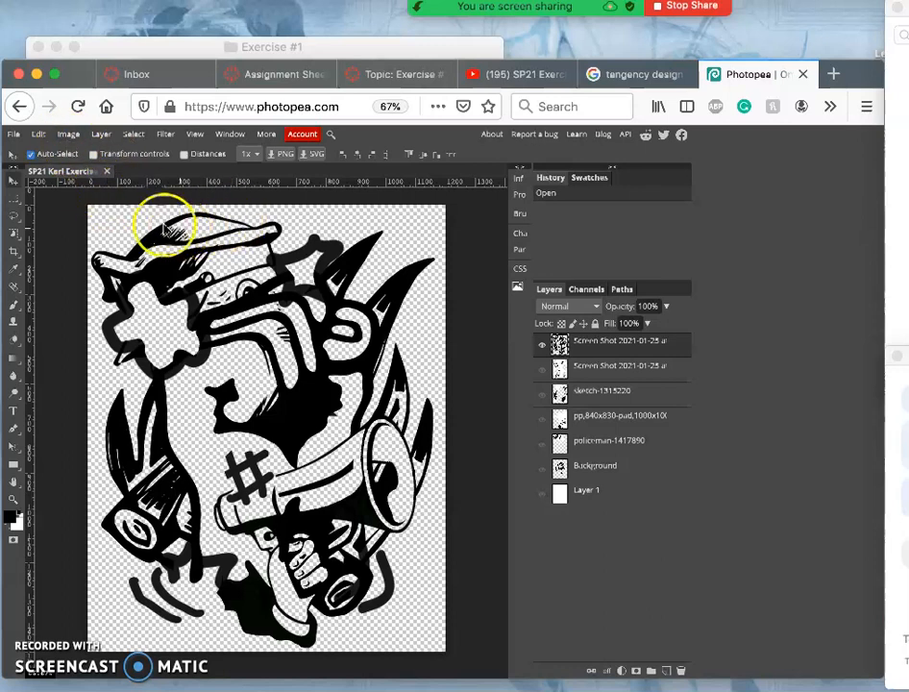
Check the canvas size in inches and accept the dialog without changing its dimensions
left_click(68, 134)
left_click(92, 255)
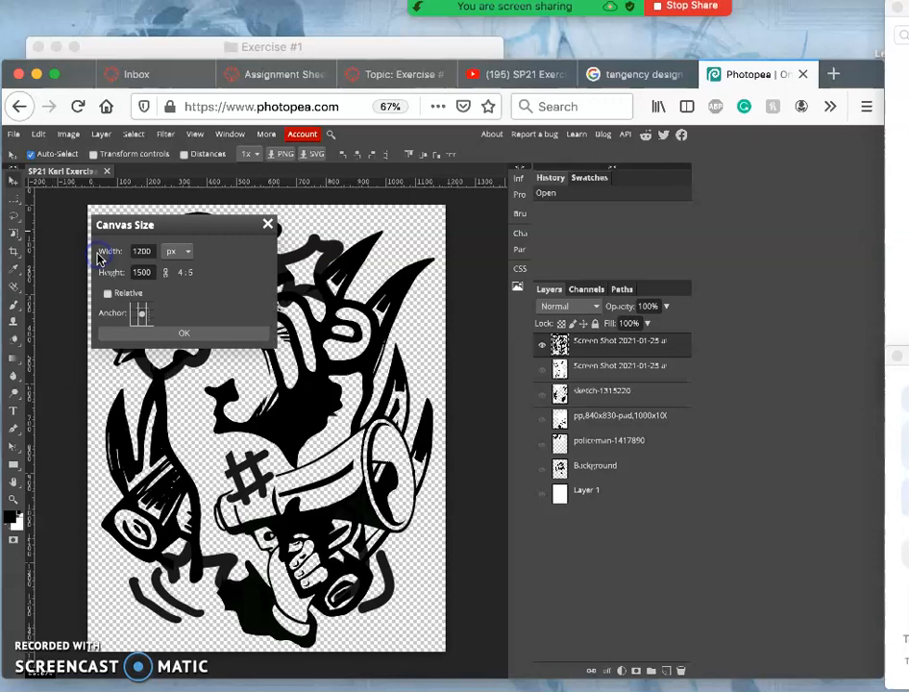
left_click(187, 253)
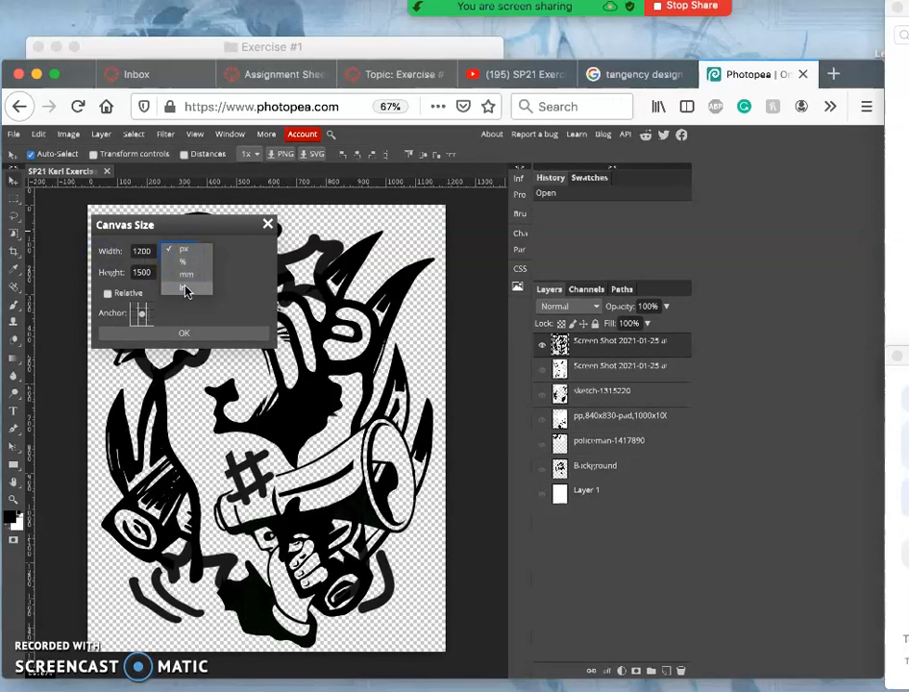
left_click(187, 265)
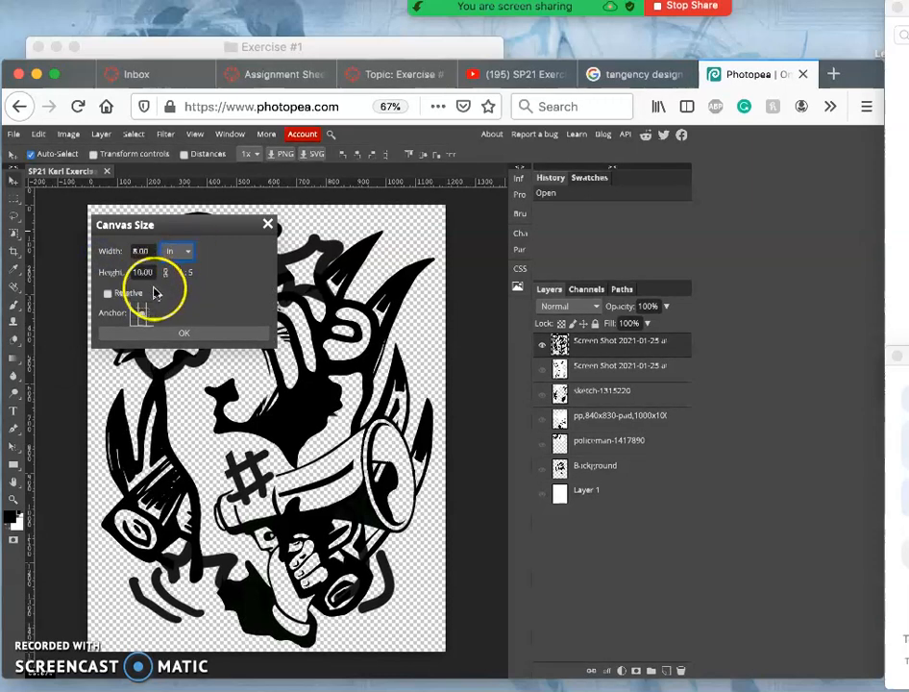
left_click(187, 334)
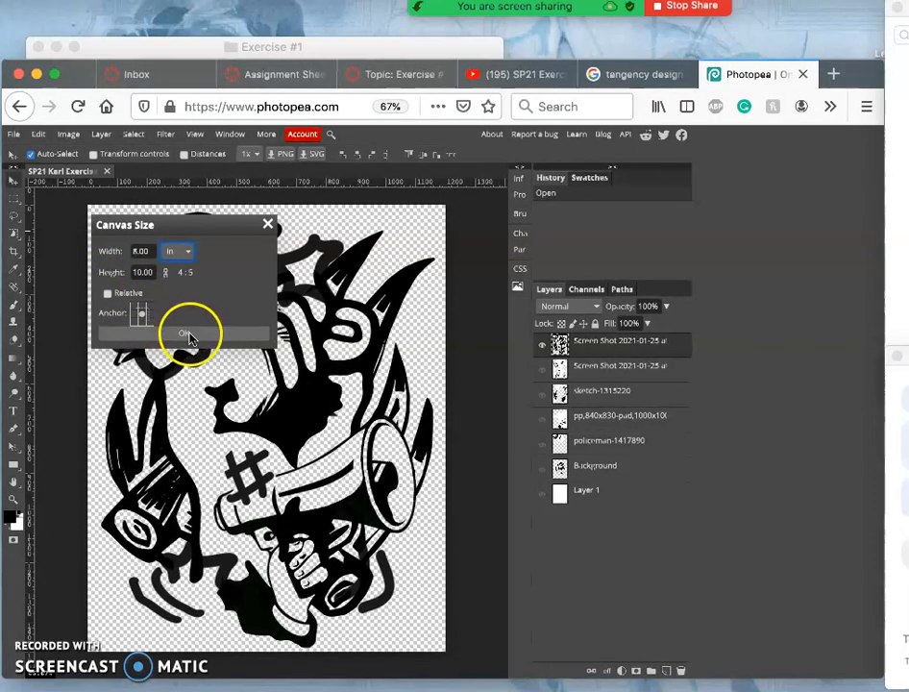
Switch the image size dimensions to inches and apply 8 by 10 inches at 150 DPI with resampling enabled
left_click(69, 134)
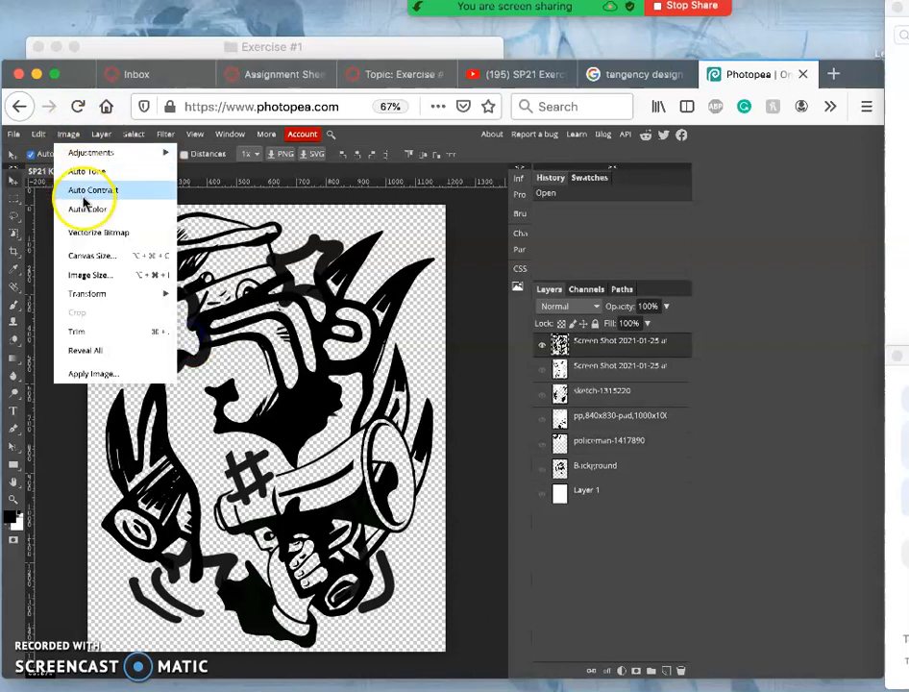
left_click(88, 276)
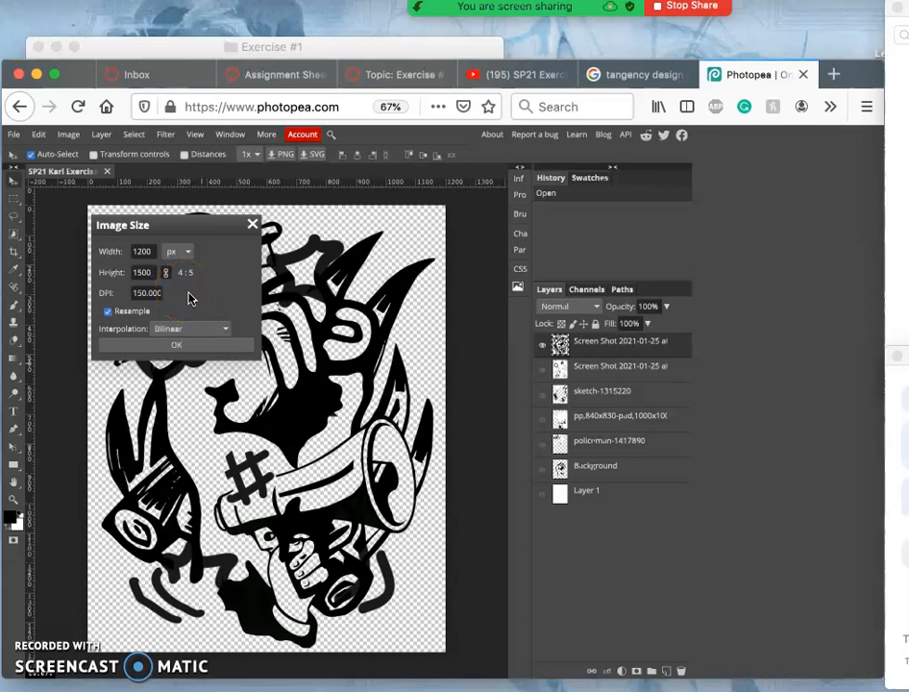
left_click(108, 311)
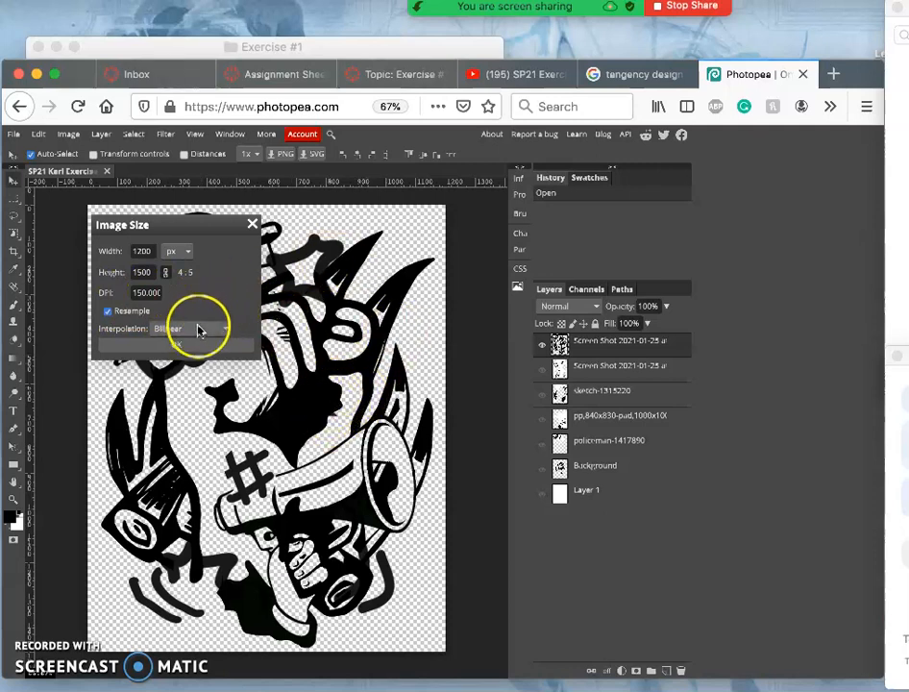
left_click(188, 253)
left_click(197, 270)
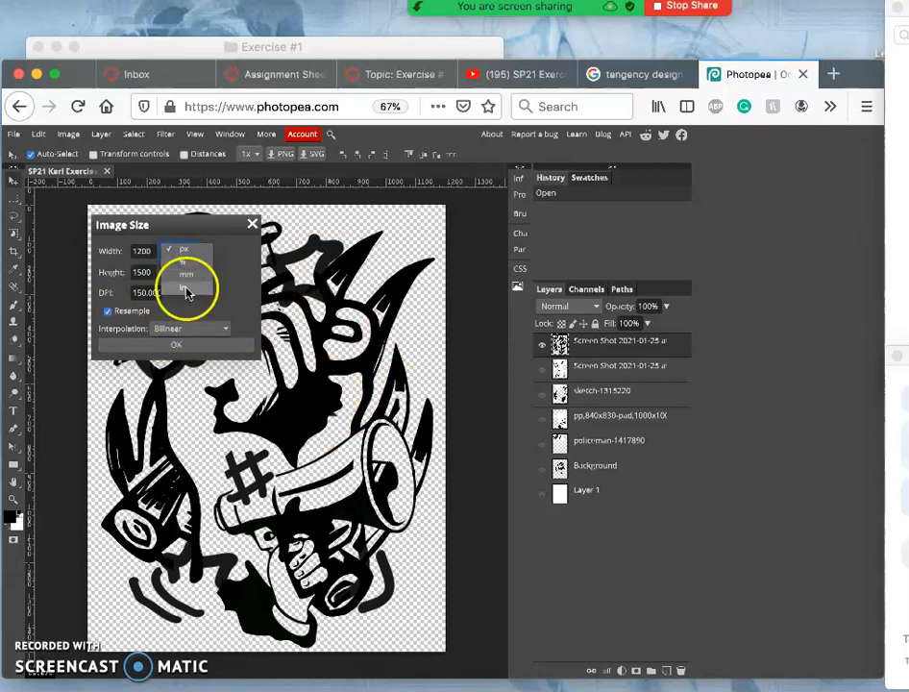
left_click(146, 252)
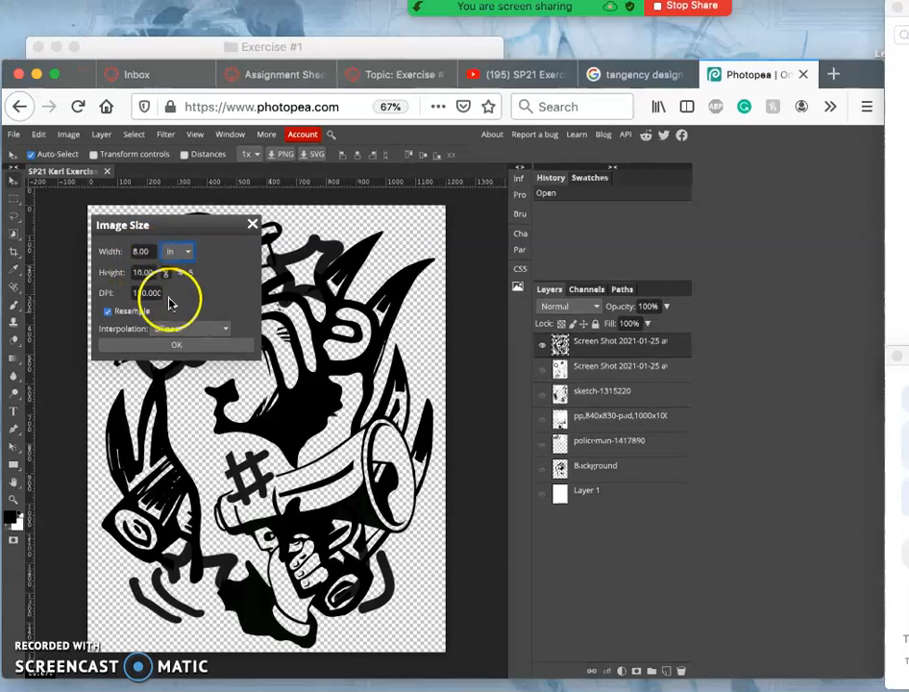
left_click(179, 347)
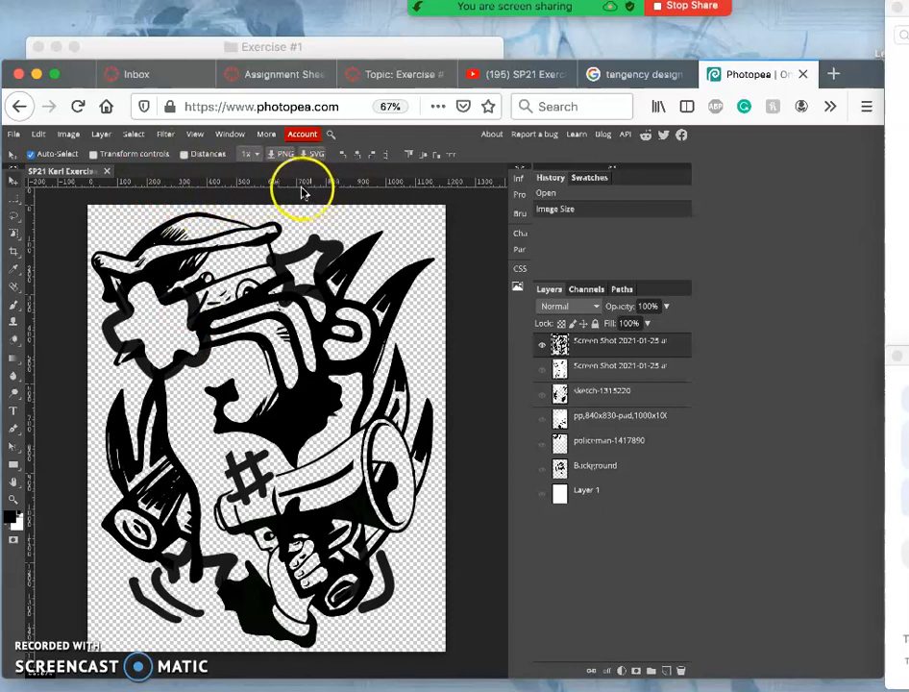
Hide the rulers and show them again
left_click(195, 134)
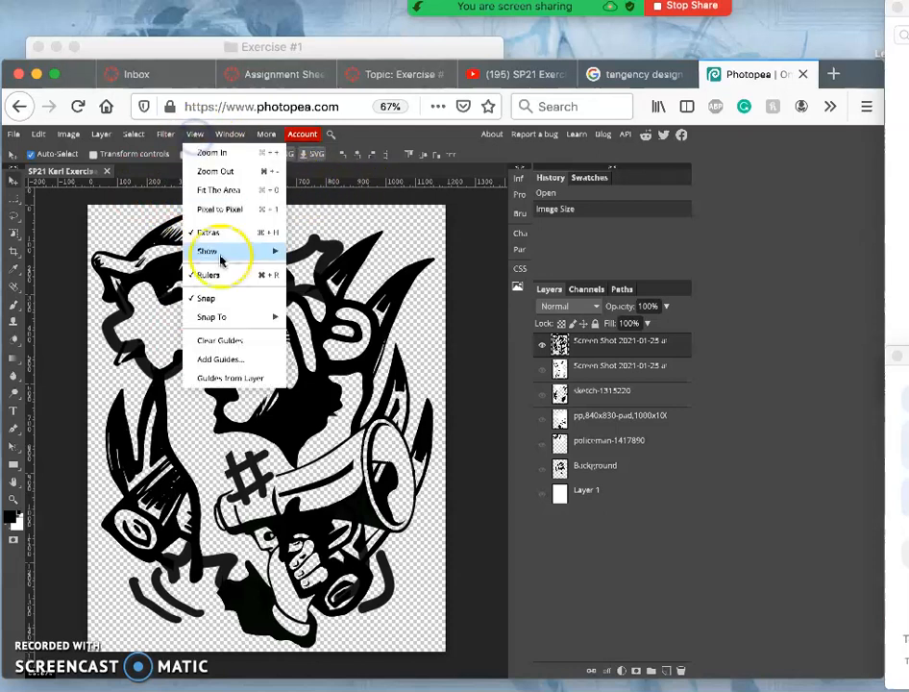
left_click(221, 276)
left_click(195, 134)
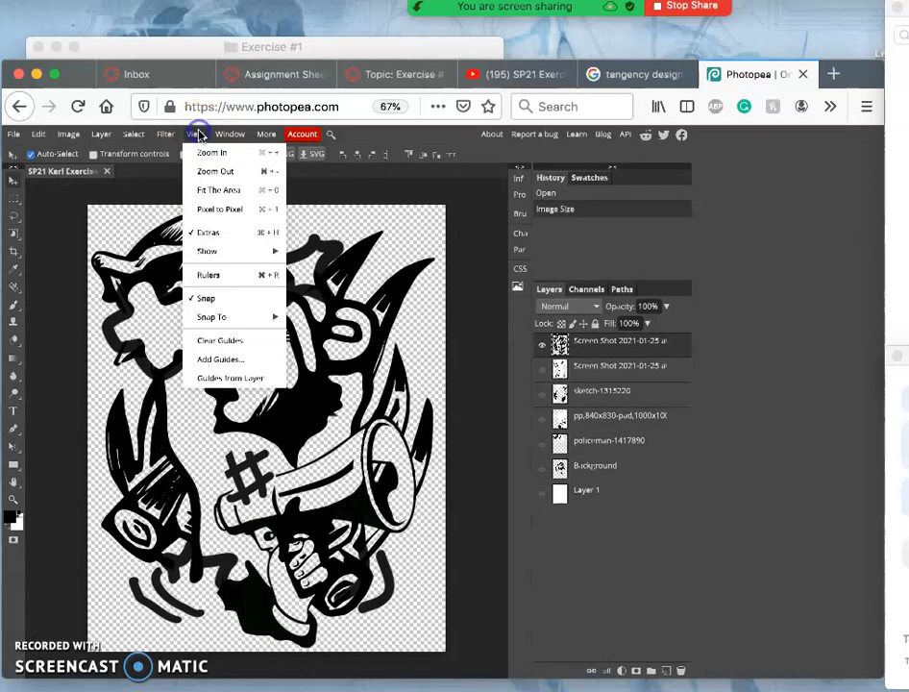
left_click(204, 274)
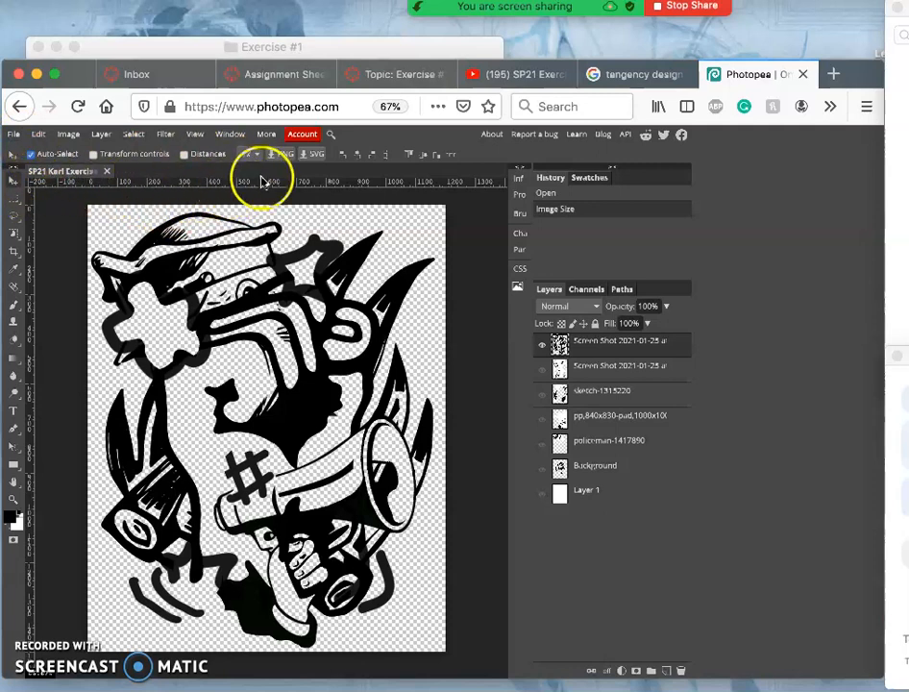
Place a horizontal guide across the artwork, move it around, and remove it from the canvas
left_click_drag(273, 253, 344, 495)
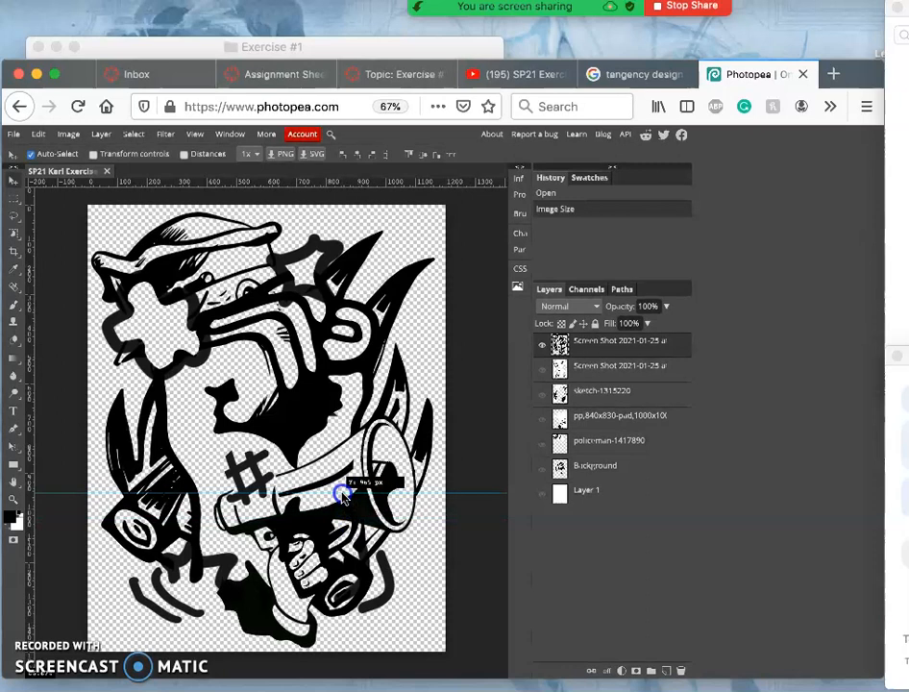
left_click_drag(343, 497, 265, 388)
left_click_drag(304, 419, 297, 186)
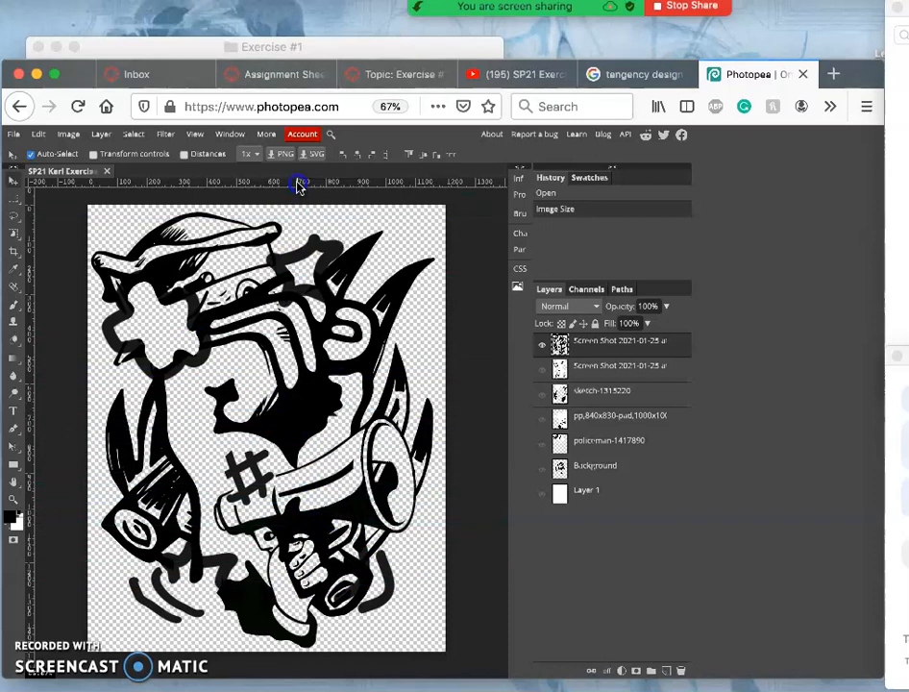
Identify the topmost Screen Shot layer holding the combined artwork by toggling its visibility, and delete it
left_click(543, 347)
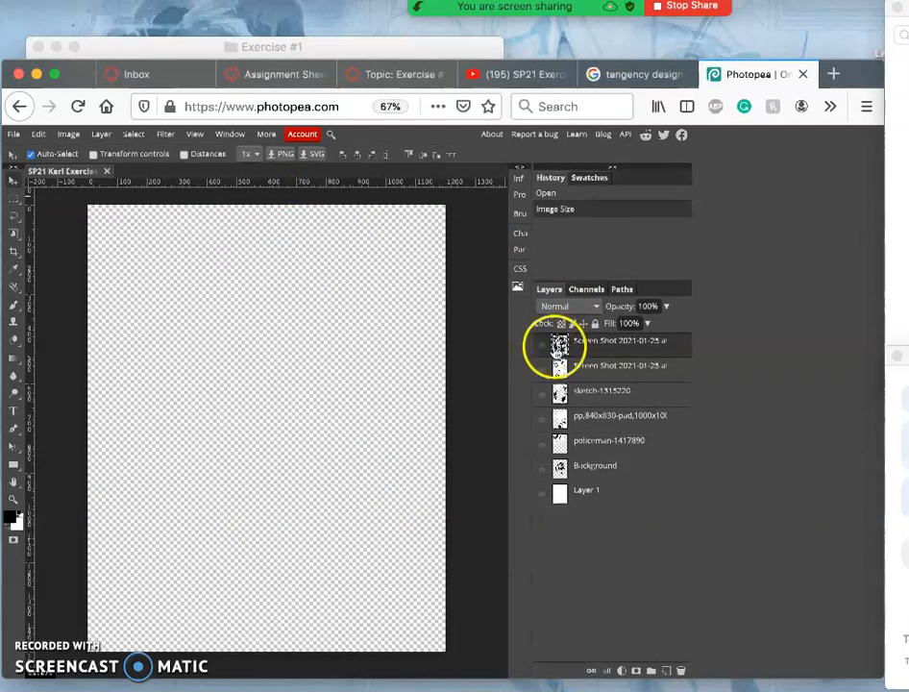
left_click(544, 348)
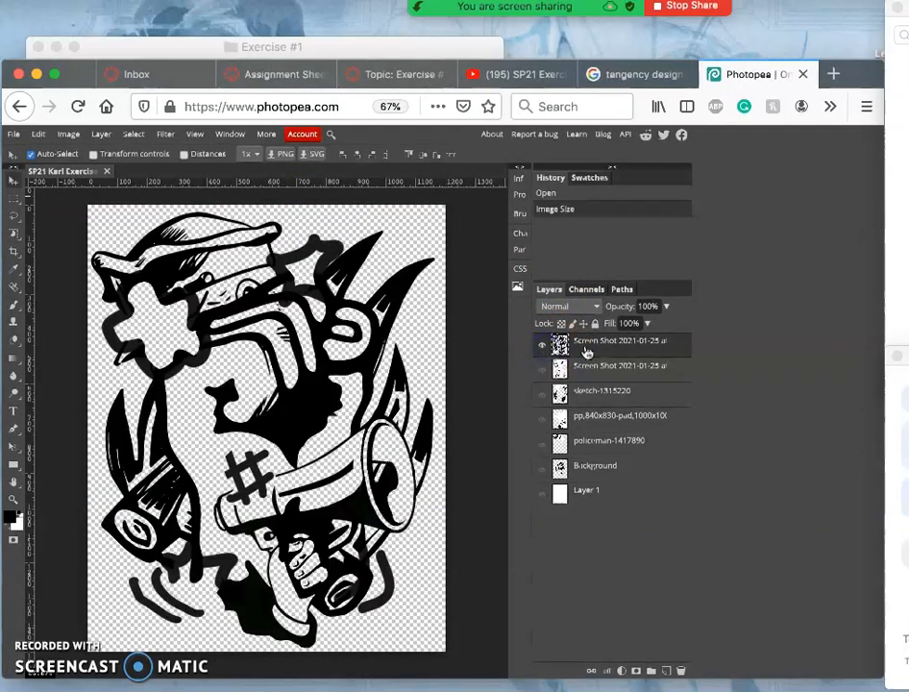
key("Delete")
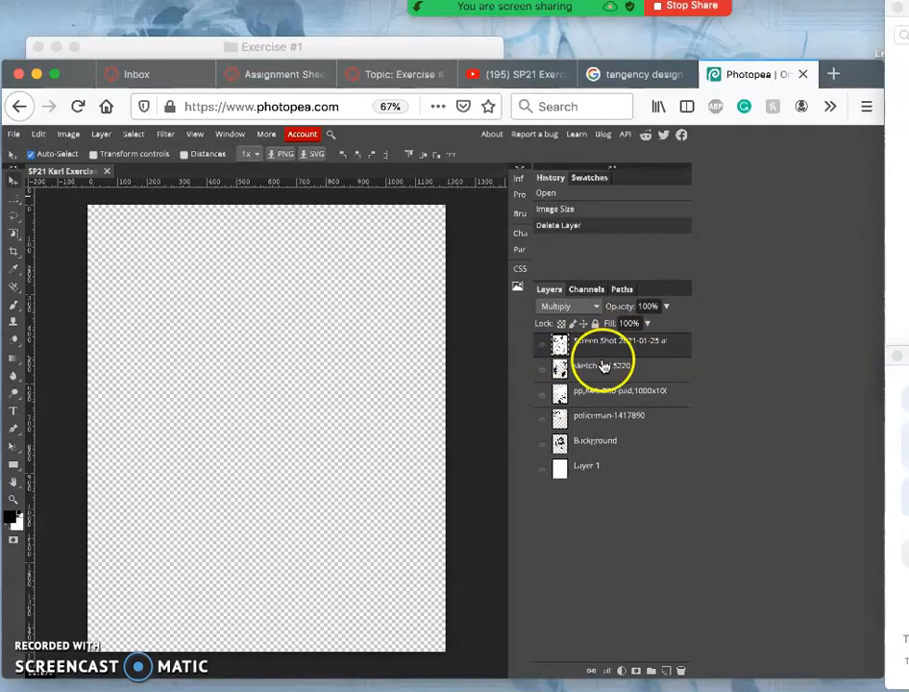
Show the Background, policeman, pp, sketch and remaining Screen Shot layers, keeping Layer 1 hidden
left_click(543, 447)
left_click(540, 419)
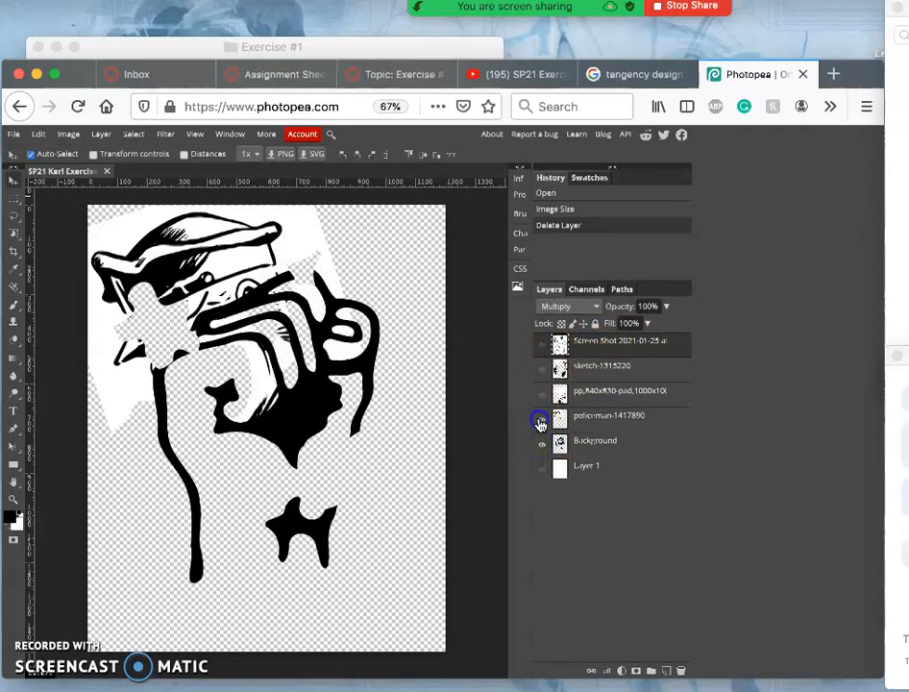
left_click(541, 393)
left_click(542, 370)
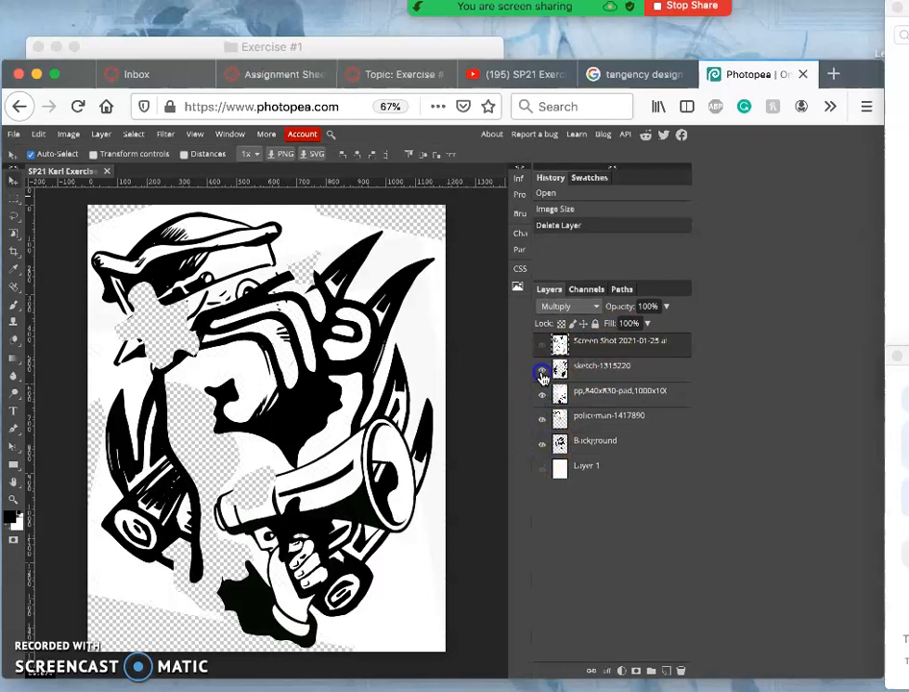
left_click(543, 345)
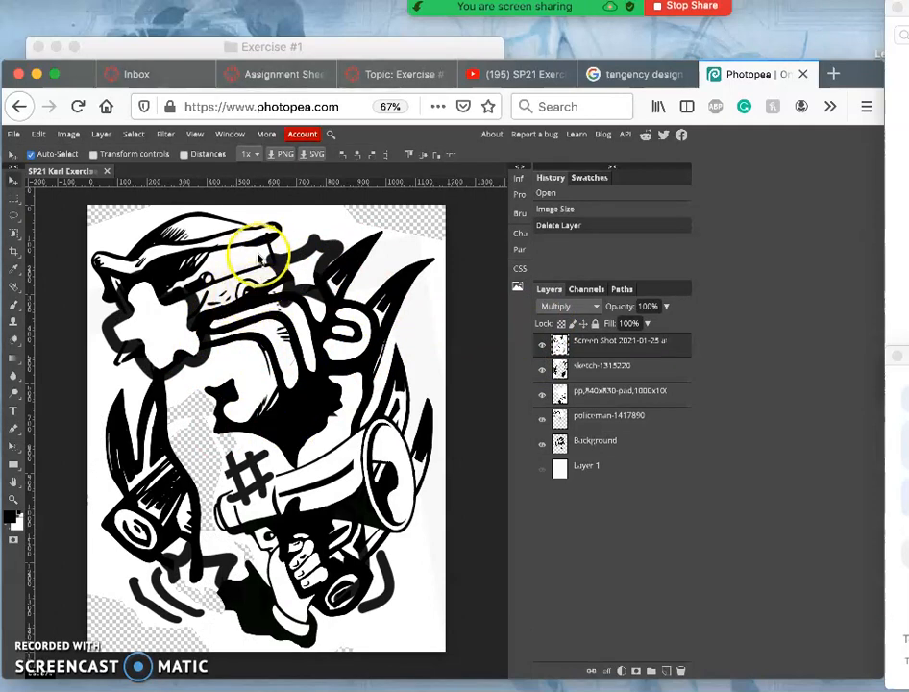
On the policeman-1417890 layer, lasso and clear the stray black bump inside the tip of the hat brim, and deselect
scroll(268, 259, "up", 10)
scroll(268, 259, "up", 5)
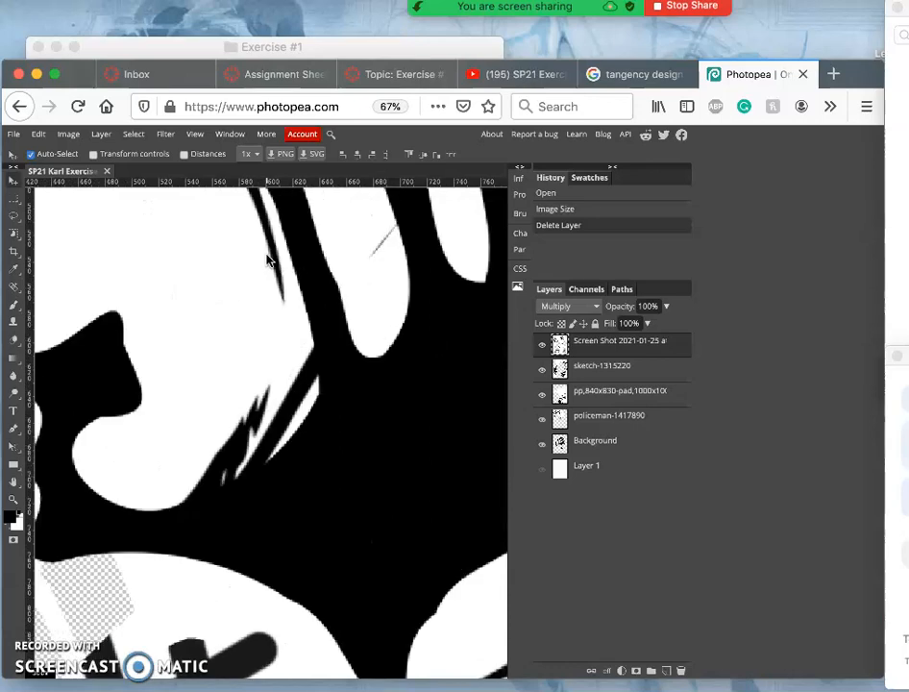
scroll(268, 259, "up", 10)
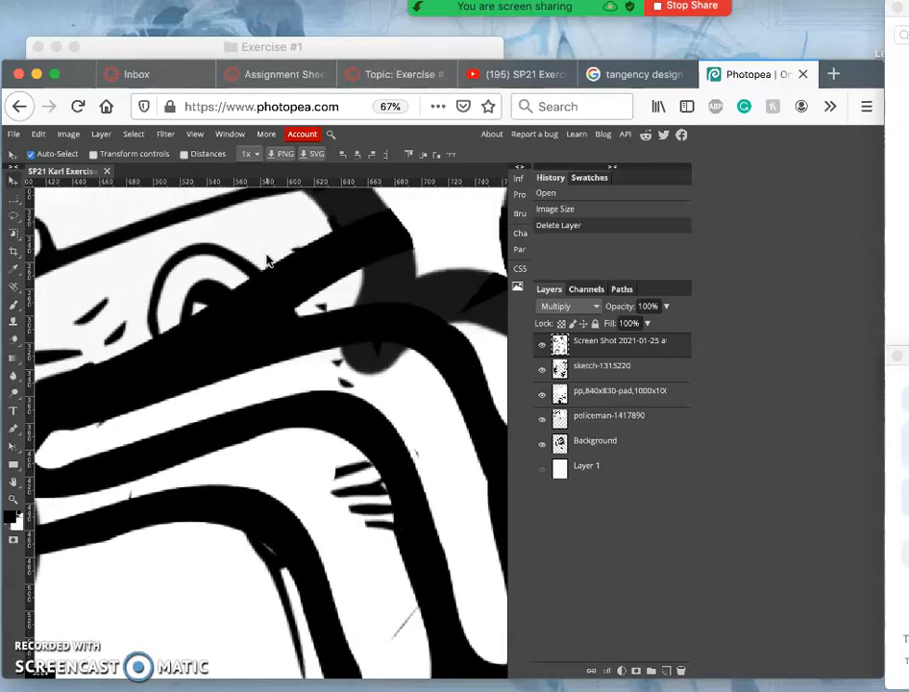
mouse_move(268, 259)
left_mouse_down()
mouse_move(325, 324)
mouse_move(441, 357)
left_mouse_up()
left_click(582, 426)
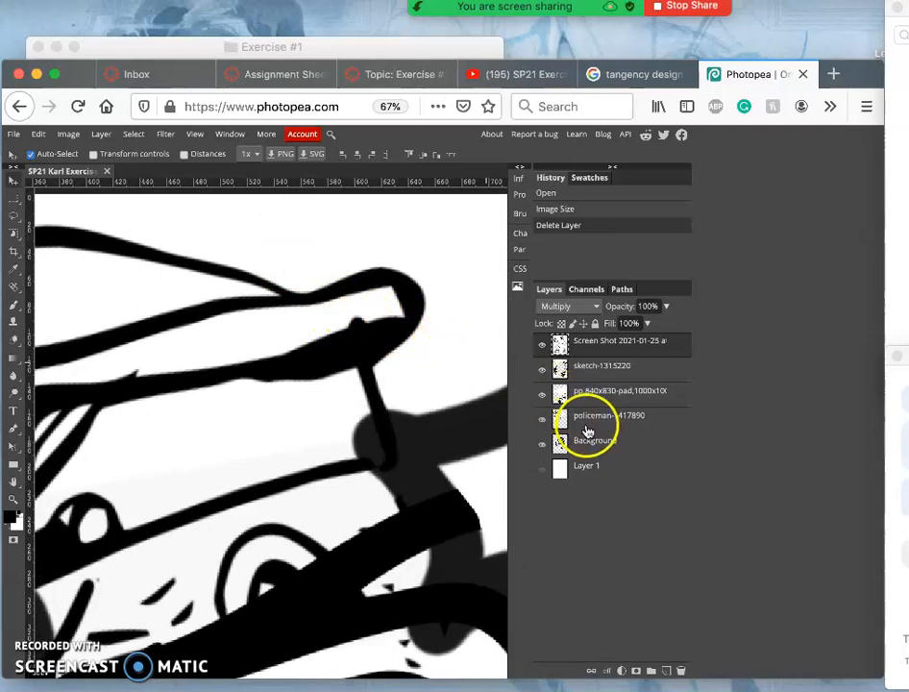
left_click(13, 217)
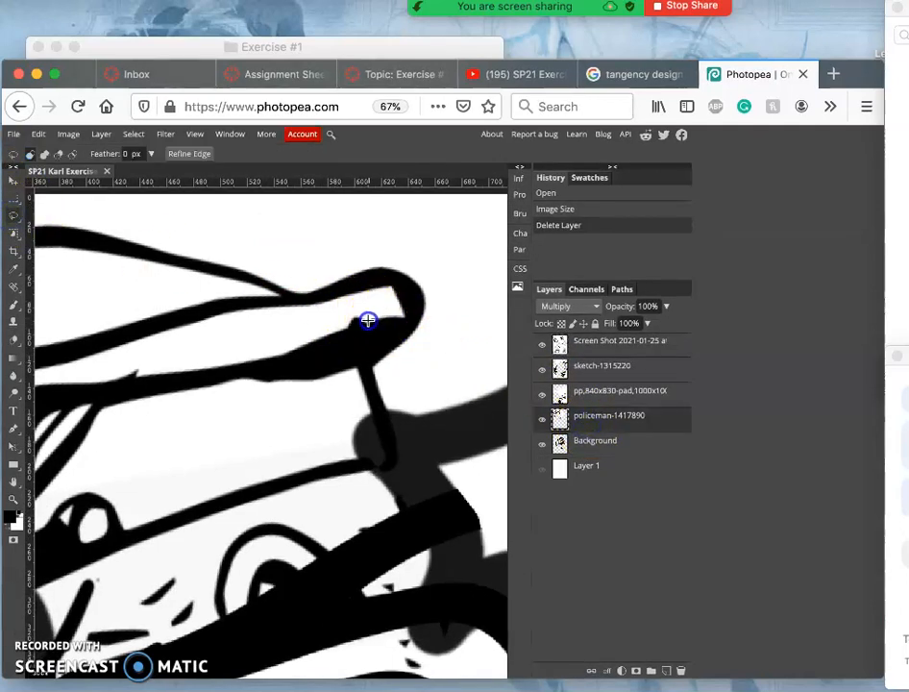
left_click_drag(350, 310, 367, 306)
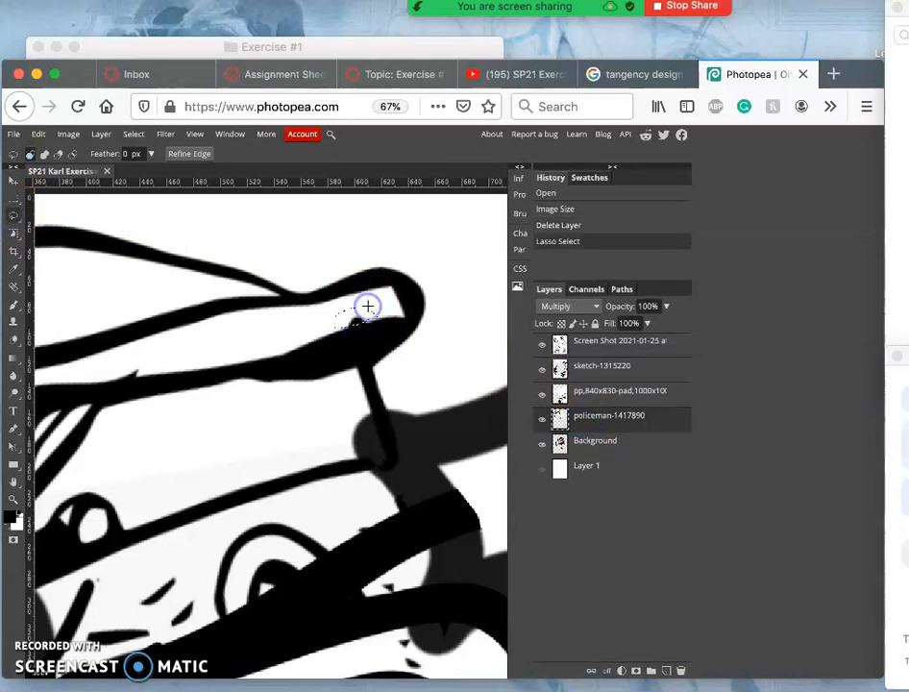
key("Delete")
left_click(243, 342)
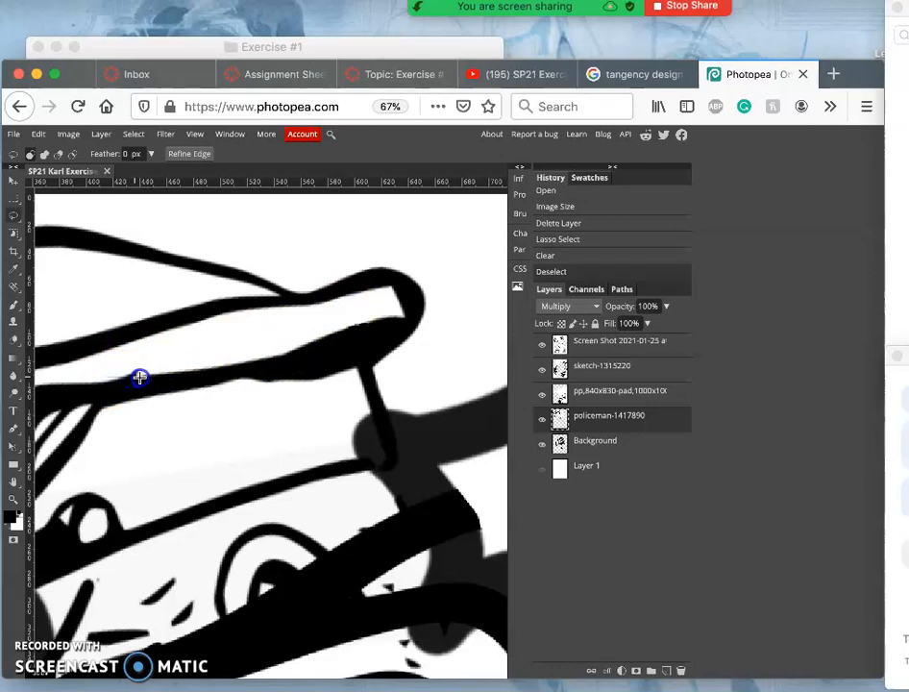
Lasso and clear the small spike on the hat brim's lower outline, and remove the selection
left_click_drag(143, 357, 124, 361)
key("Delete")
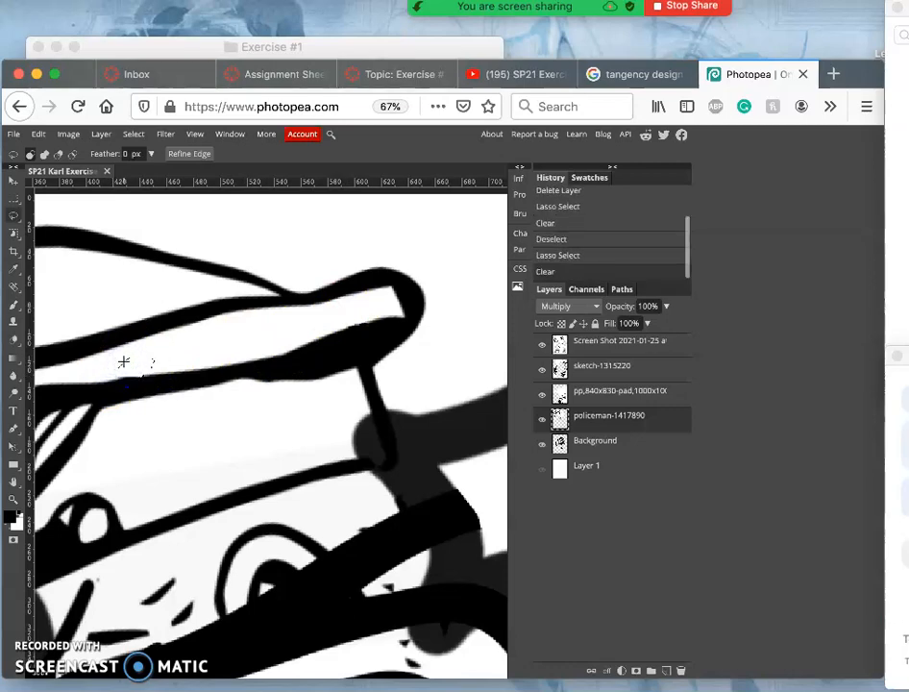
left_click(204, 455)
Lasso the thin stray diagonal line inside the finger, find its layer by toggling visibility, and clear it from policeman-1417890
scroll(205, 457, "down", 1)
scroll(205, 456, "down", 4)
scroll(204, 468, "down", 6)
scroll(204, 470, "right", 2)
scroll(203, 469, "right", 1)
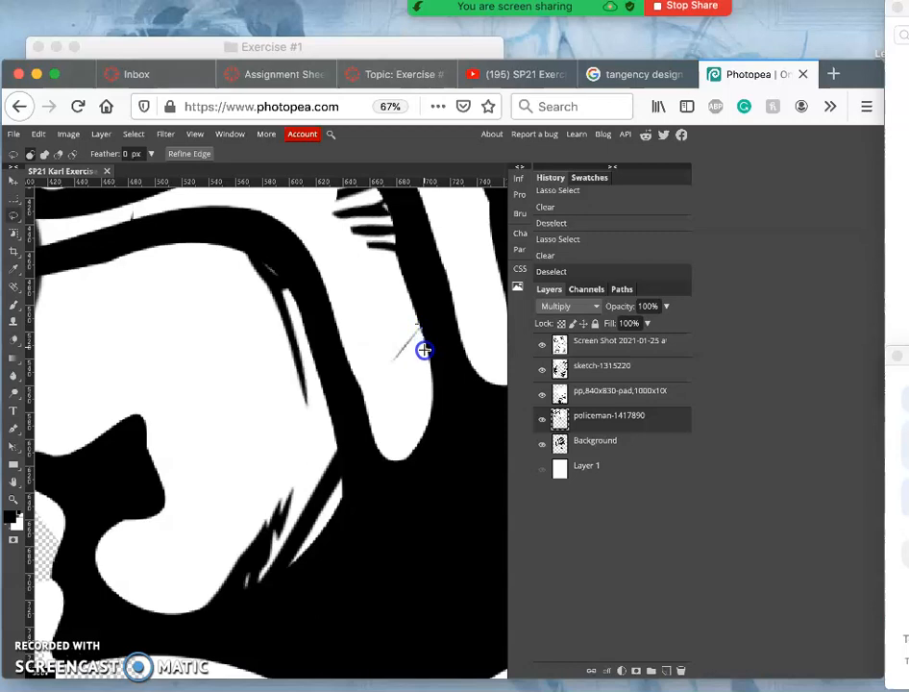
left_click(542, 443)
left_click(542, 443)
left_click(542, 419)
left_click(542, 418)
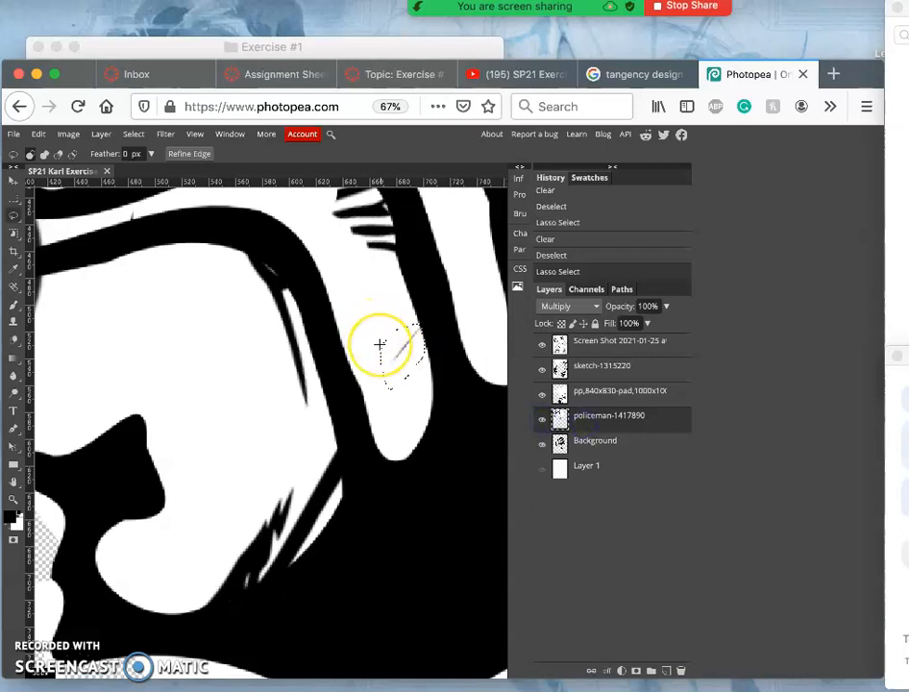
key("Delete")
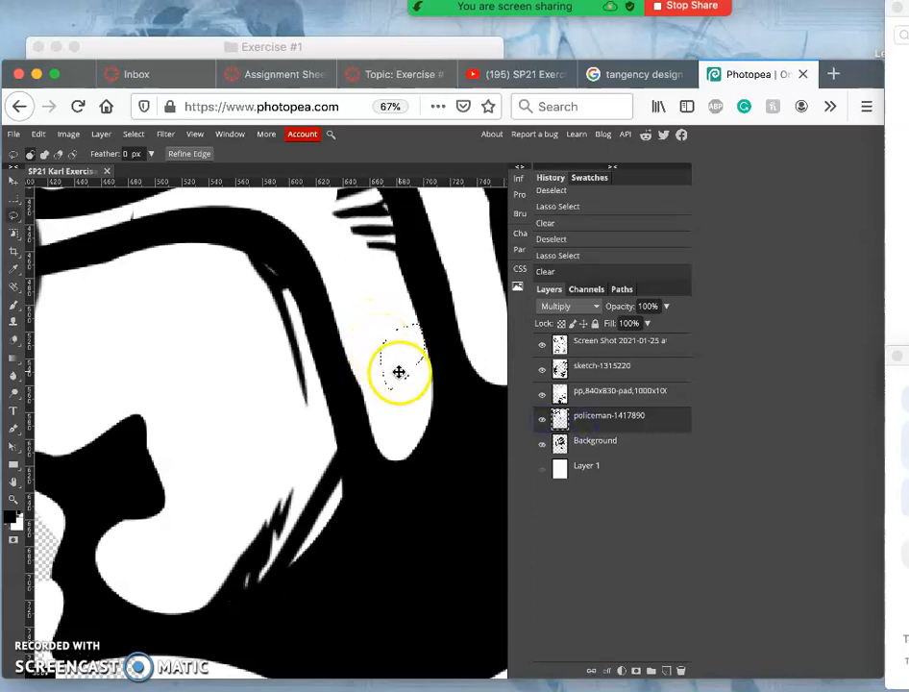
Lasso the small speck above the lower finger outline, find its layer by toggling visibility, and clear it from sketch-1315220
scroll(400, 371, "up", 3)
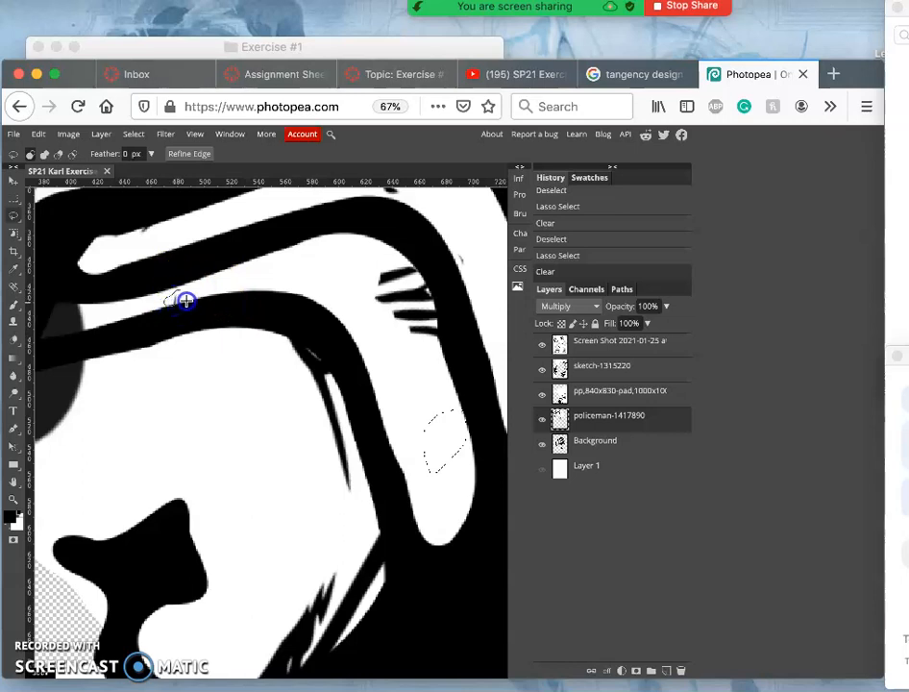
left_click(188, 292)
left_click(542, 420)
left_click(542, 420)
left_click(543, 395)
left_click(543, 392)
left_click(595, 371)
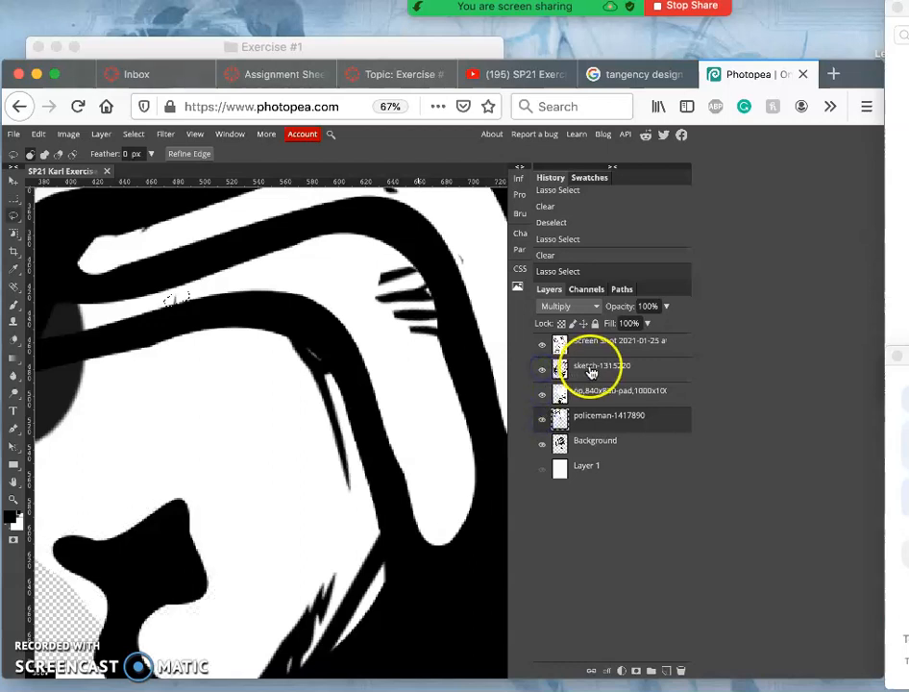
key("Delete")
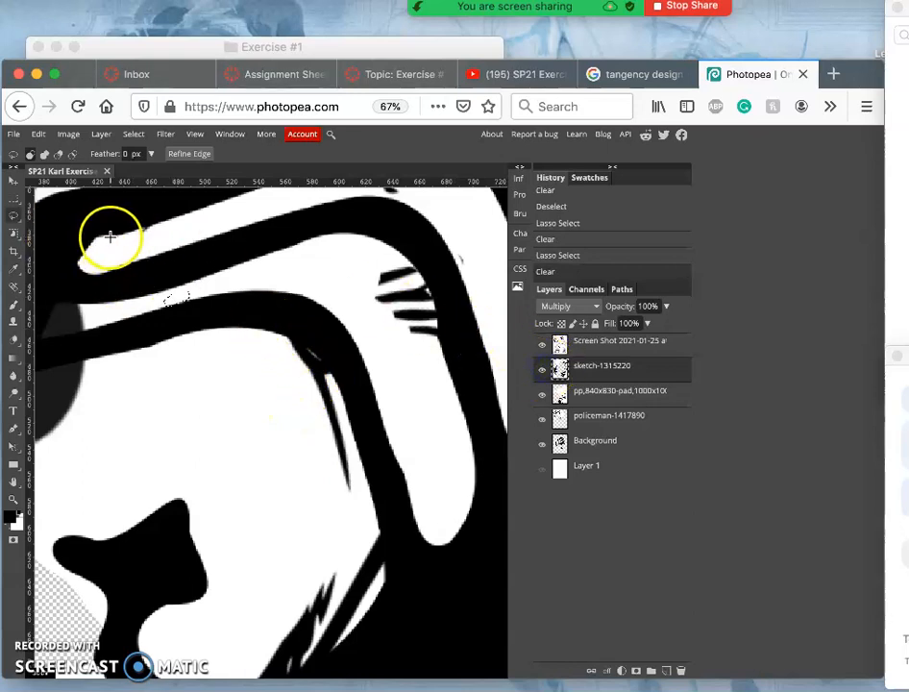
Lasso and clear the rough edge at the rounded end of the white stripe on sketch-1315220, and remove the selection
left_click_drag(103, 271, 106, 260)
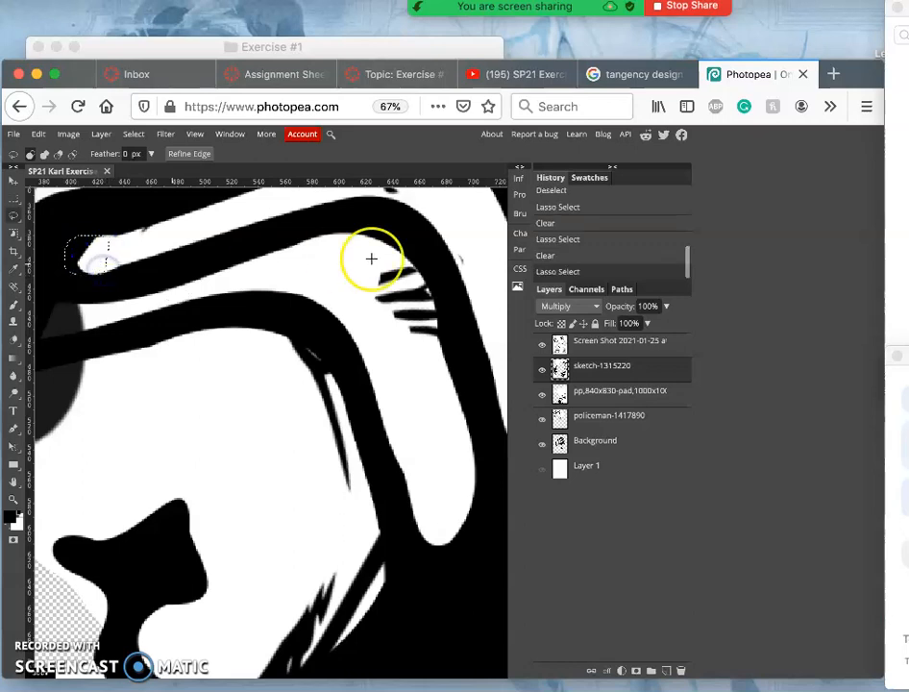
key("Delete")
left_click(389, 312)
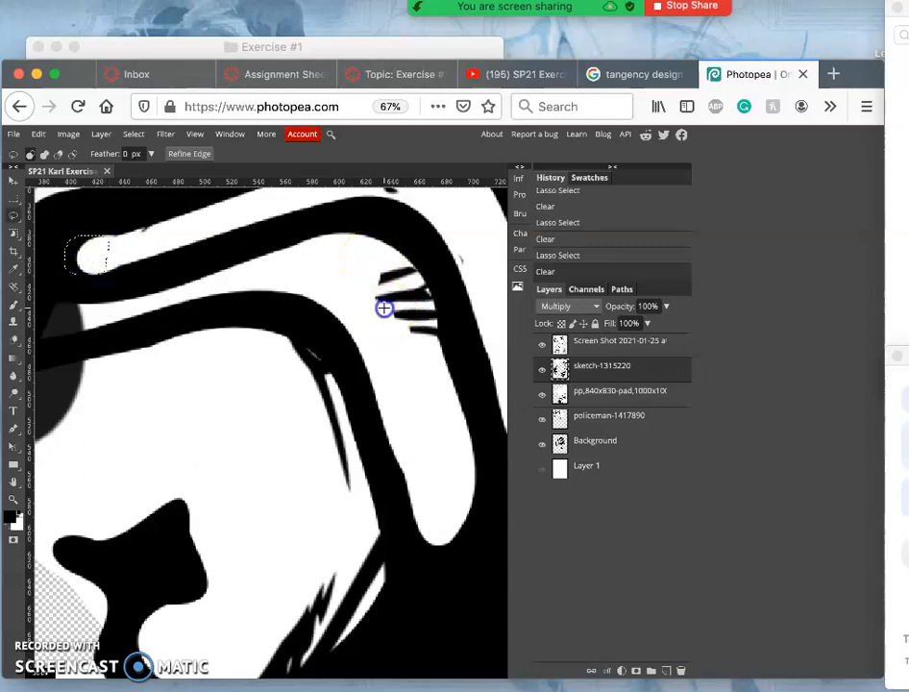
key("super+minus")
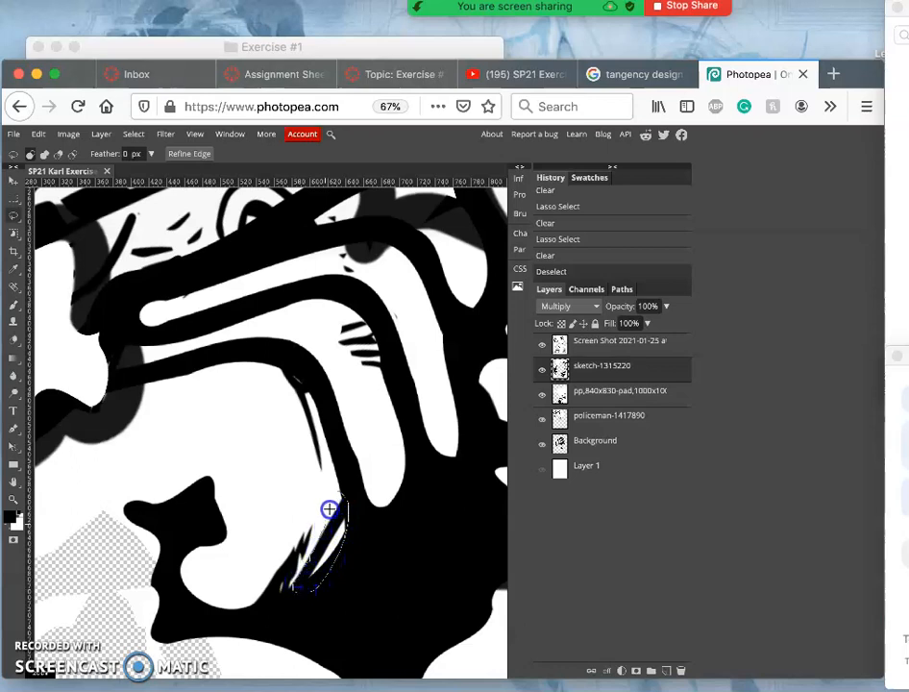
Lasso the stray strokes inside the lower corner of the white shape, find their layer by toggling visibility, and clear them from policeman-1417890
left_click_drag(330, 509, 333, 499)
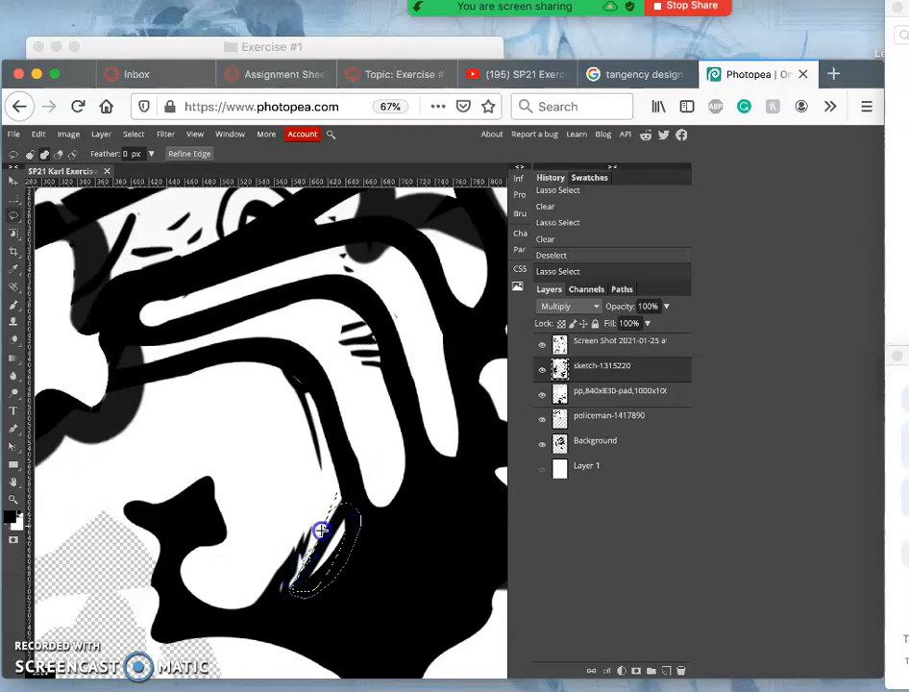
left_click_drag(321, 530, 326, 523)
left_click(544, 443)
left_click(545, 444)
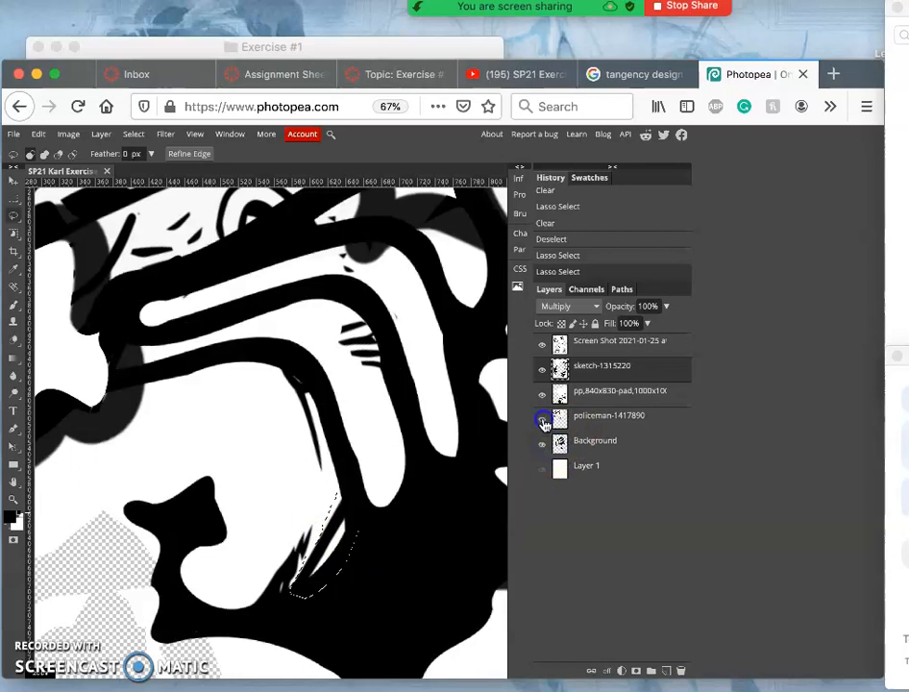
left_click(579, 416)
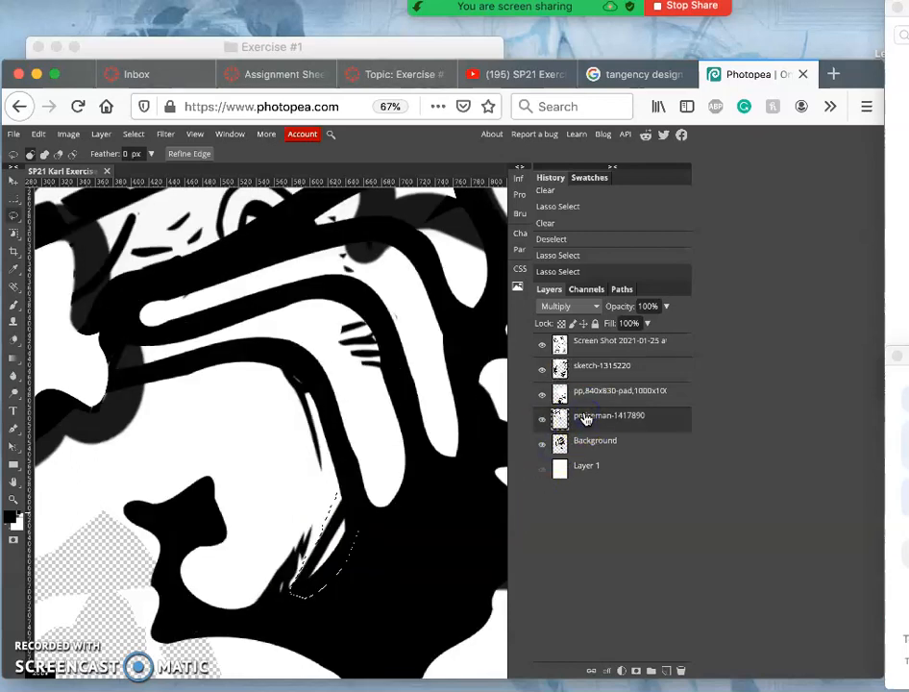
key("Delete")
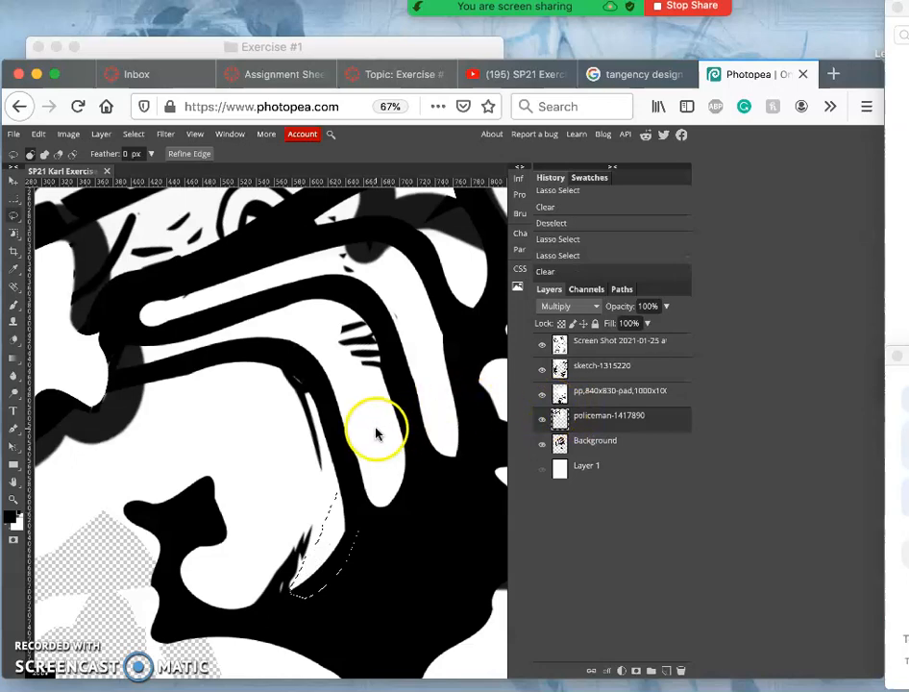
Lasso the small specks around the upper finger outlines as one selection, find their layer by toggling visibility, clear them from policeman-1417890, and deselect
scroll(376, 433, "down", 10)
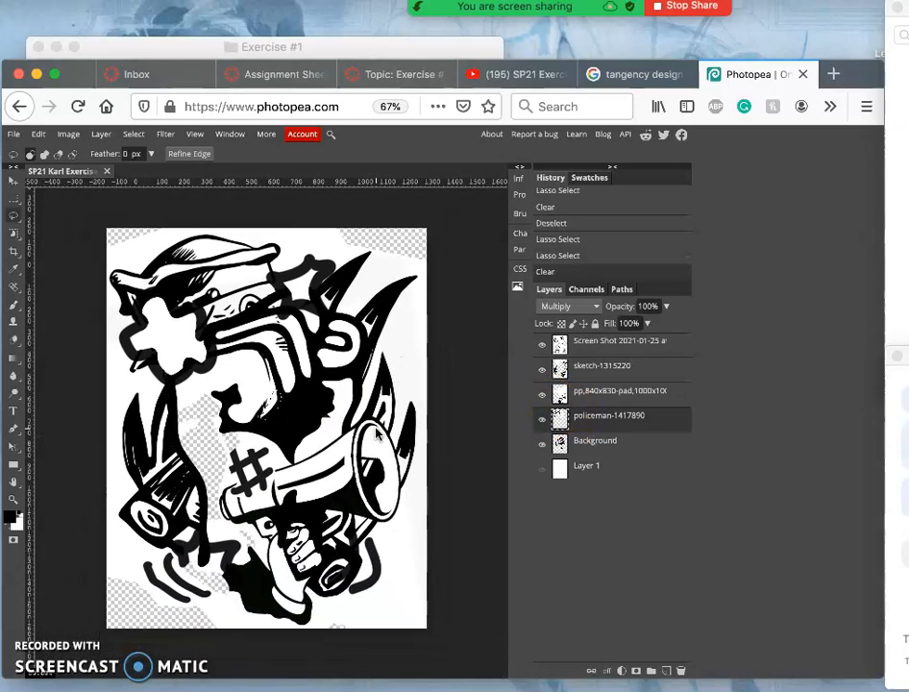
scroll(376, 433, "down", 5)
left_click(14, 499)
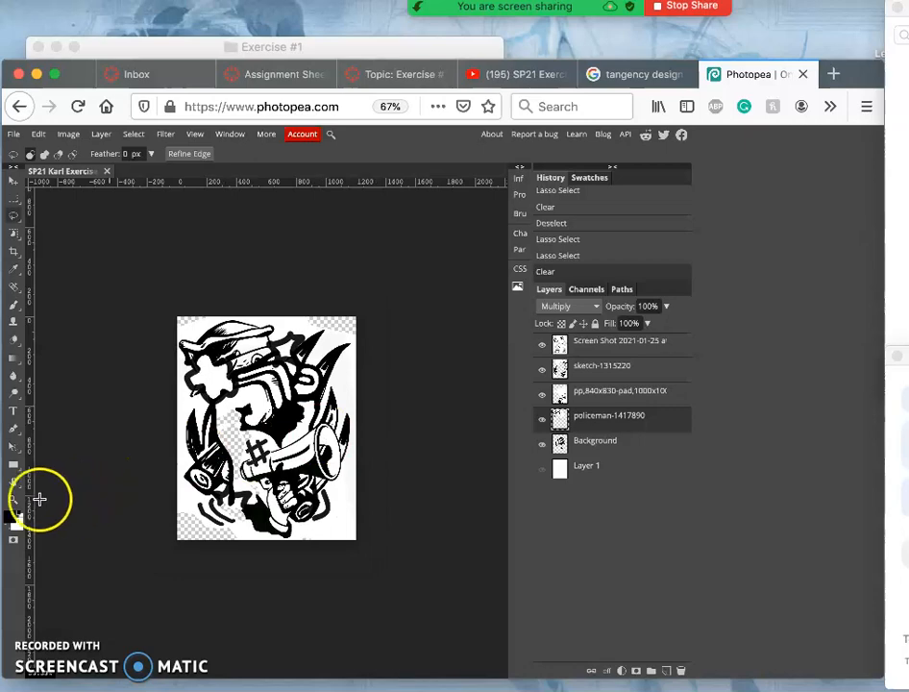
scroll(264, 346, "up", 10)
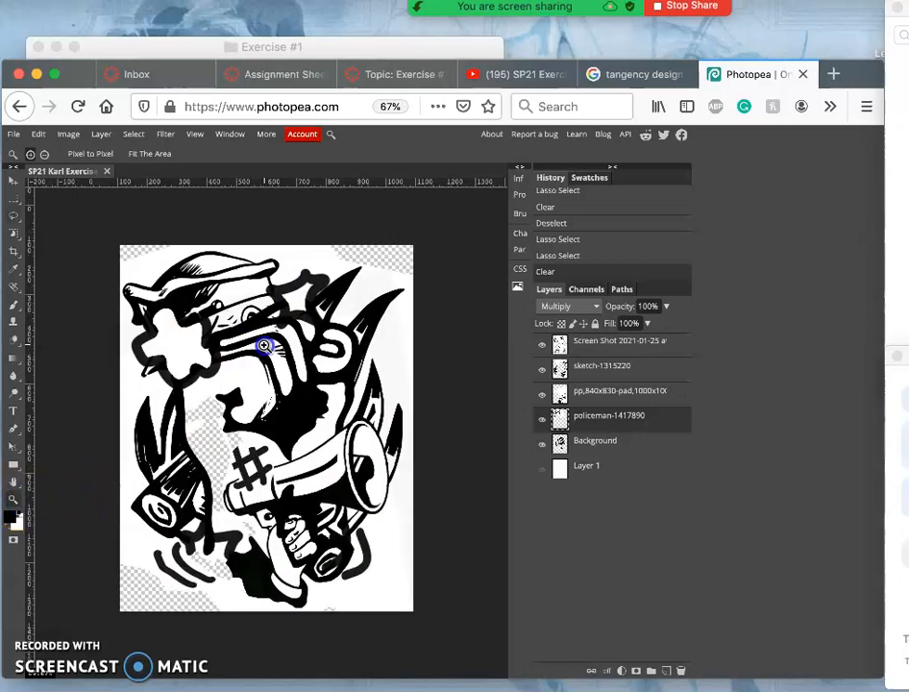
scroll(264, 346, "up", 2)
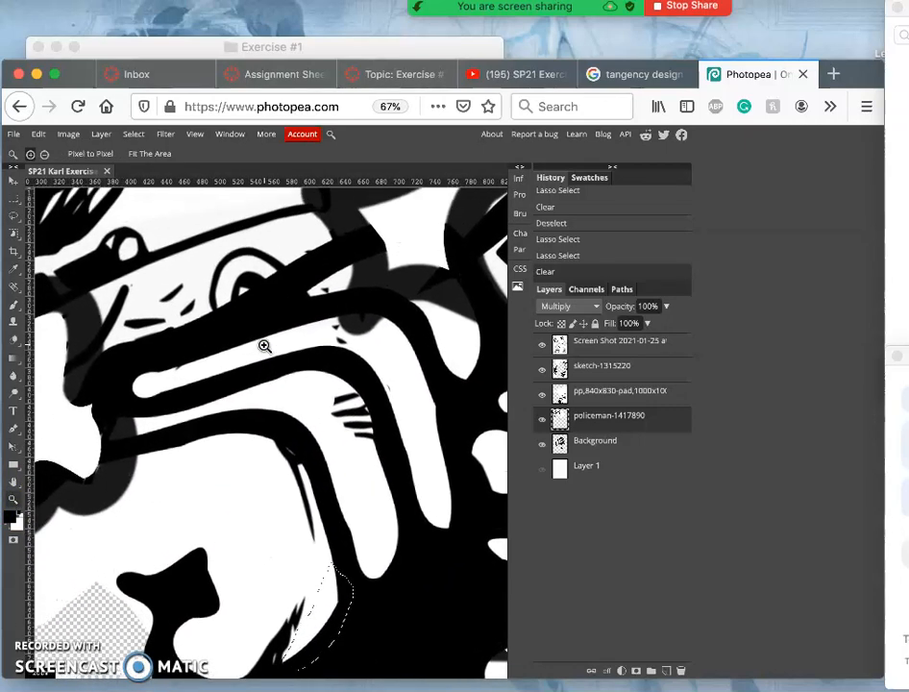
left_click(16, 215)
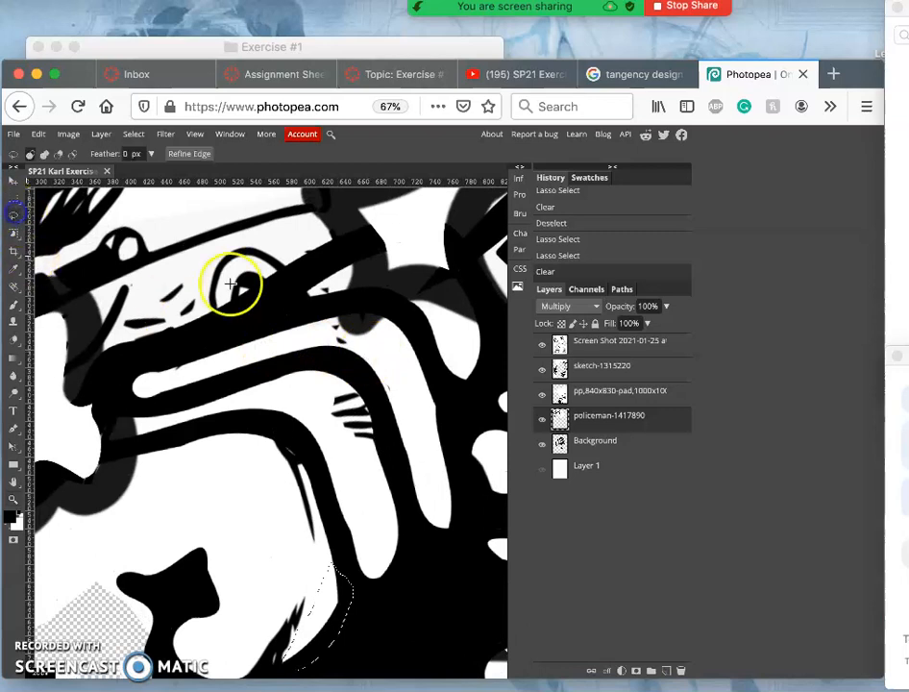
left_click_drag(330, 251, 330, 252)
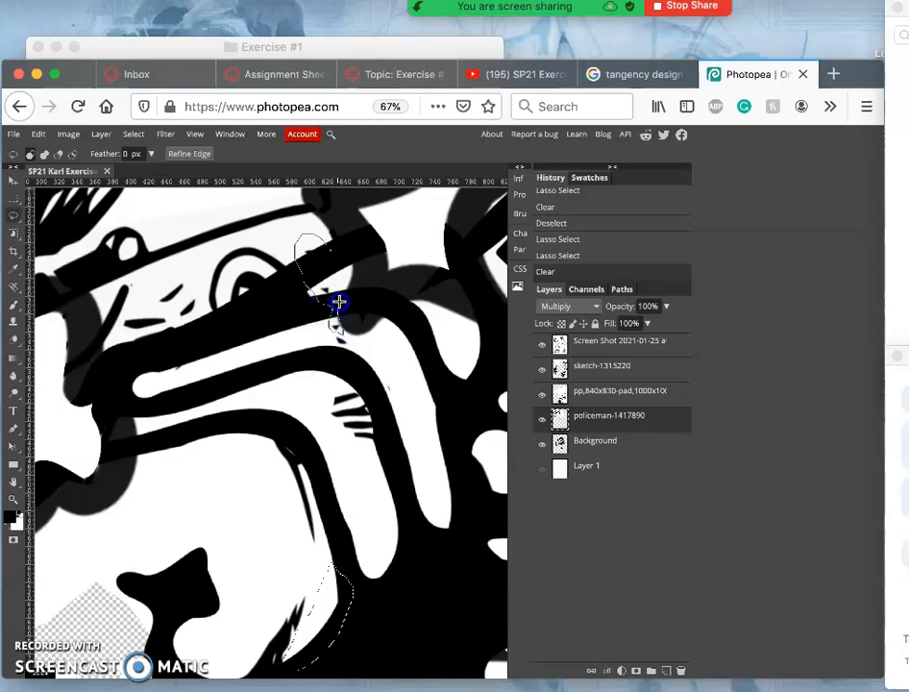
left_click_drag(330, 259, 332, 262)
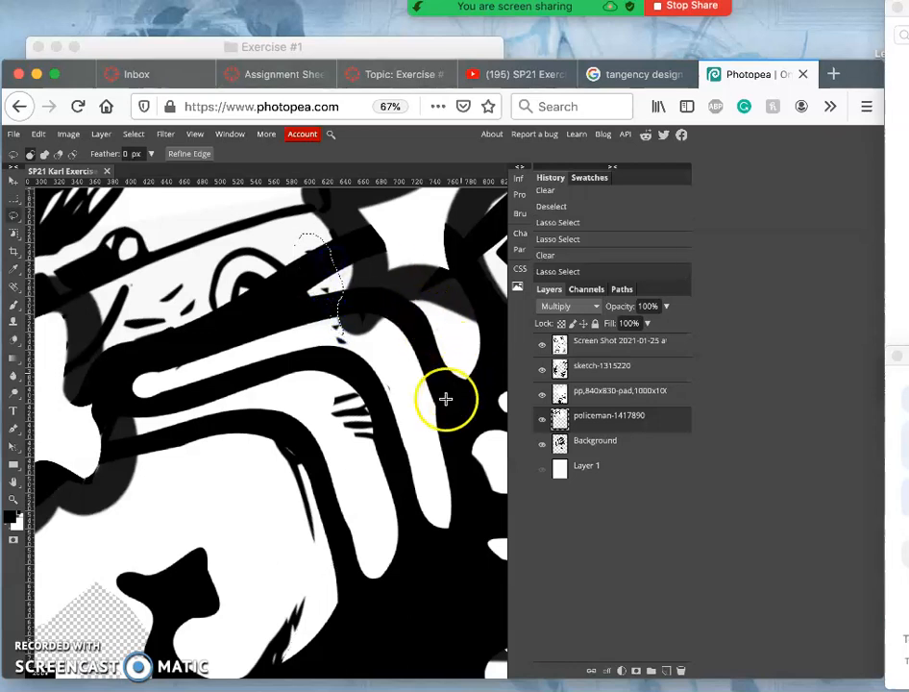
left_click_drag(382, 381, 392, 394)
left_click_drag(171, 363, 191, 371)
left_click(543, 446)
left_click(544, 447)
left_click(542, 397)
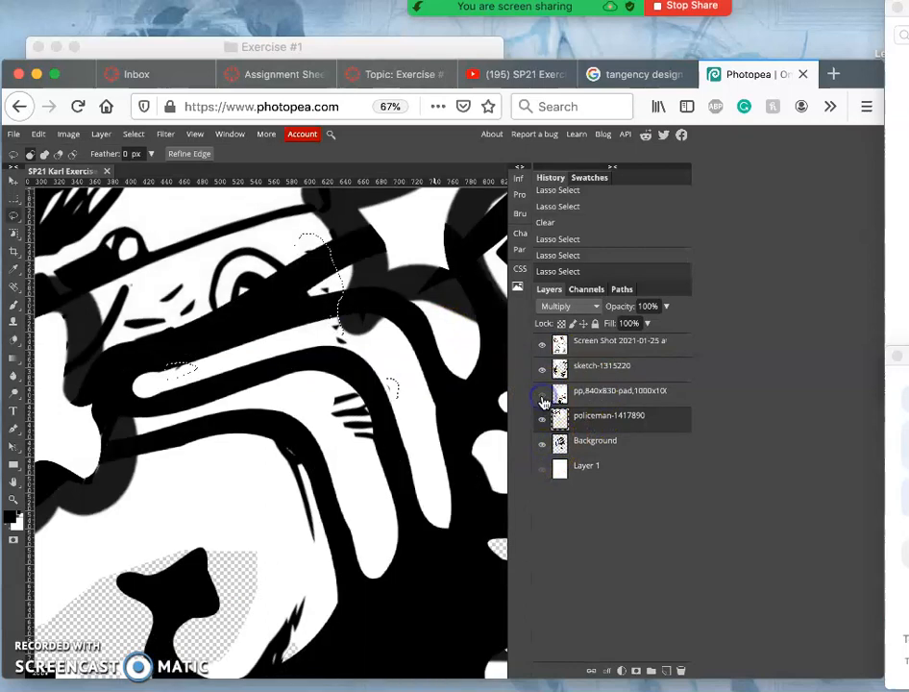
left_click(542, 396)
left_click(541, 420)
left_click(541, 420)
left_click(585, 420)
key("Delete")
left_click_drag(398, 405, 363, 404)
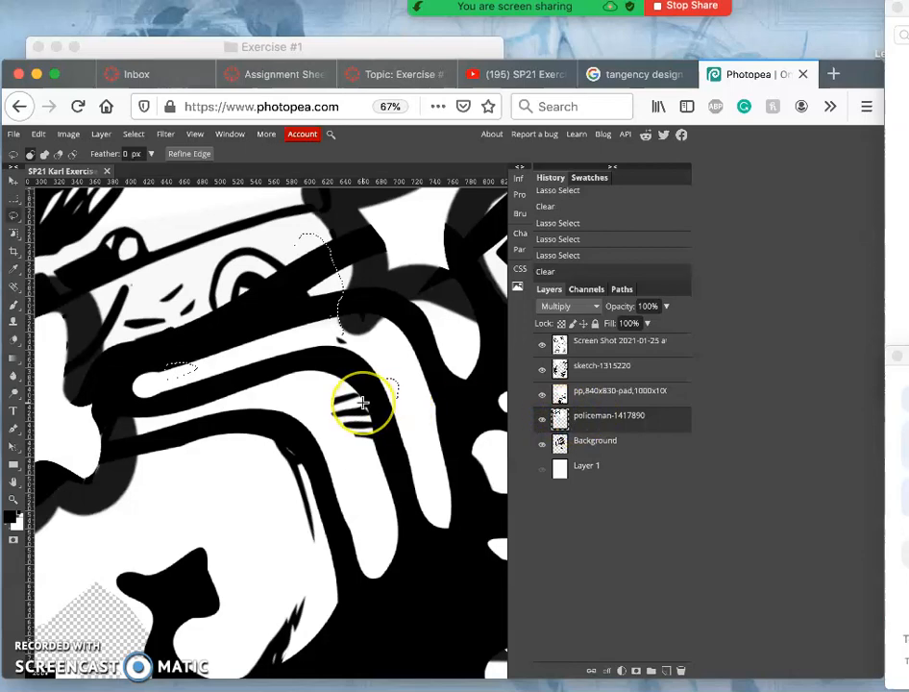
scroll(363, 403, "down", 6)
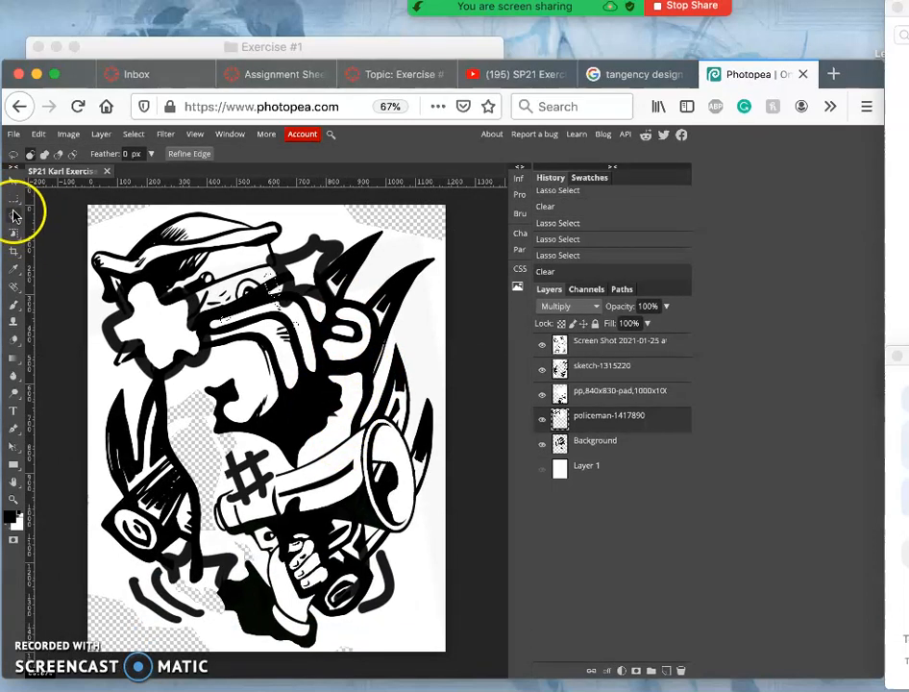
left_click(95, 237)
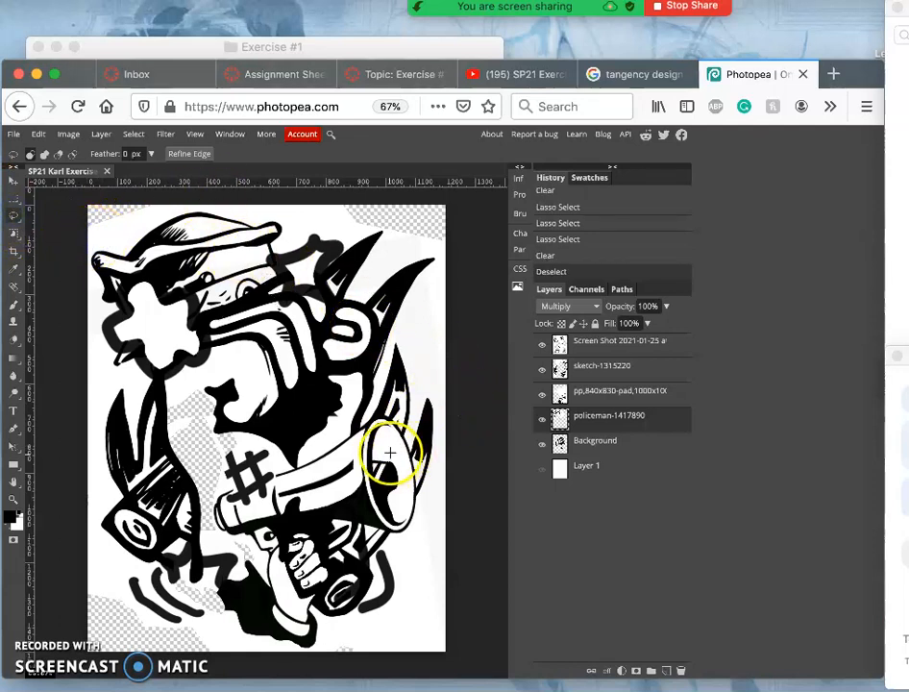
Toggle the visibility of the artwork layers one at a time to examine what each contributes to the collage
left_click(542, 394)
left_click(543, 396)
left_click(542, 395)
left_click(543, 378)
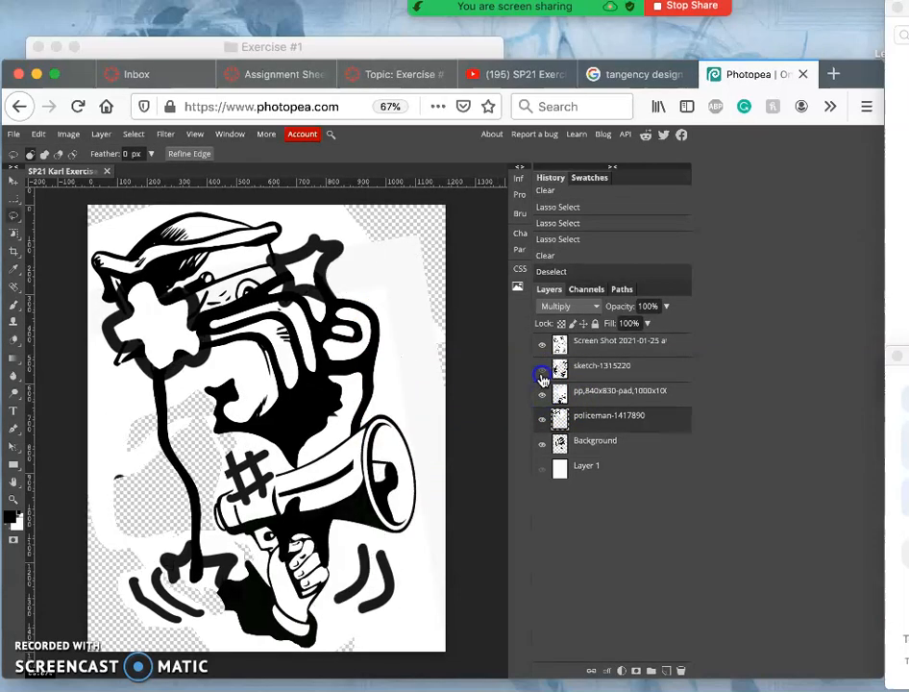
left_click(542, 373)
left_click(543, 346)
left_click(542, 346)
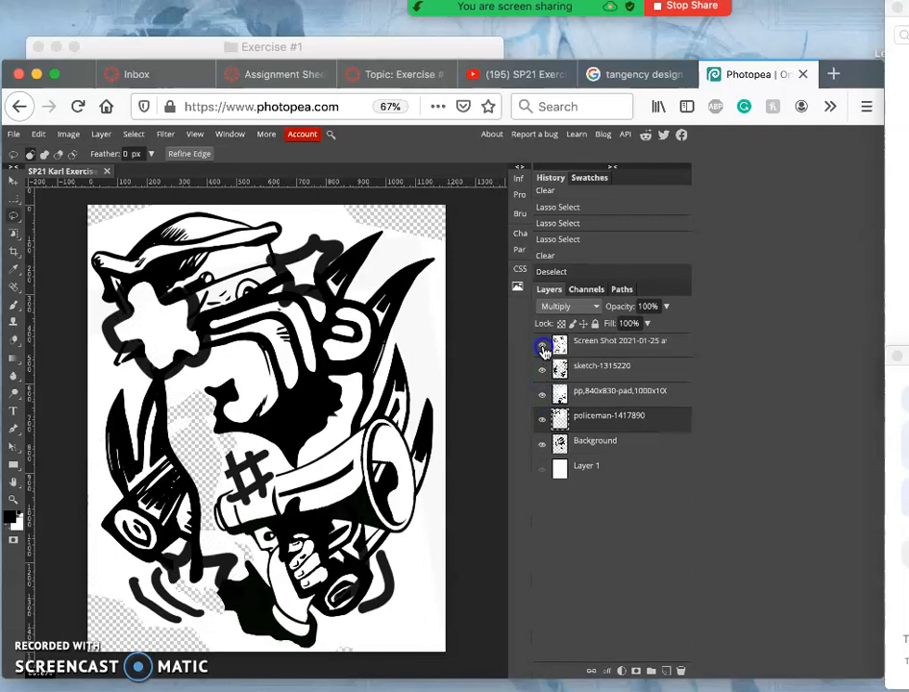
left_click(542, 348)
left_click(543, 348)
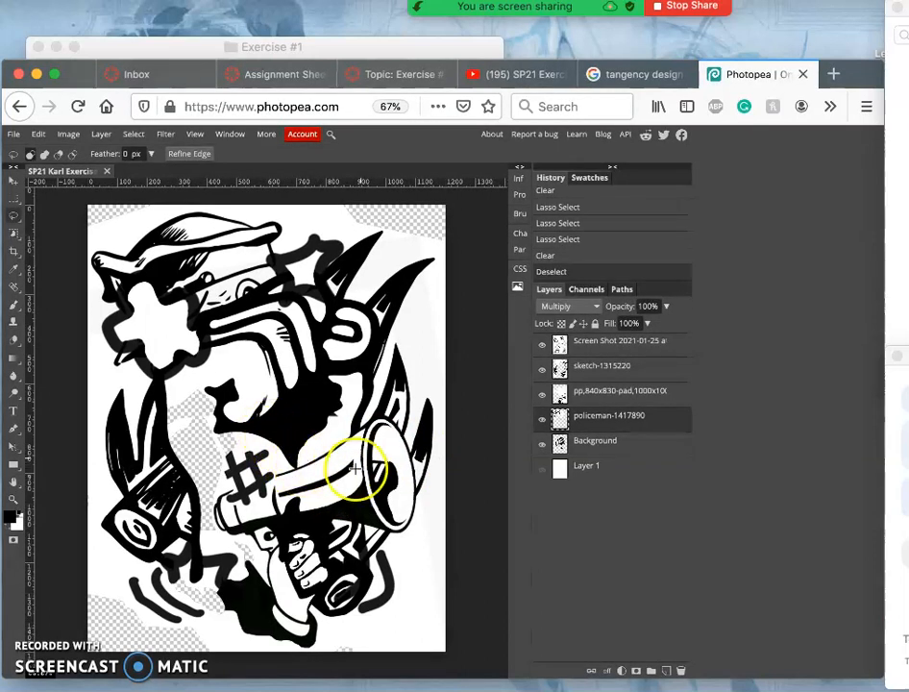
left_click_drag(354, 470, 382, 439)
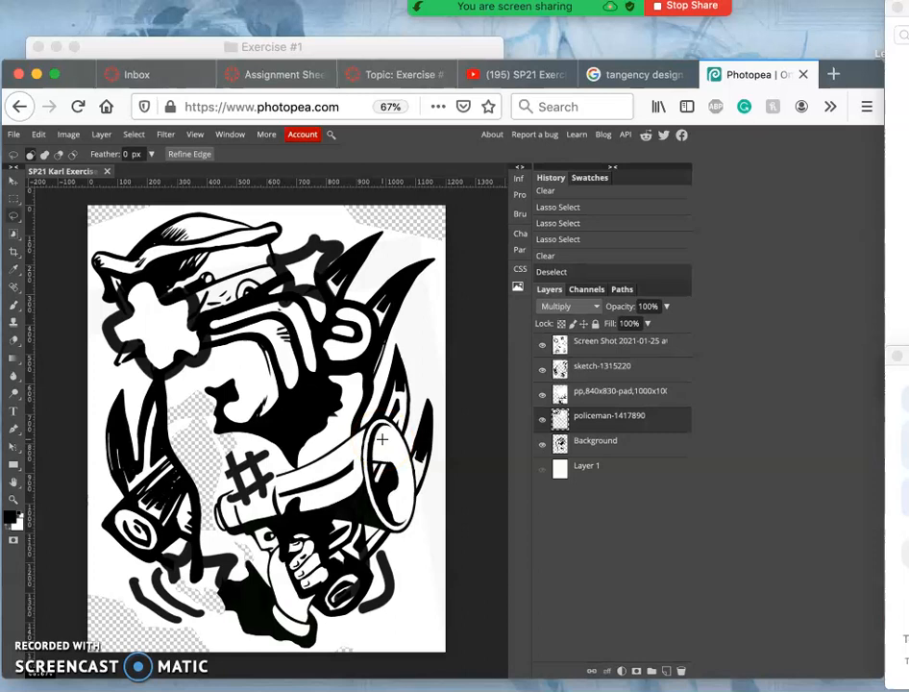
left_click(541, 400)
left_click(542, 396)
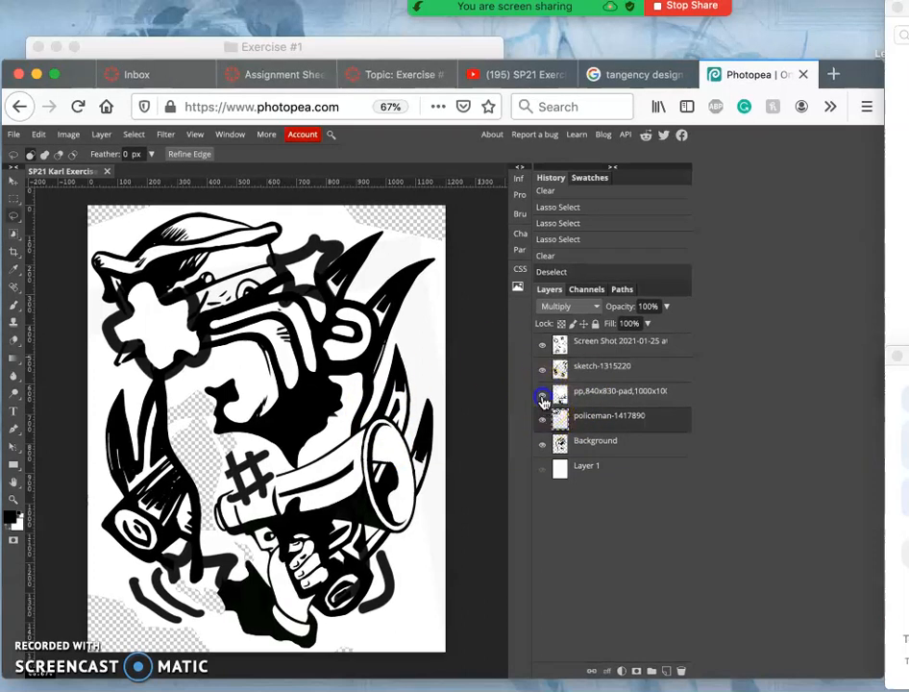
left_click(543, 374)
left_click(542, 344)
left_click(542, 369)
left_click(542, 394)
left_click(543, 419)
left_click(542, 343)
left_click(542, 419)
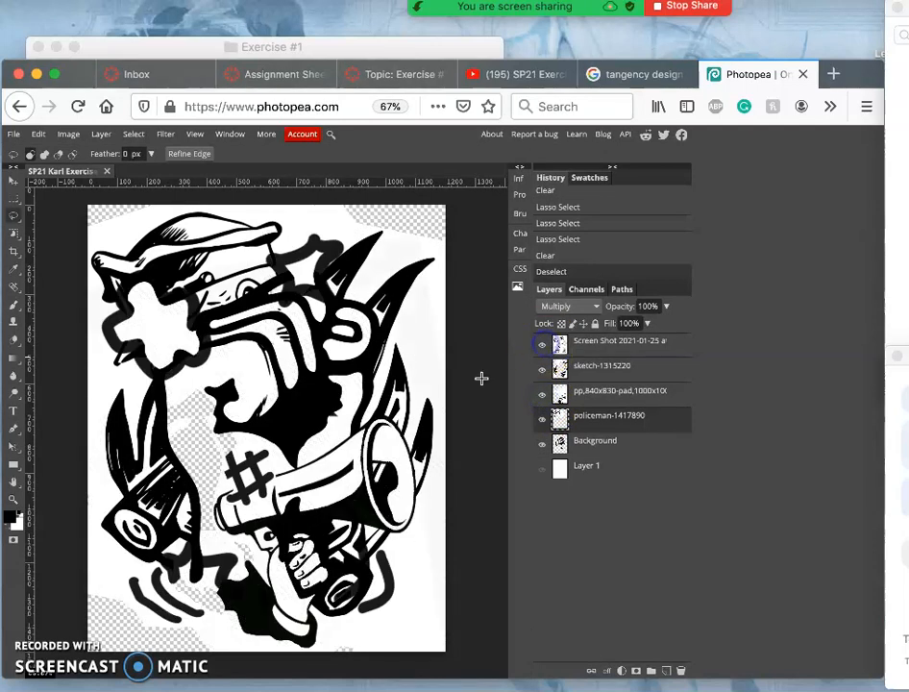
Inspect the overlapping grey and black outlines below the star shape up close, and preview the whole collage with the white Layer 1 shown
scroll(214, 413, "up", 8)
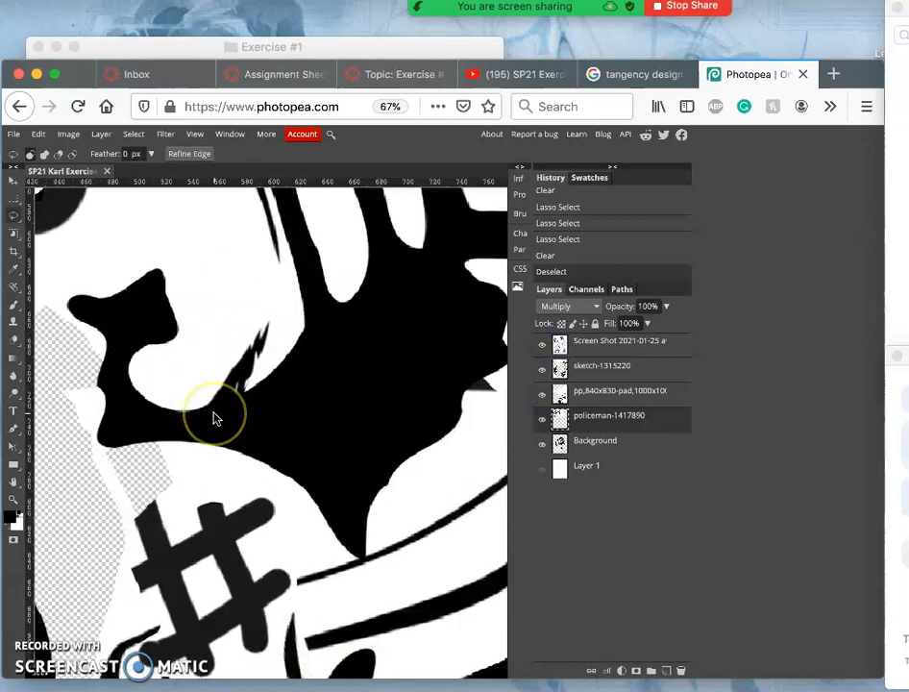
scroll(155, 357, "left", 10)
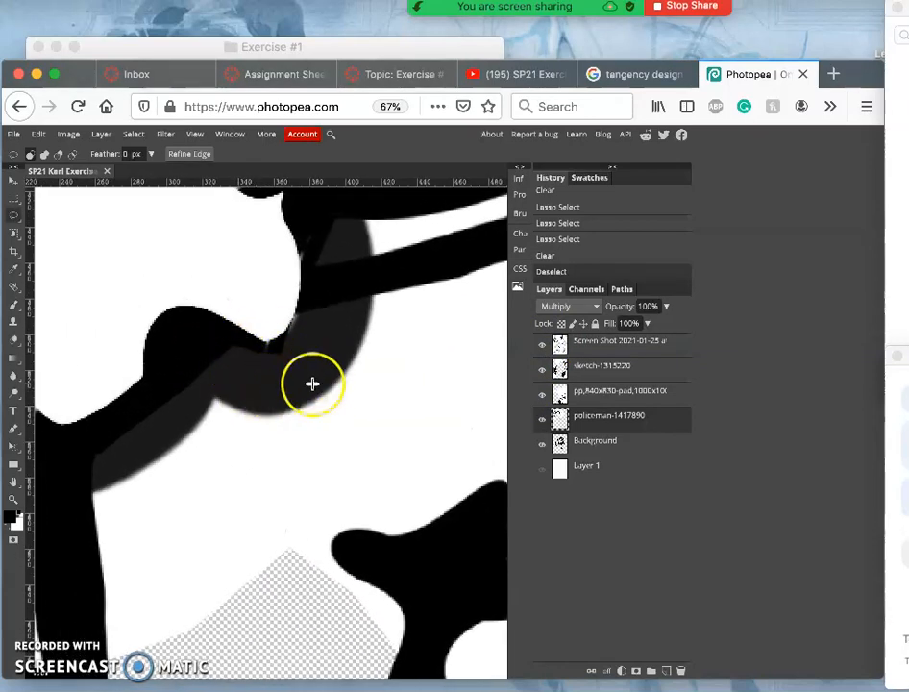
scroll(177, 350, "down", 5)
scroll(177, 350, "left", 5)
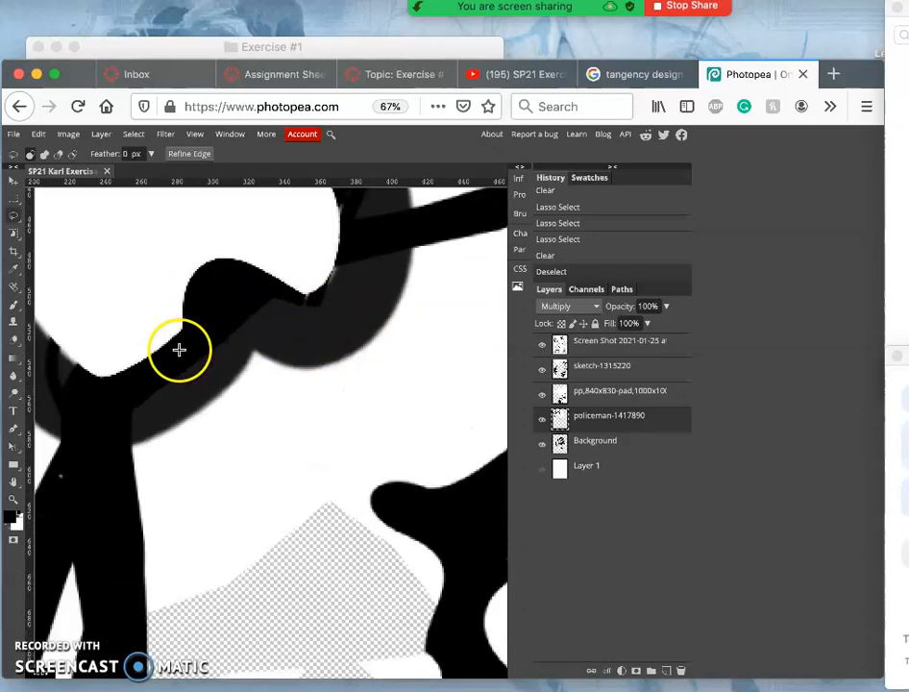
scroll(137, 351, "up", 3)
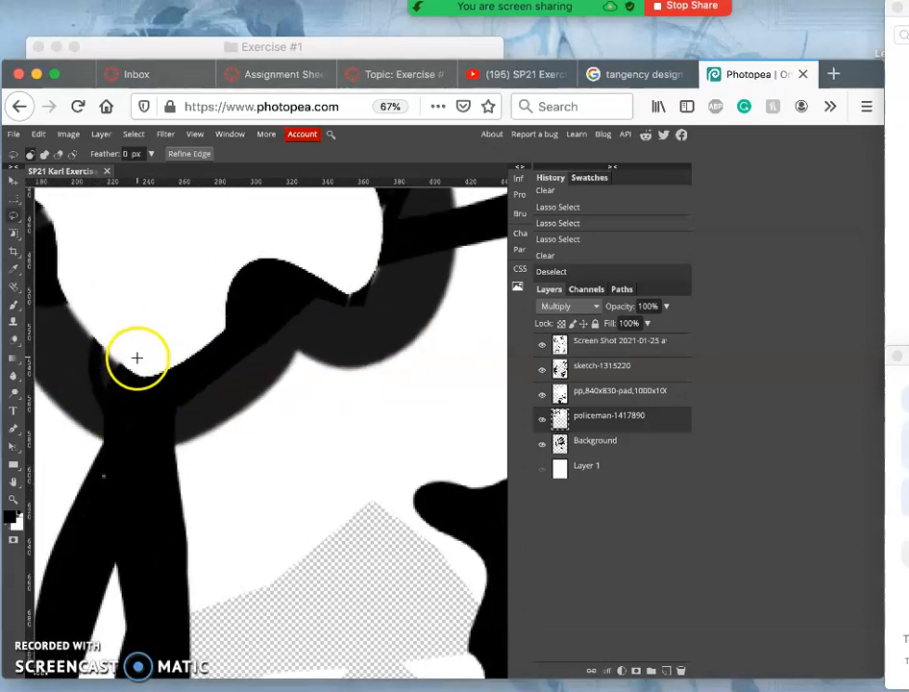
scroll(329, 402, "right", 2)
scroll(328, 402, "down", 10)
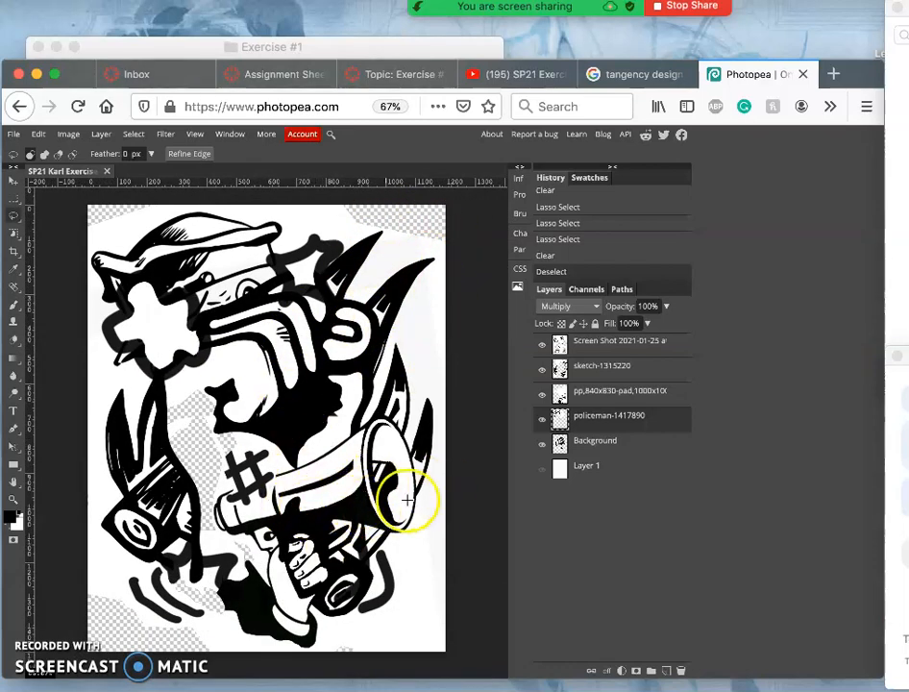
left_click(543, 471)
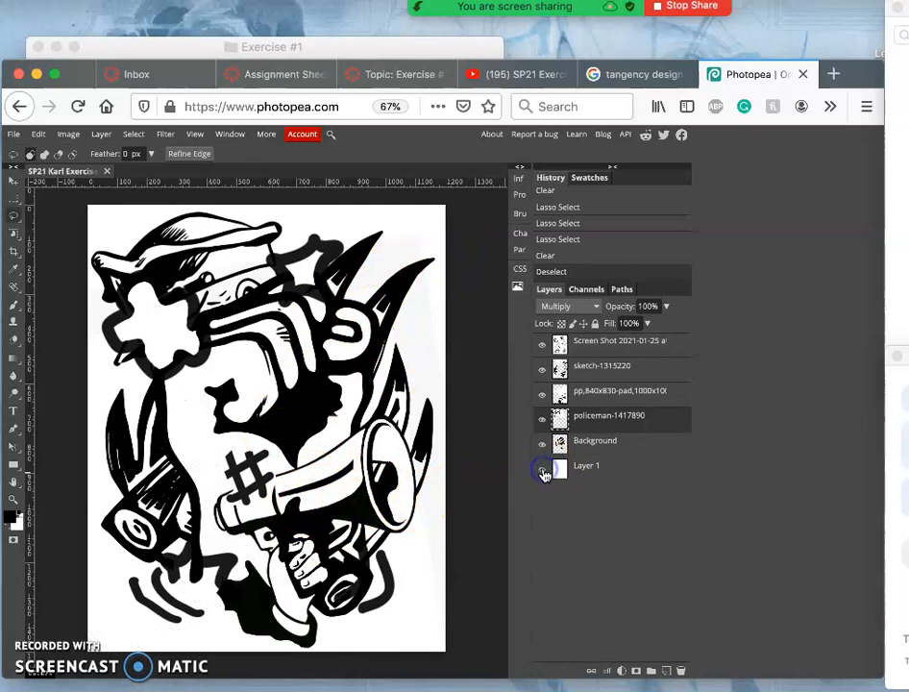
left_click(543, 470)
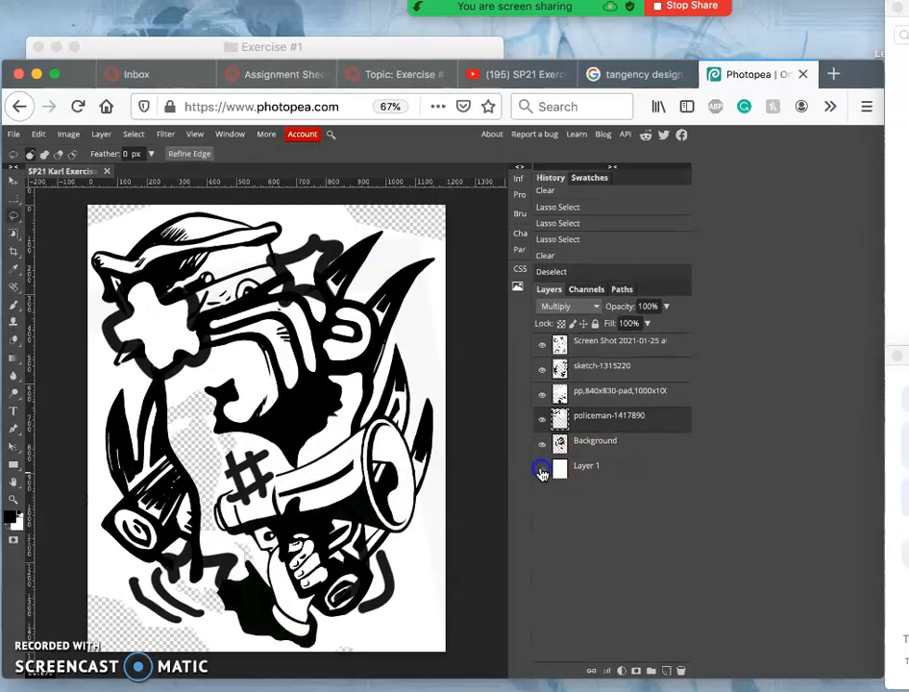
Select the five artwork layers from Background up to Screen Shot together, leaving the white Layer 1 out
left_click(590, 449)
left_click_drag(590, 452, 599, 376)
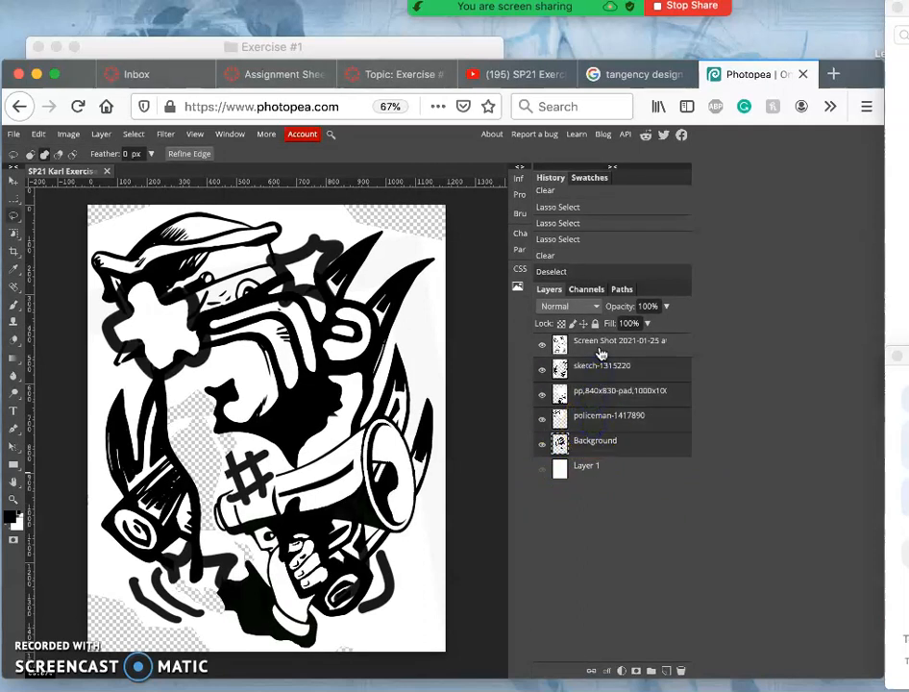
left_click(601, 353, "shift")
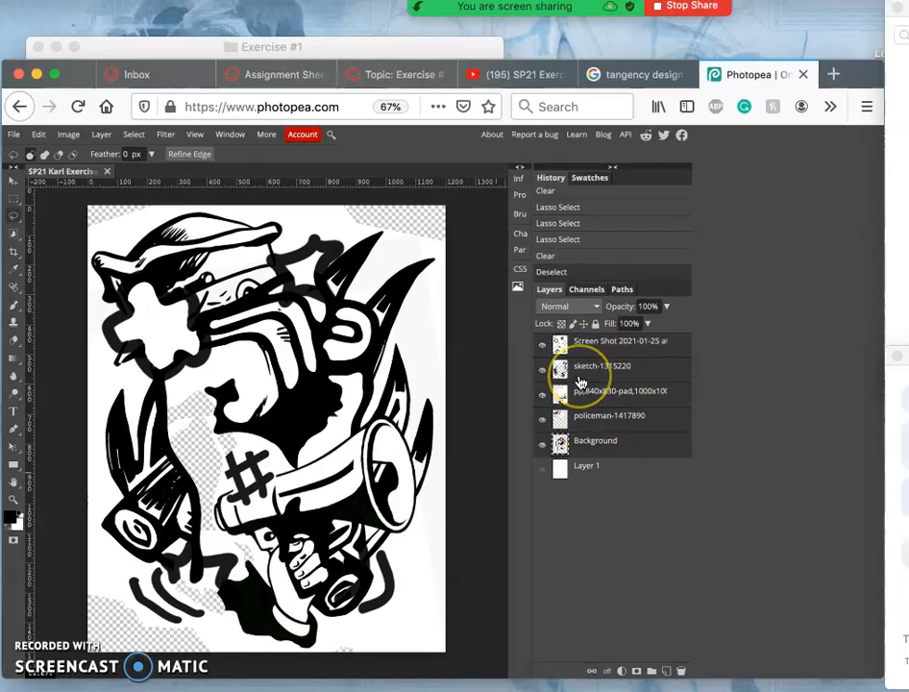
Merge the five selected artwork layers into a single layer and toggle its visibility to check it
left_click(102, 135)
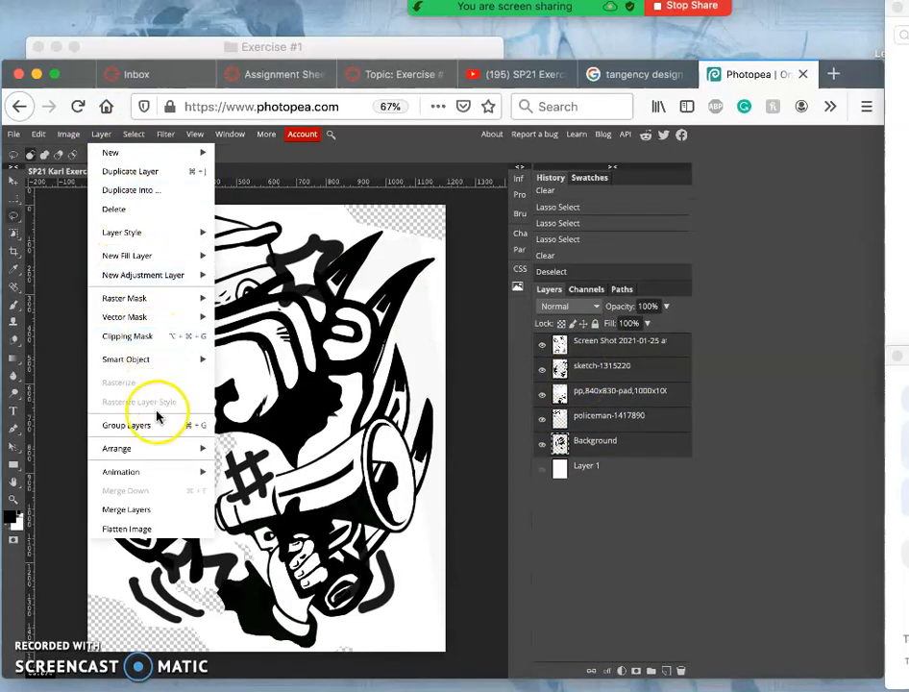
mouse_move(166, 450)
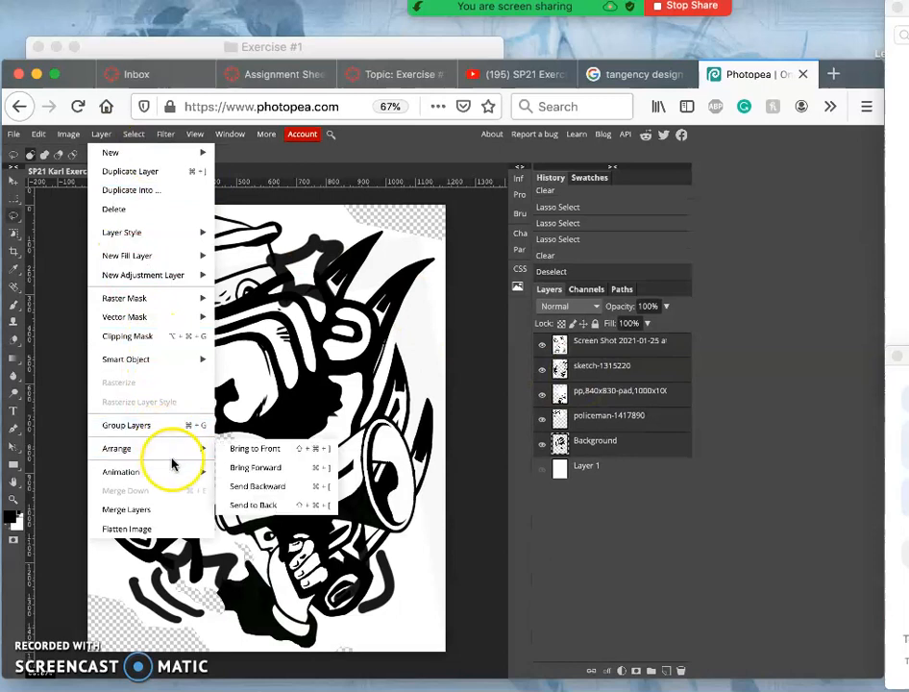
left_click(138, 514)
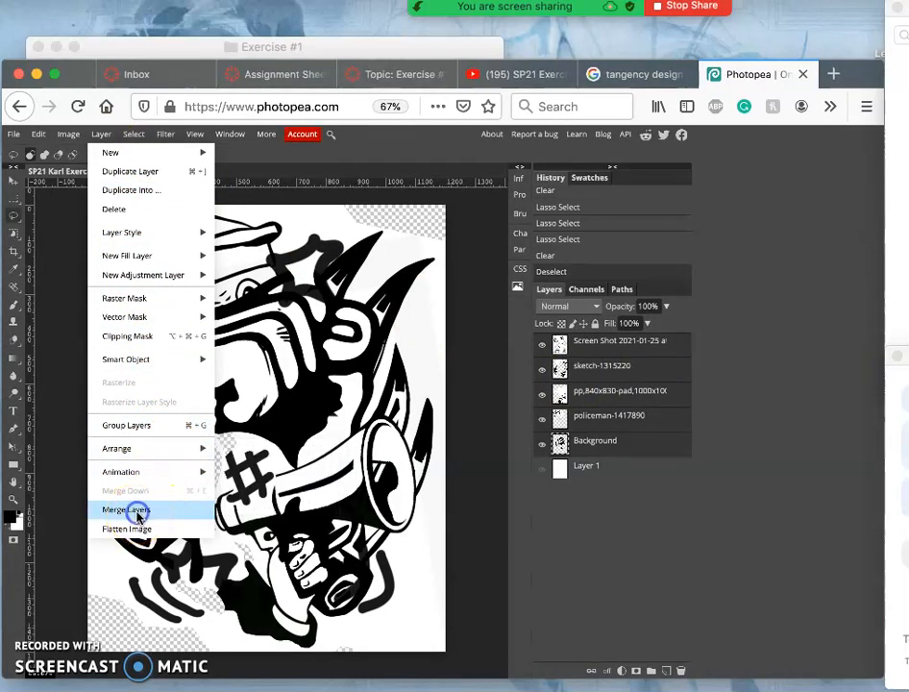
left_click(138, 519)
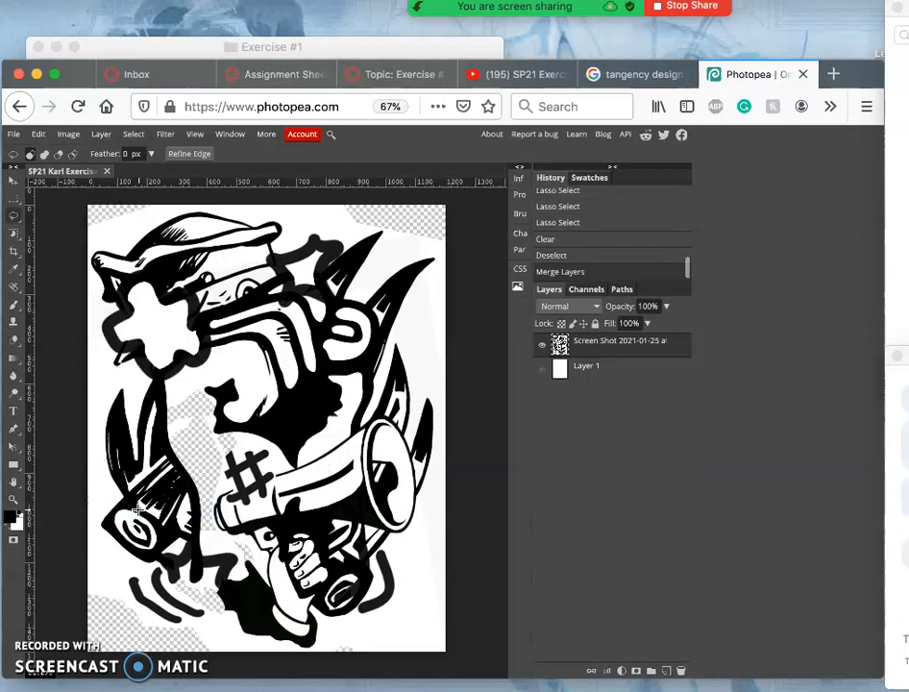
left_click(543, 347)
left_click(543, 347)
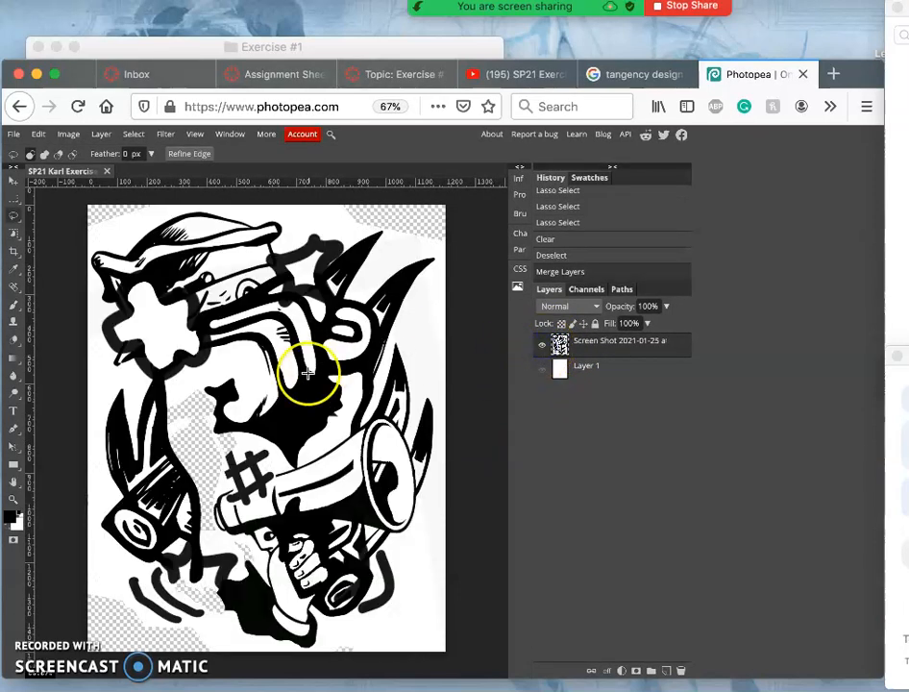
Try lassoing and clearing the jagged black spike inside the white shape above the hashtag, and undo the clearing
scroll(308, 373, "up", 6)
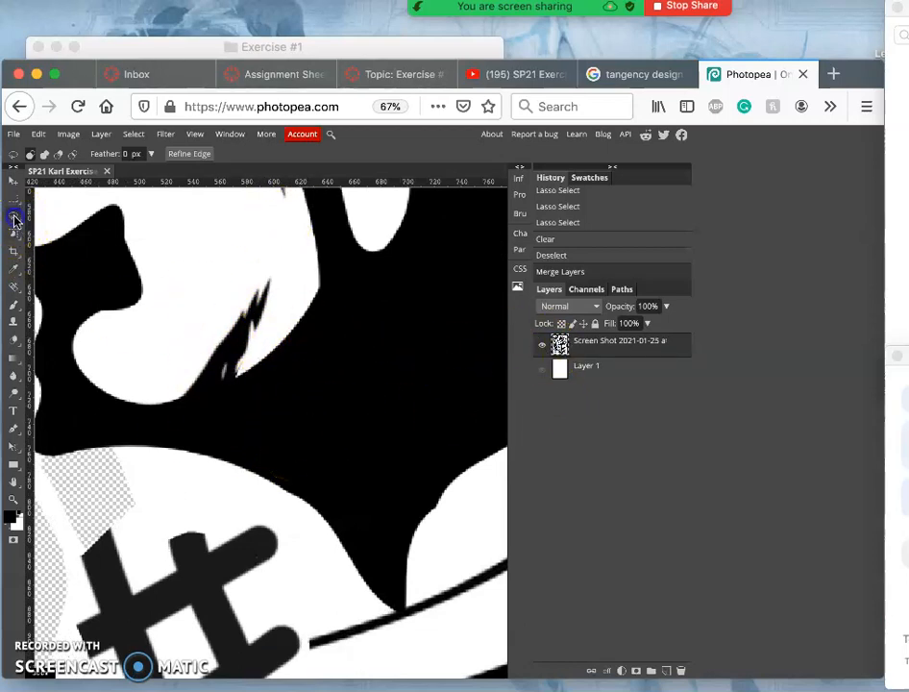
mouse_move(251, 260)
left_mouse_down()
mouse_move(188, 339)
mouse_move(173, 396)
left_mouse_up()
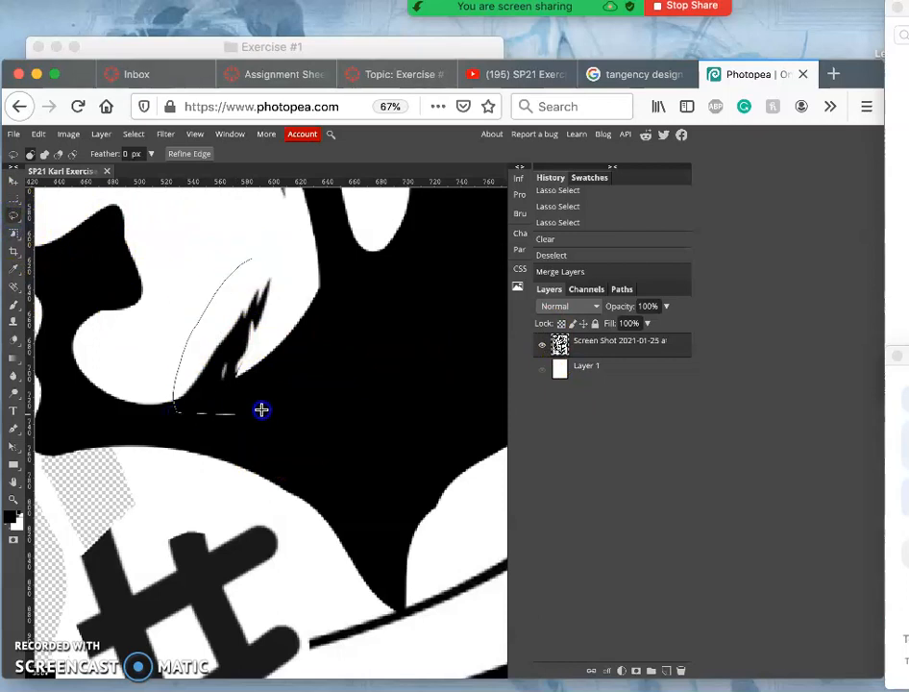
left_click_drag(281, 252, 270, 241)
key("Delete")
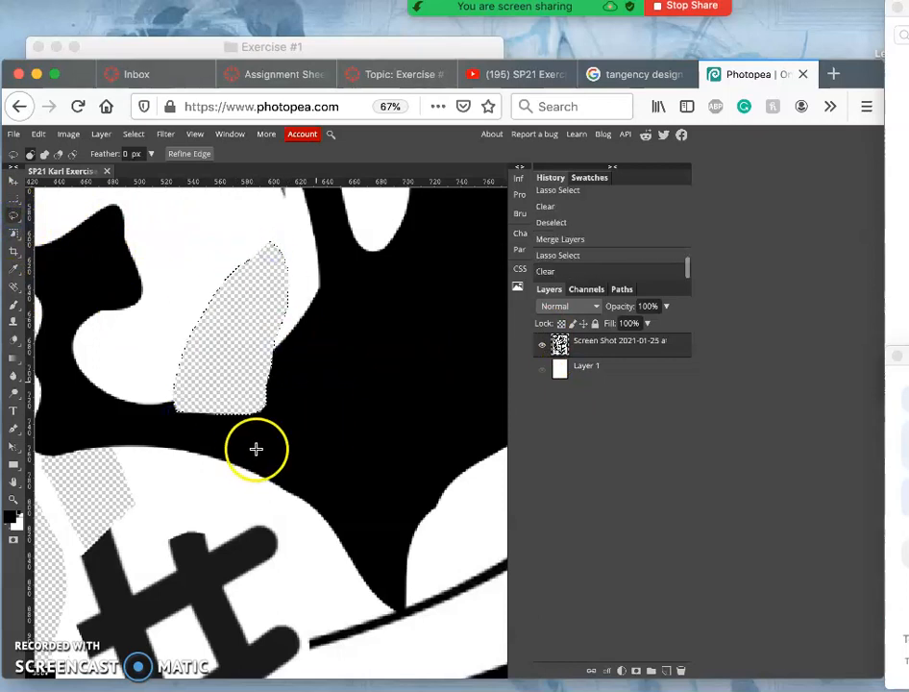
key("super+z")
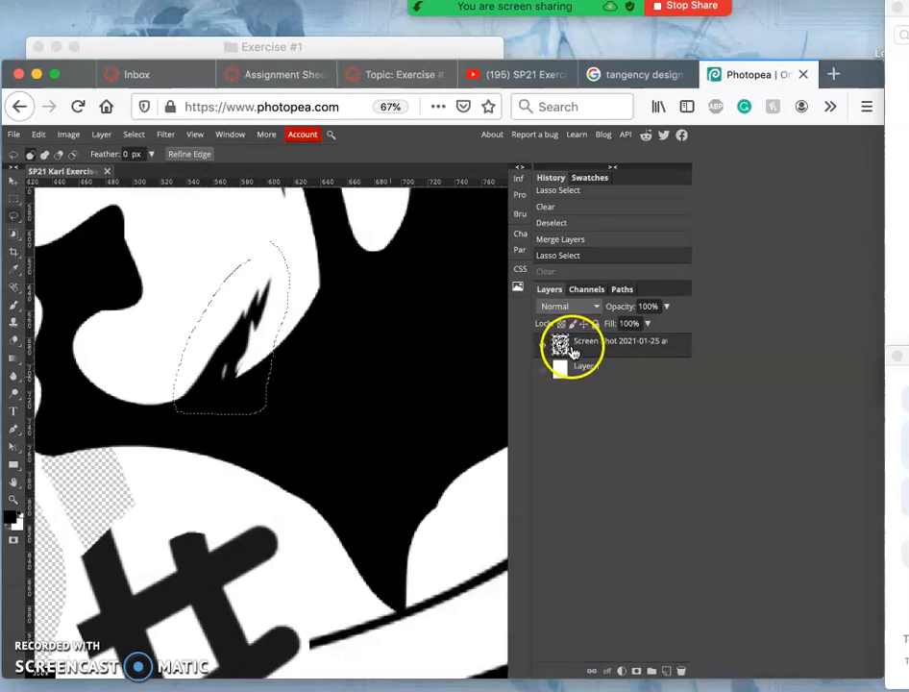
Step the document history back to the Deselect state before the layer merge, restoring the separate artwork layers
left_click(556, 240)
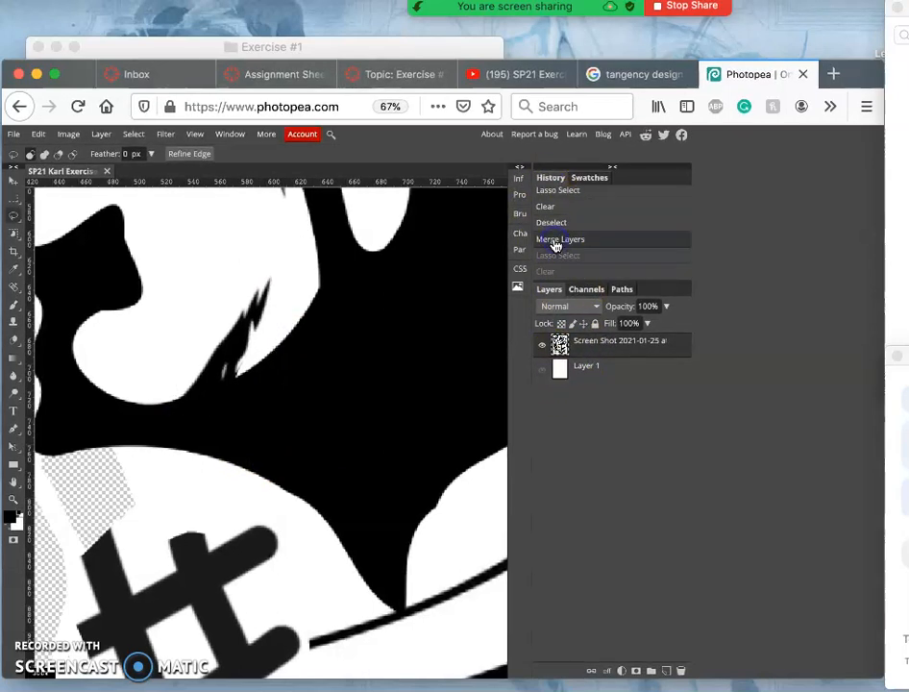
left_click(554, 228)
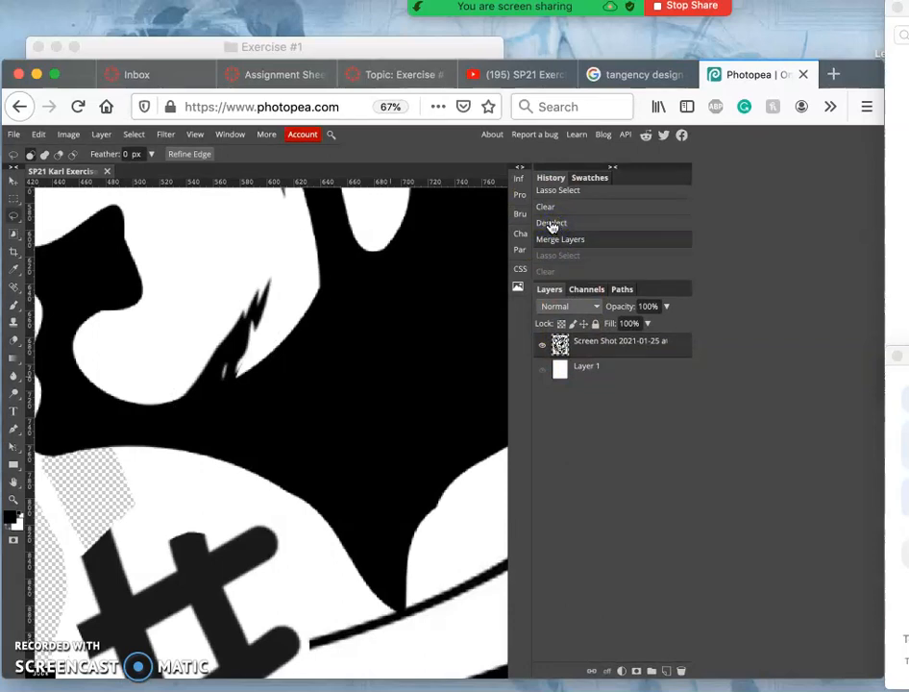
left_click(553, 225)
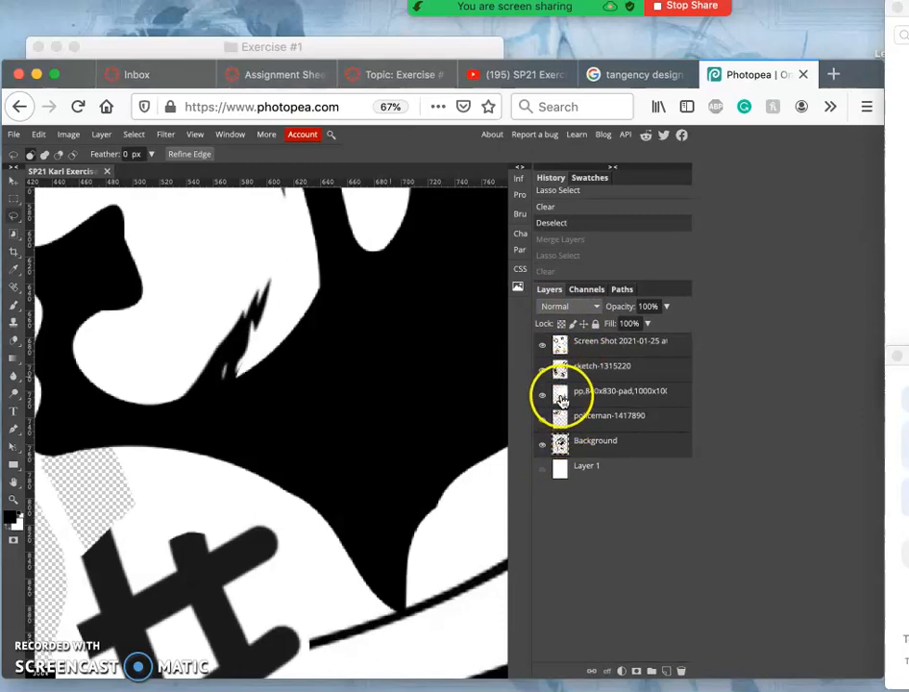
Merge the five selected artwork layers into a new layer on top while keeping the original layers beneath it
scroll(431, 433, "down", 8)
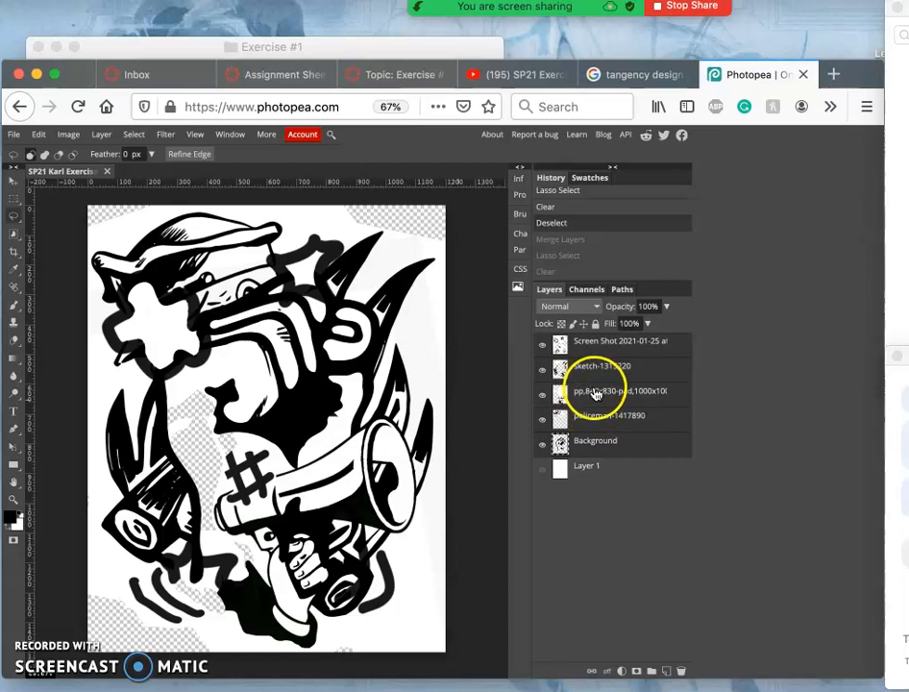
left_click(101, 134)
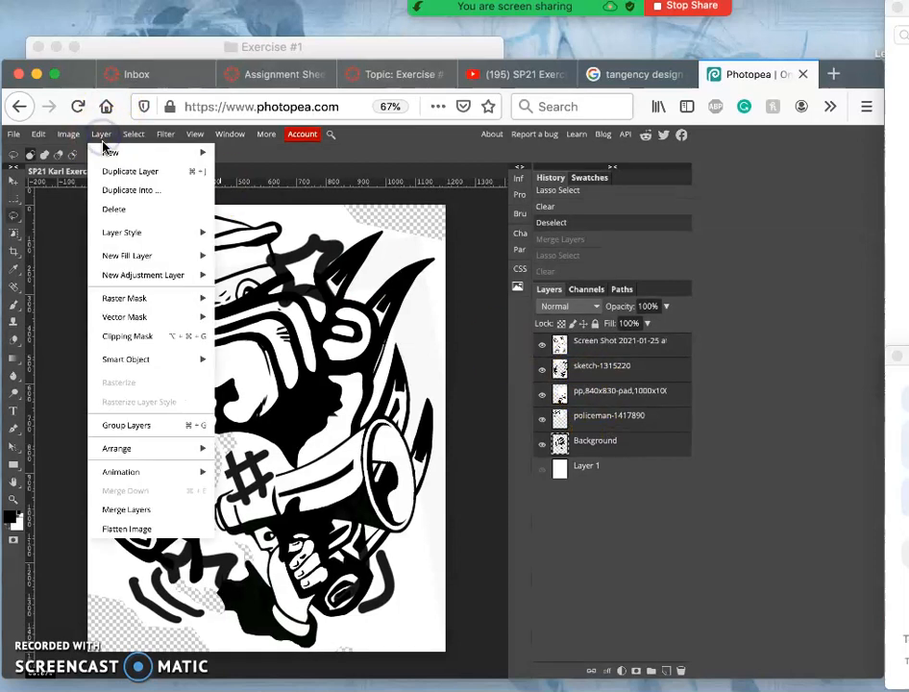
left_click(135, 514)
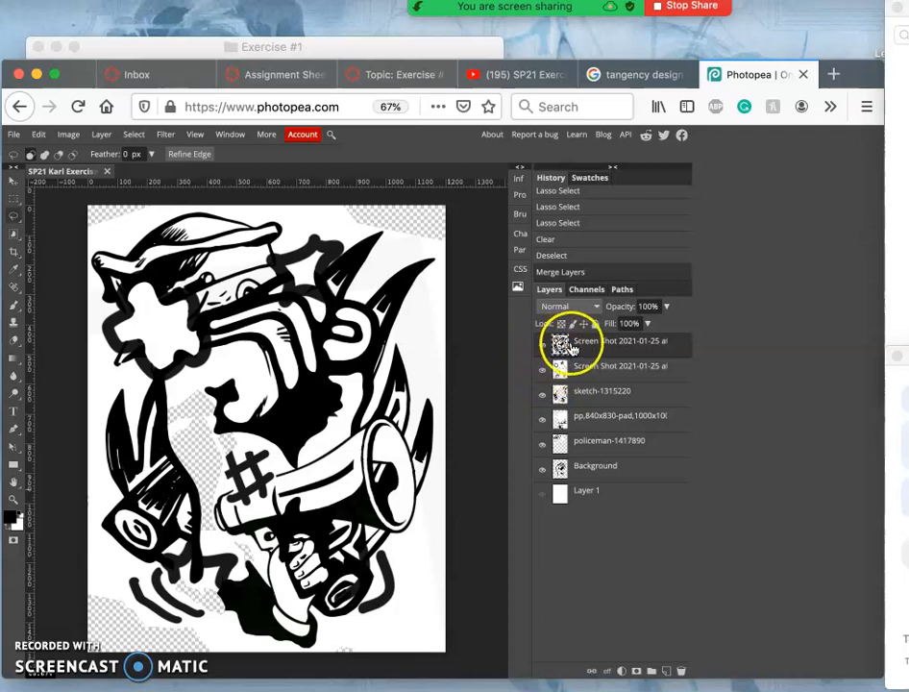
Hide the five original artwork layers and toggle the merged layer to check it, leaving only the merged layer shown
left_click(542, 369)
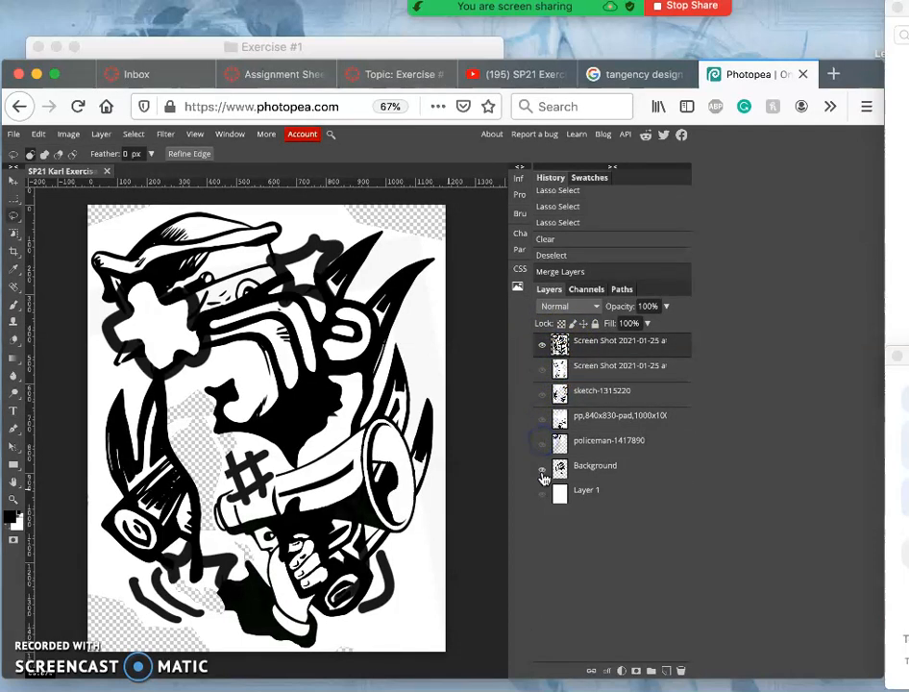
left_click(541, 345)
left_click(542, 346)
left_click(542, 347)
left_click(542, 347)
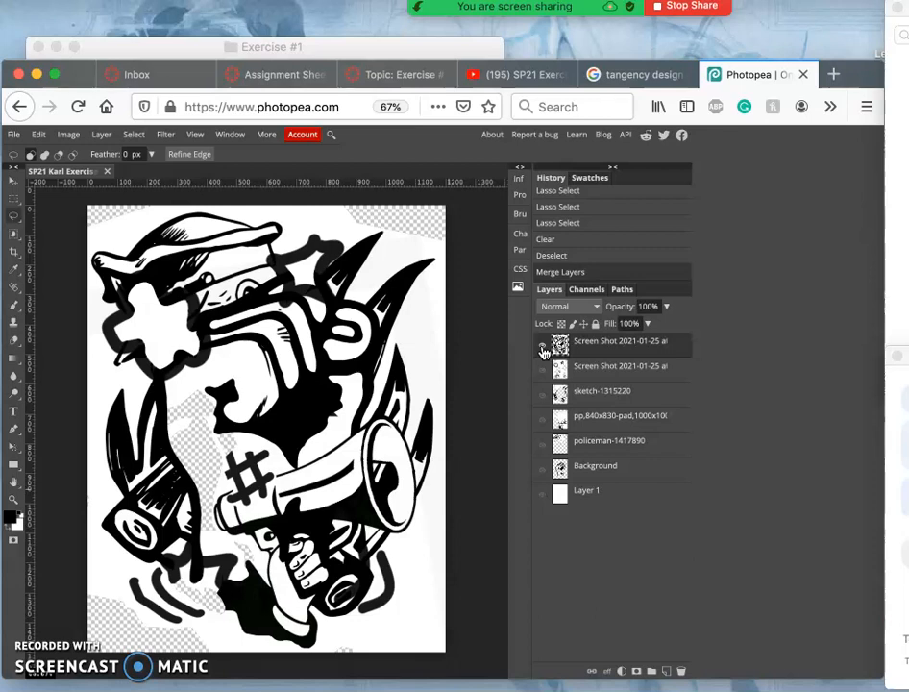
left_click(542, 346)
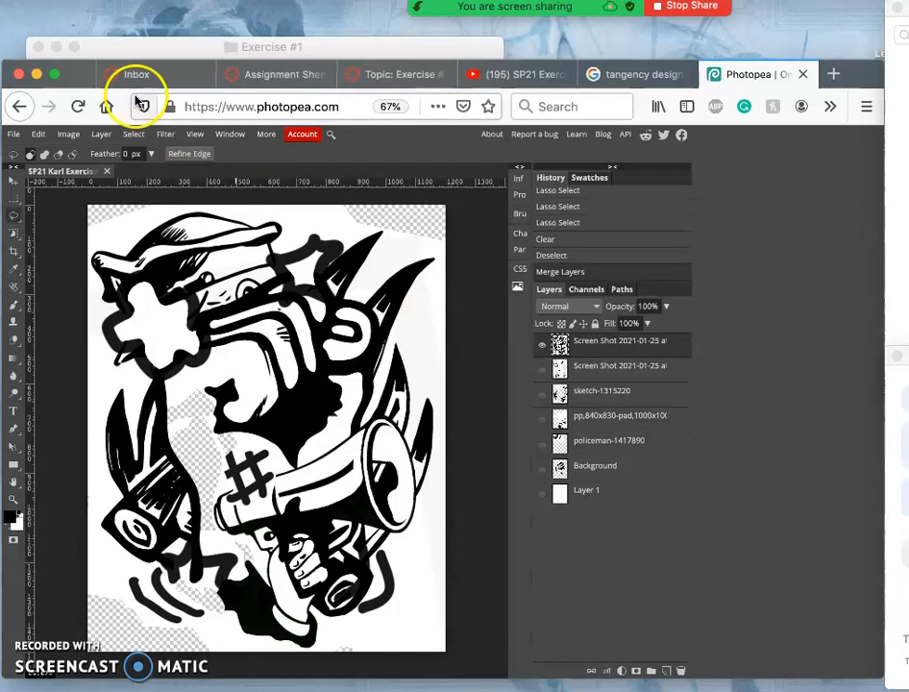
left_click(104, 135)
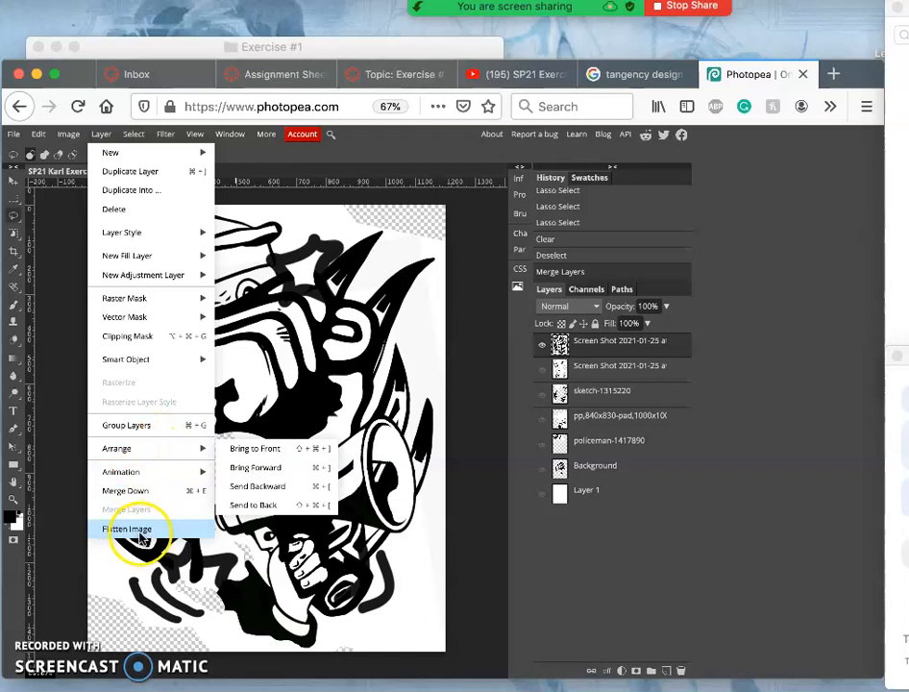
left_click(424, 592)
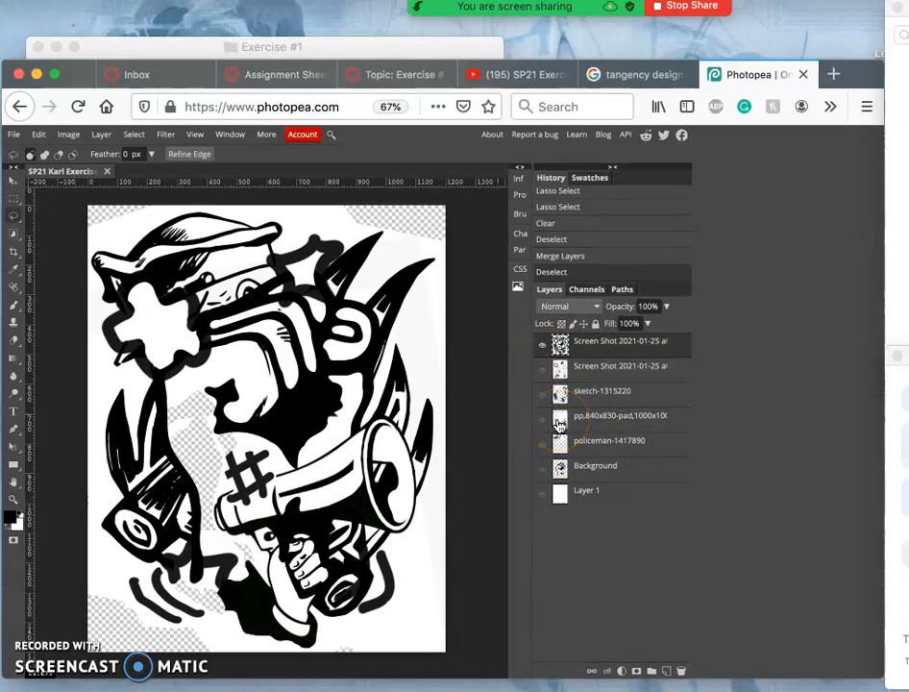
left_click_drag(559, 423, 544, 348)
left_click(544, 348)
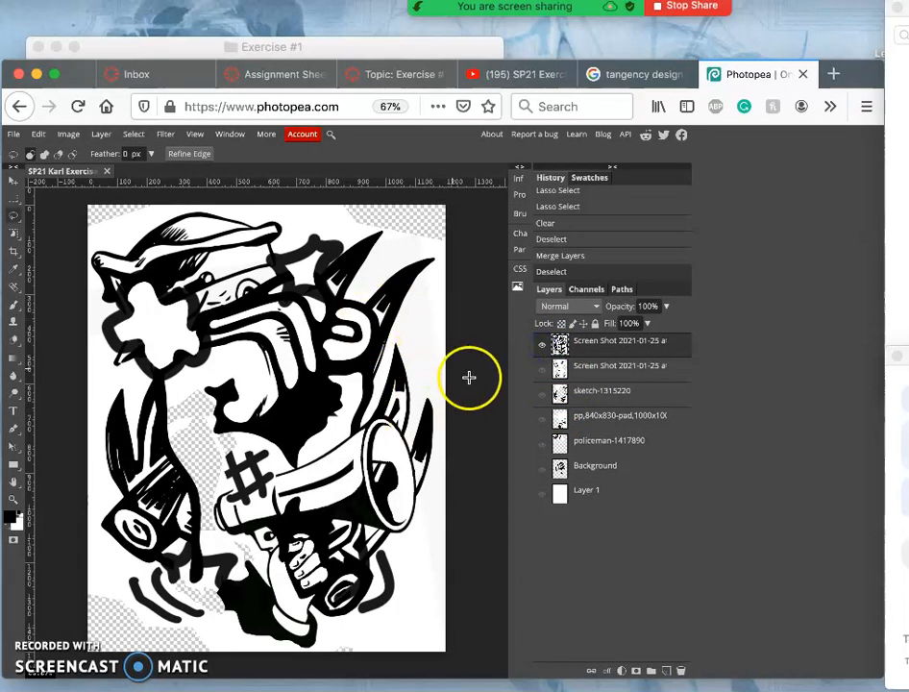
left_click(544, 347)
left_click(544, 347)
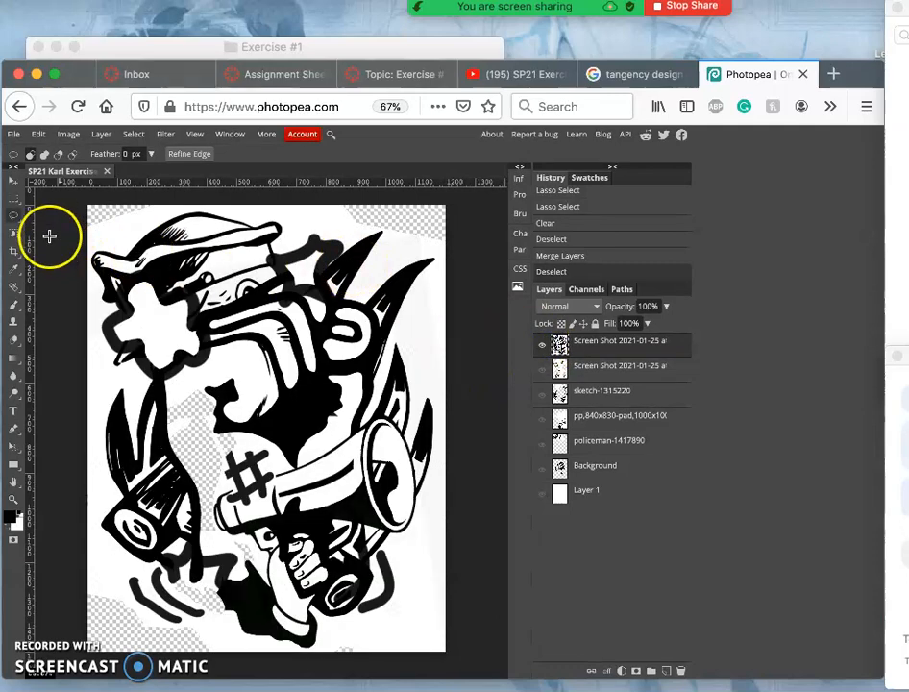
Select all white areas of the merged layer with the non-contiguous Magic Wand at tolerance 32, and clear them
right_click(16, 232)
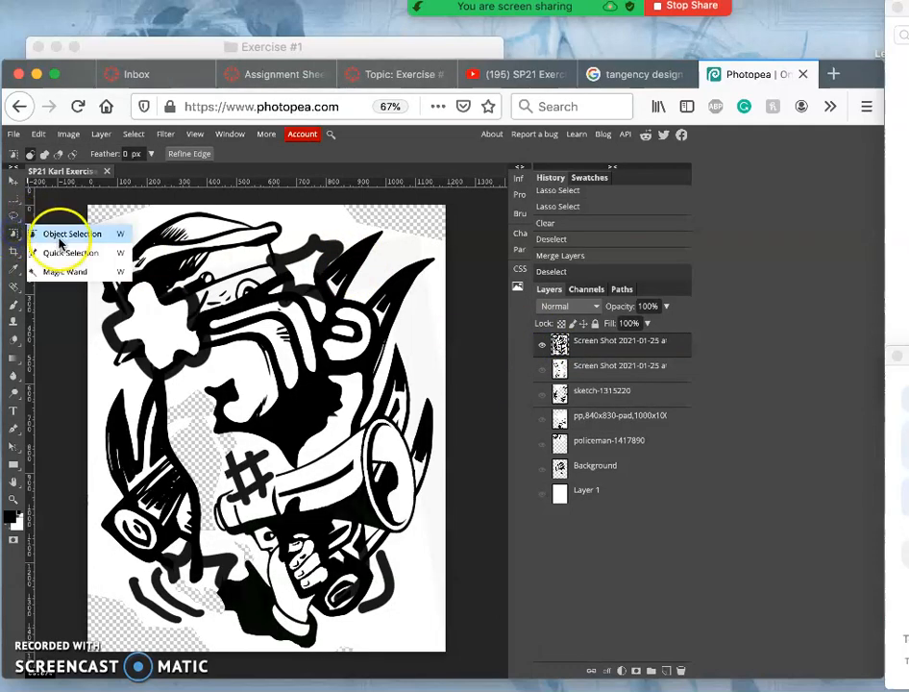
left_click(61, 273)
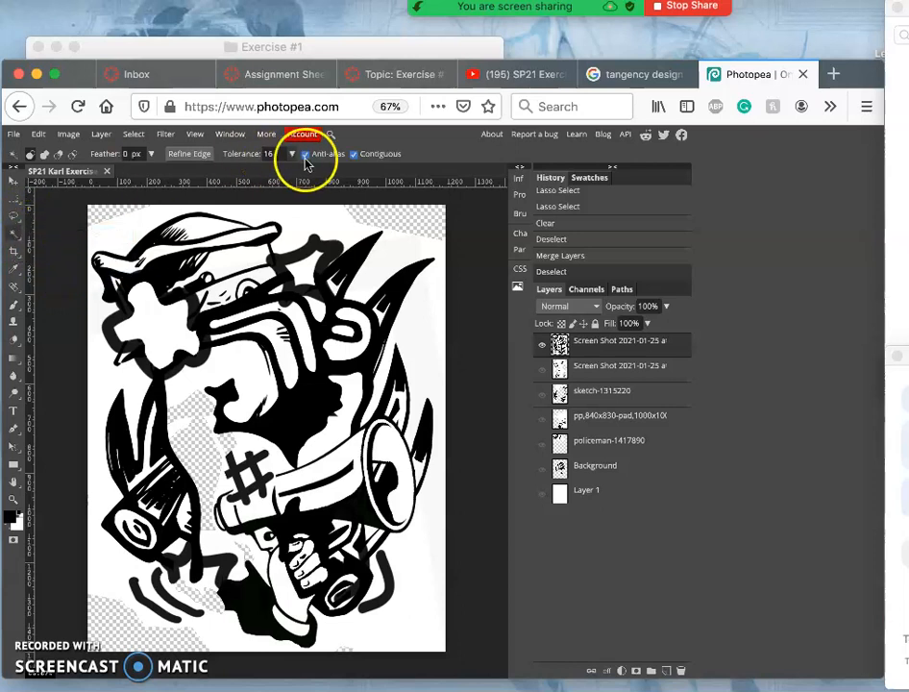
left_click(355, 155)
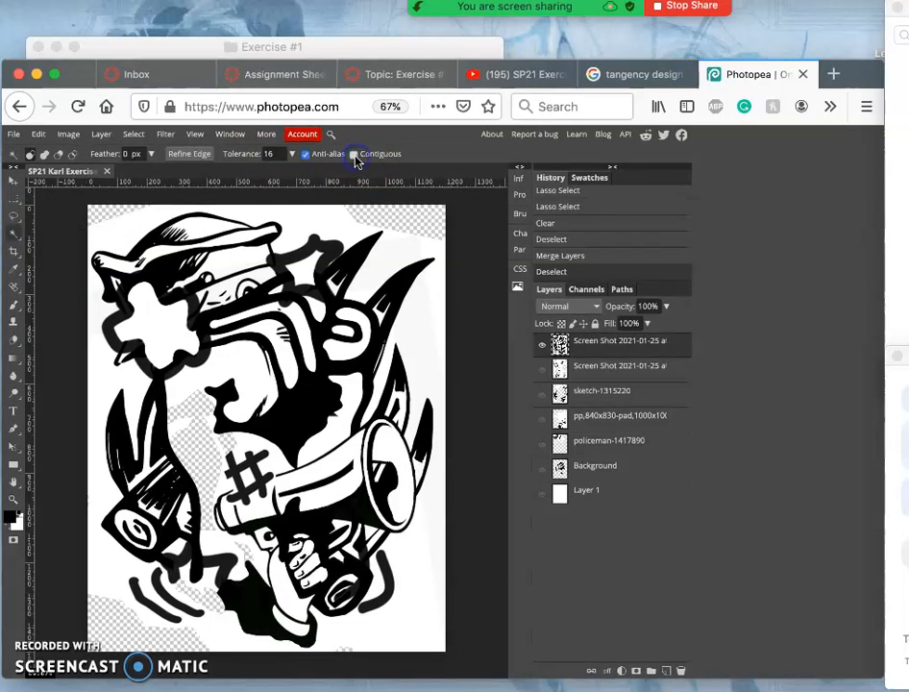
double_click(271, 155)
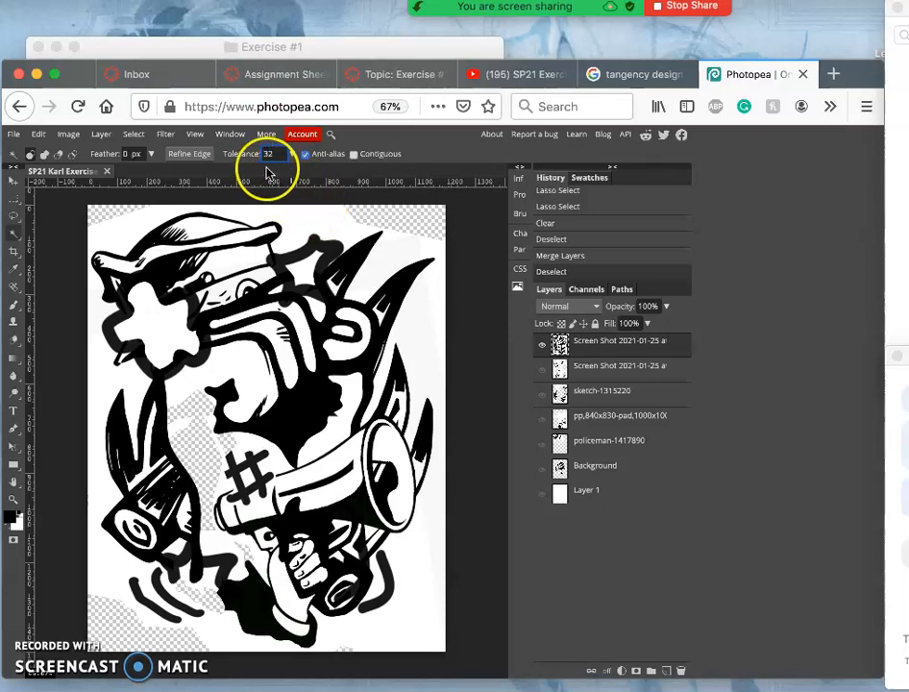
double_click(267, 156)
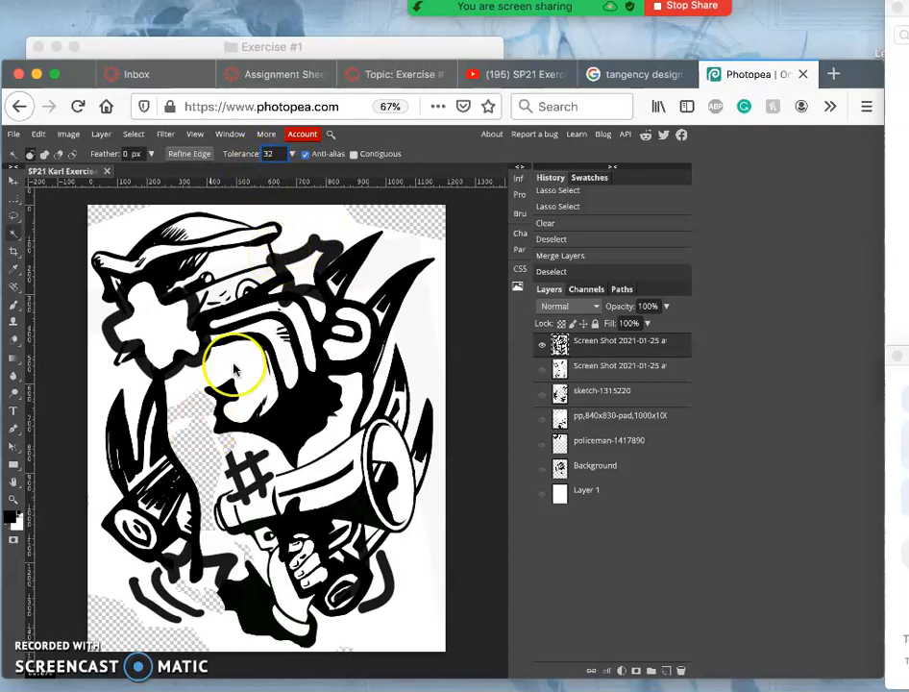
left_click(312, 230)
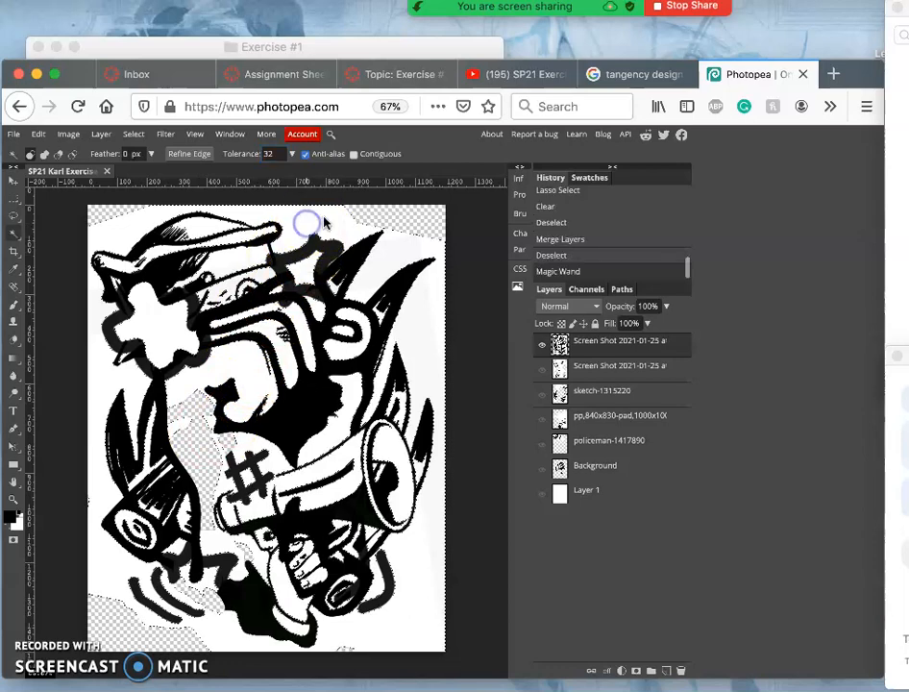
left_click(542, 347)
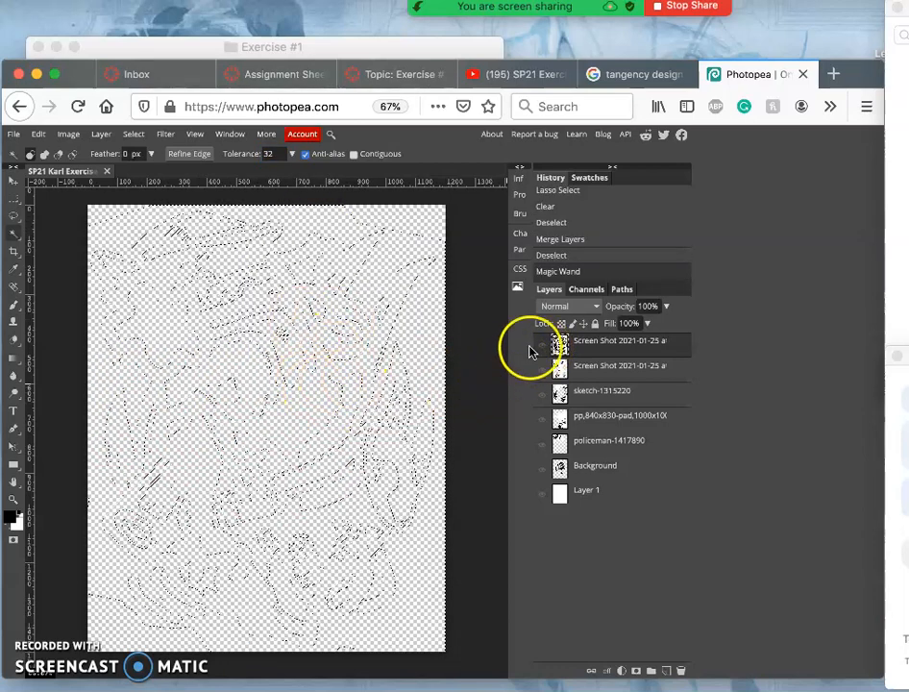
left_click(542, 346)
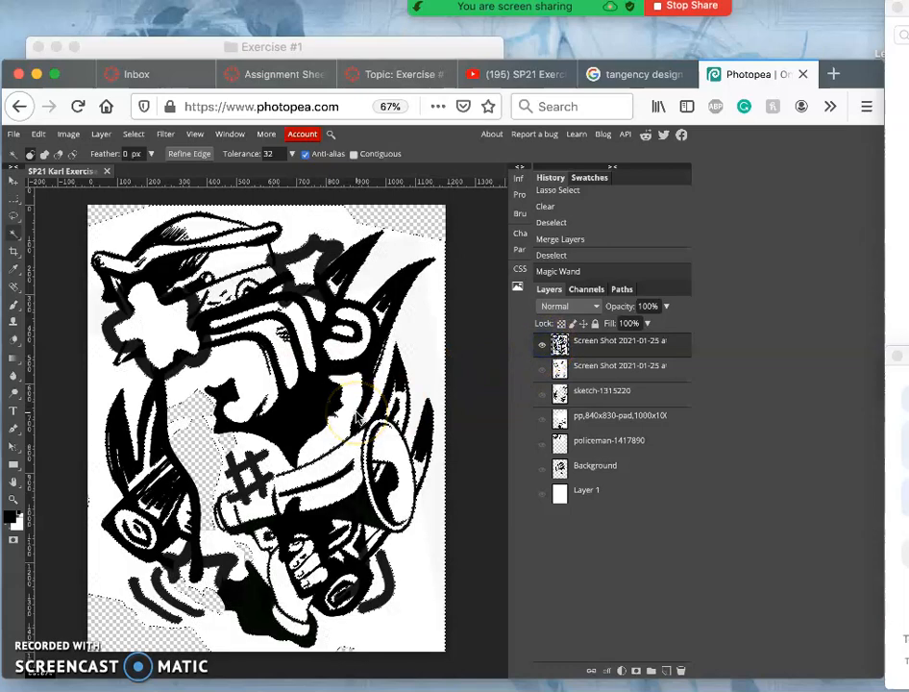
key("Delete")
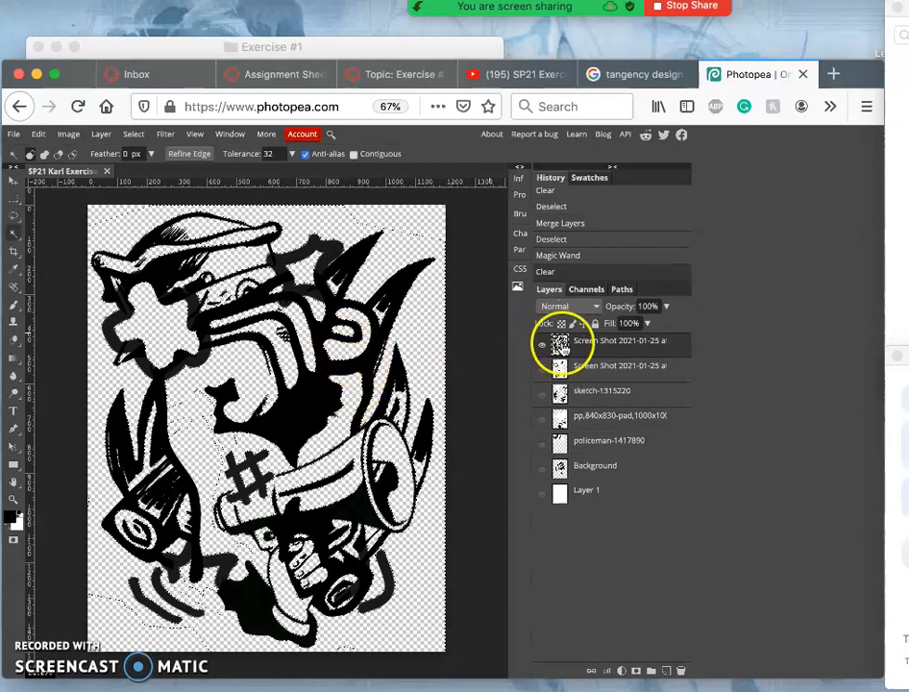
Show the white Layer 1 as the backdrop and toggle the merged line-art layer to compare the two
left_click(543, 347)
left_click(542, 492)
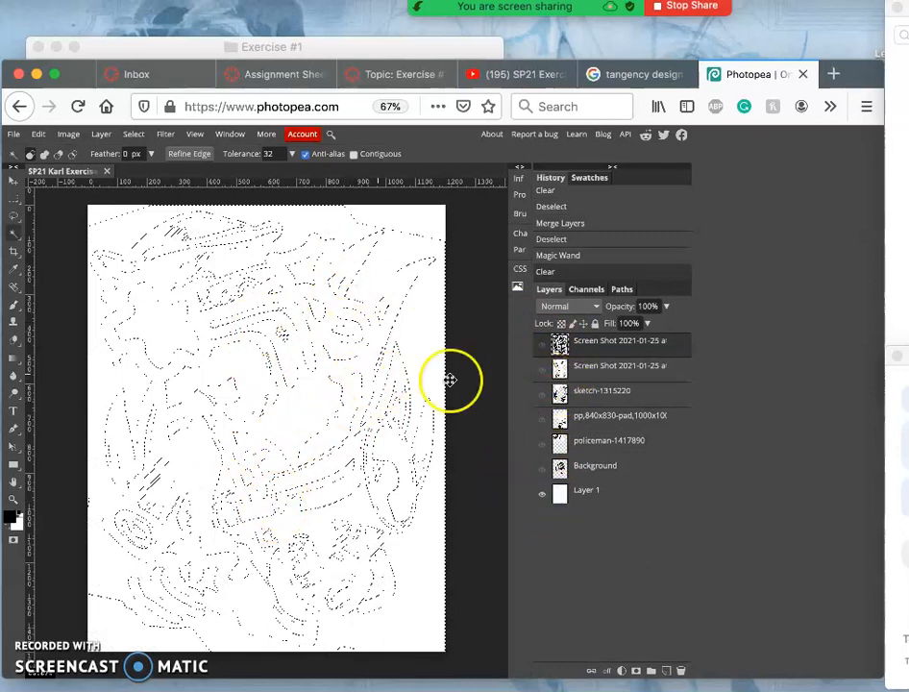
left_click(543, 346)
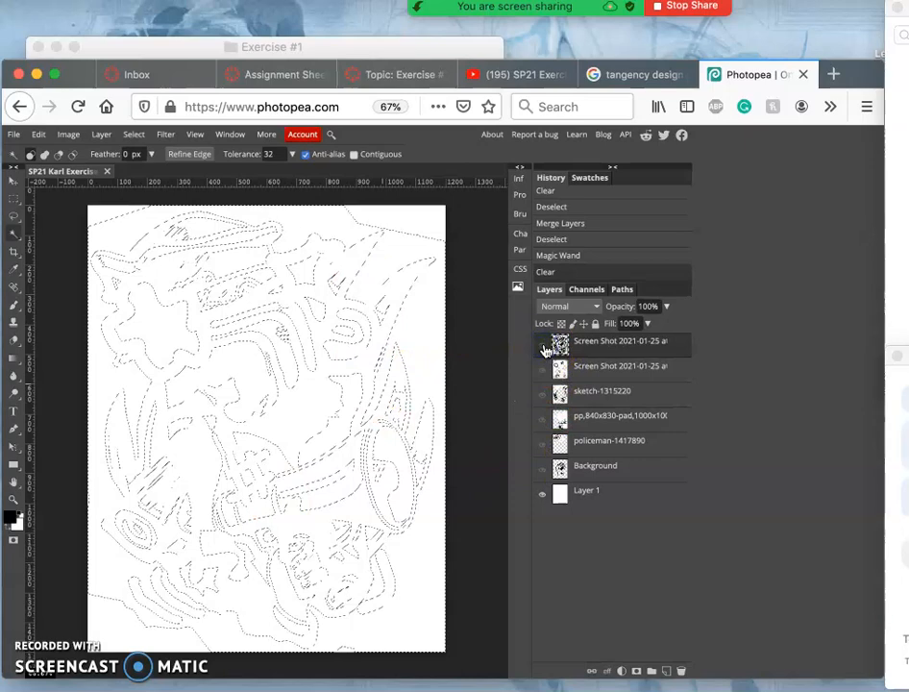
Toggle the white Layer 1 backdrop off and on, and show the merged line-art layer over it
left_click(542, 494)
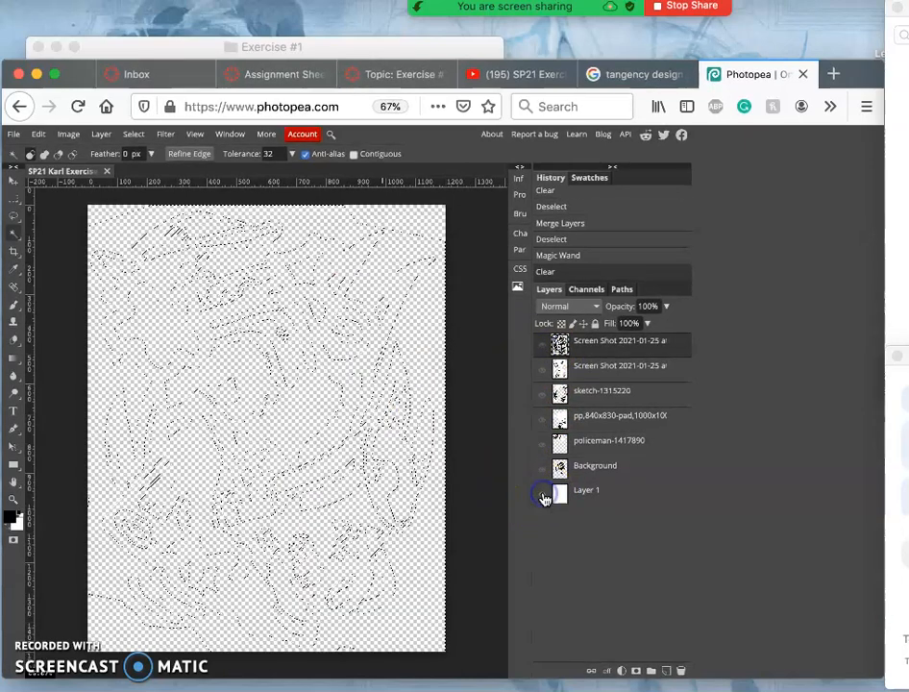
left_click(543, 495)
left_click(543, 348)
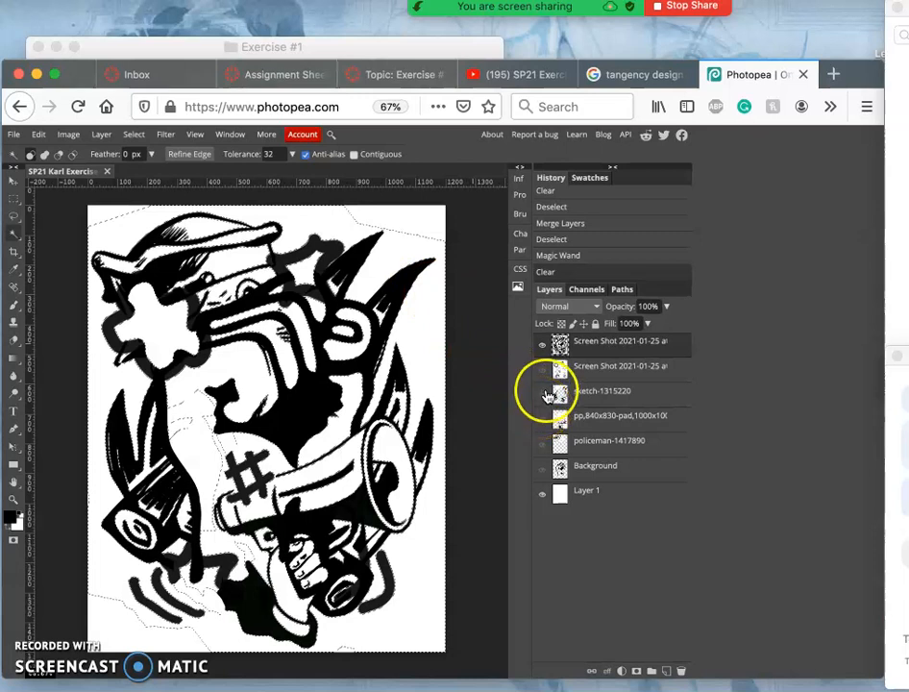
Deselect the cleared areas, stepping back to the Clear state in the history and deselecting again
left_click(13, 216)
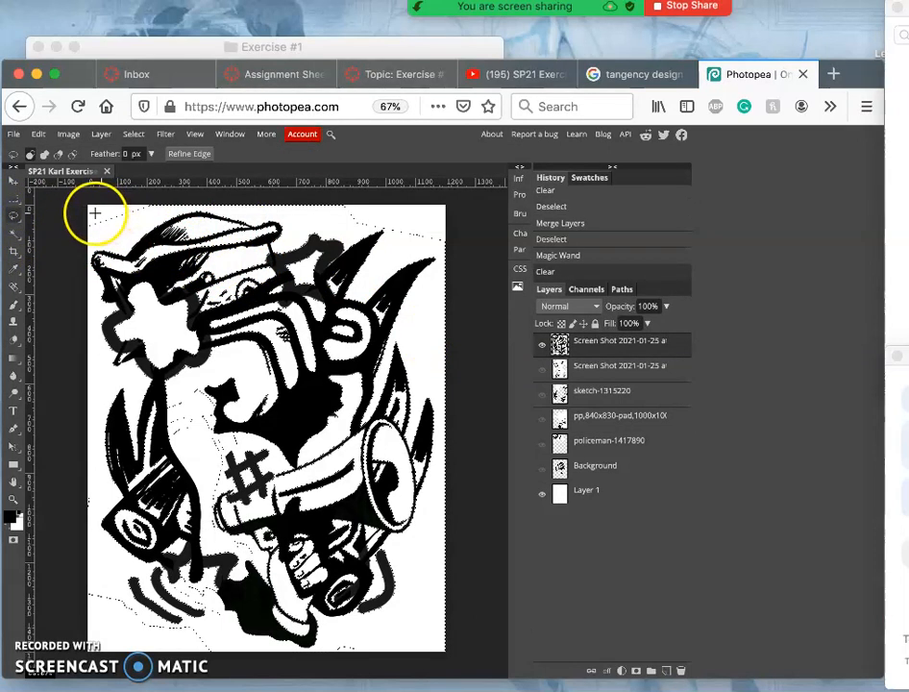
left_click(100, 212)
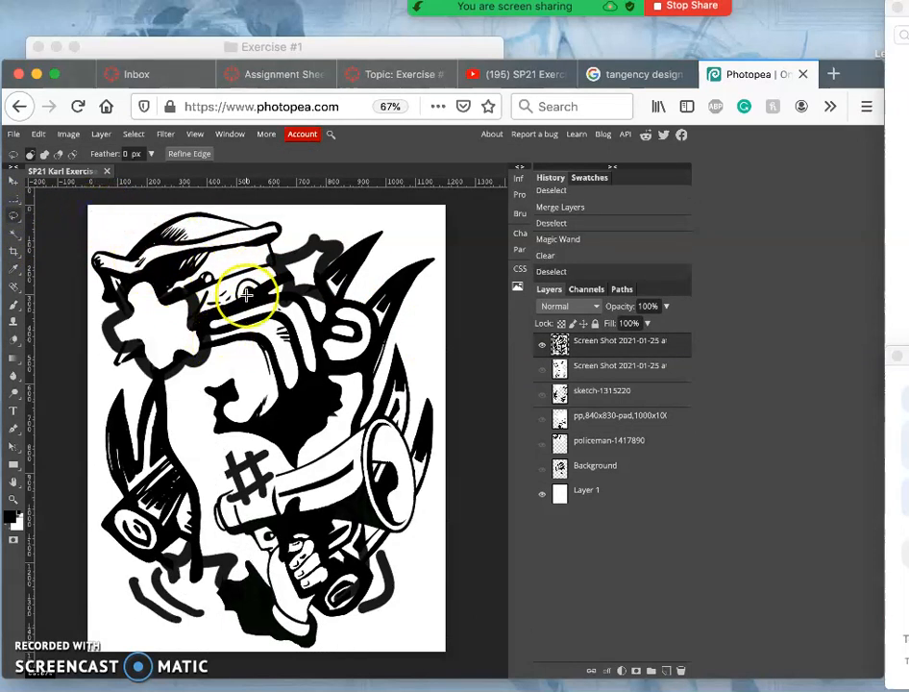
left_click(570, 257)
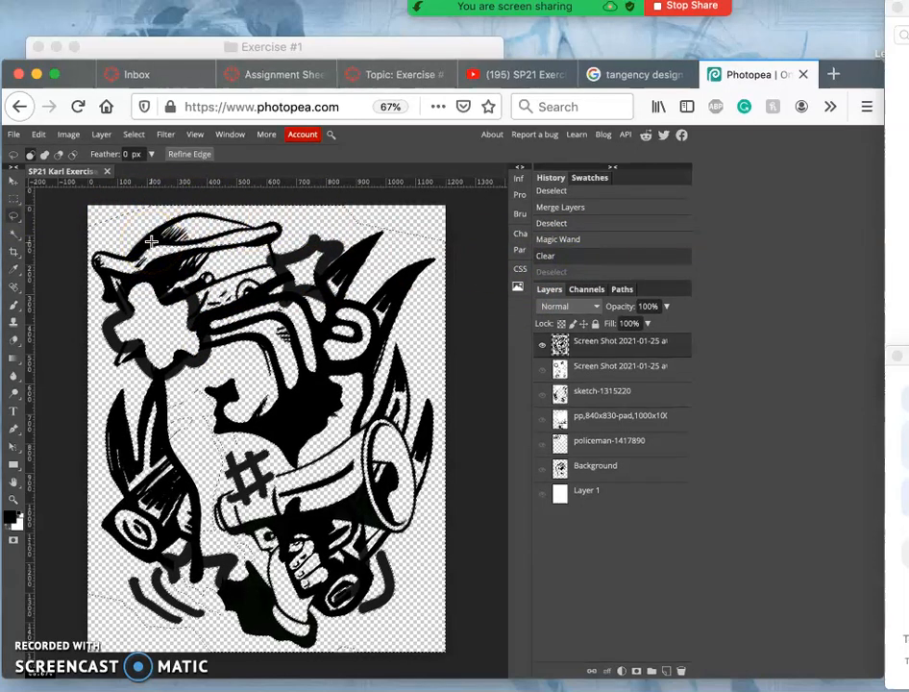
key("super+d")
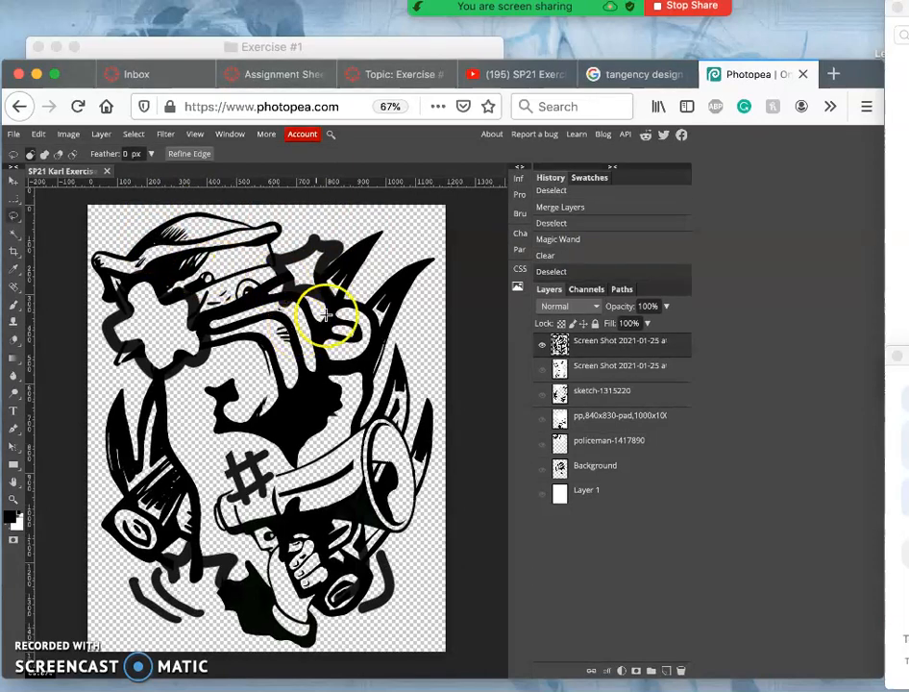
left_click(555, 273)
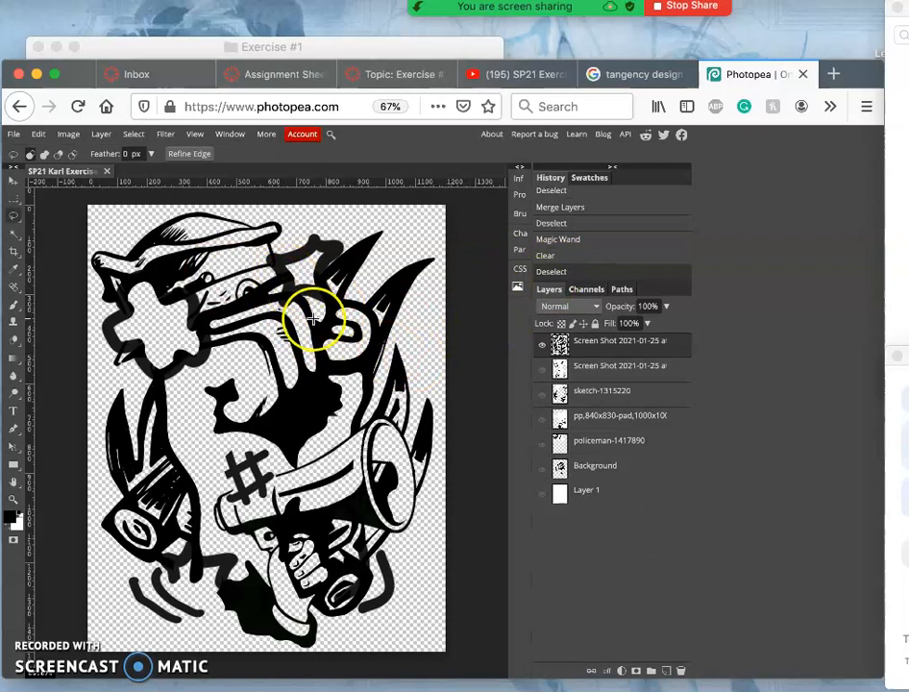
Select the merged layer's transparent areas with the non-contiguous Magic Wand at tolerance 32, and leave only the white Layer 1 shown
left_click(14, 235)
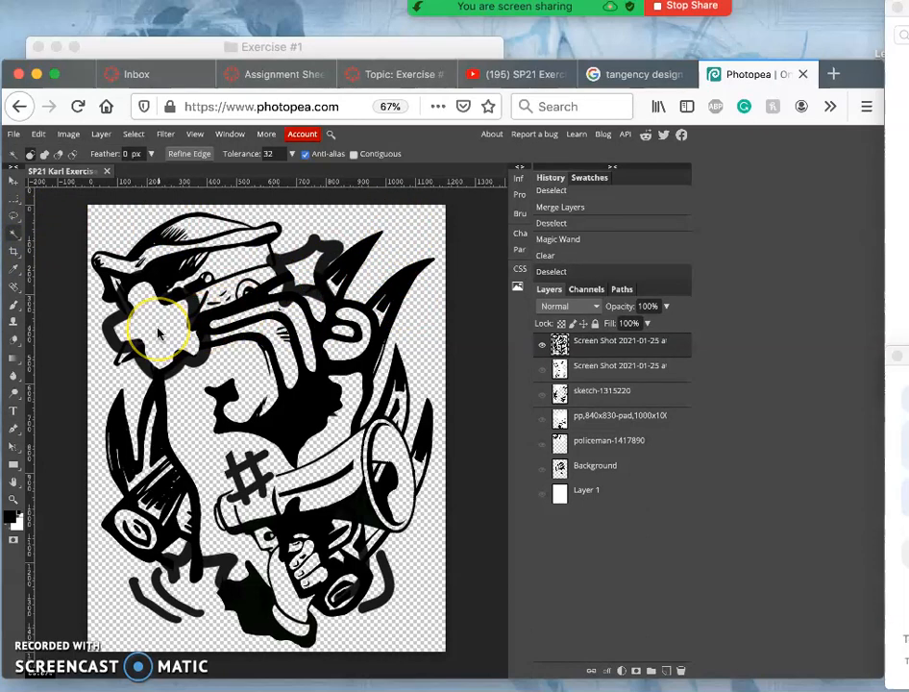
left_click(543, 343)
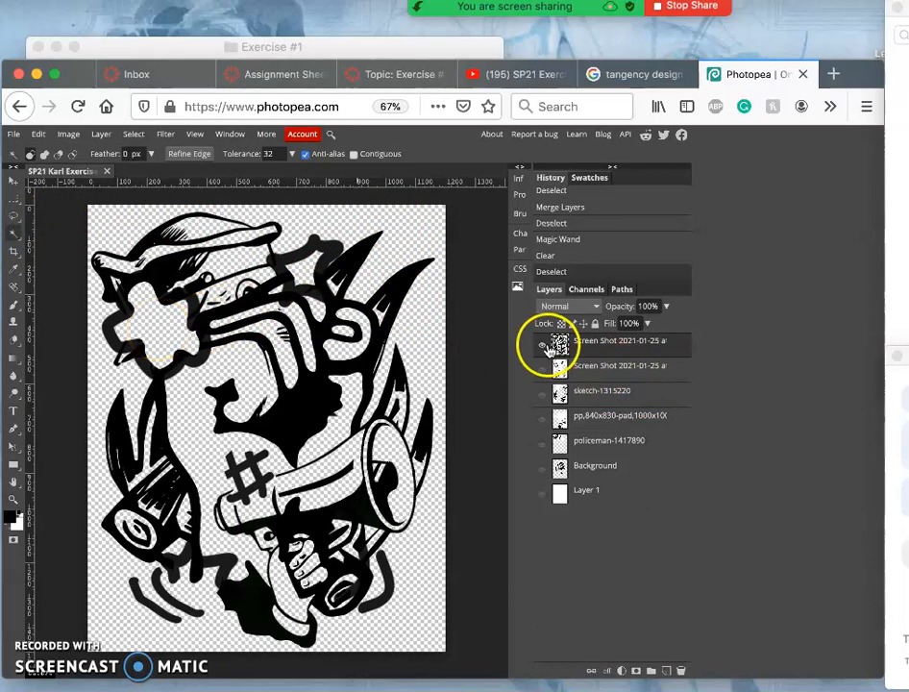
left_click(161, 329)
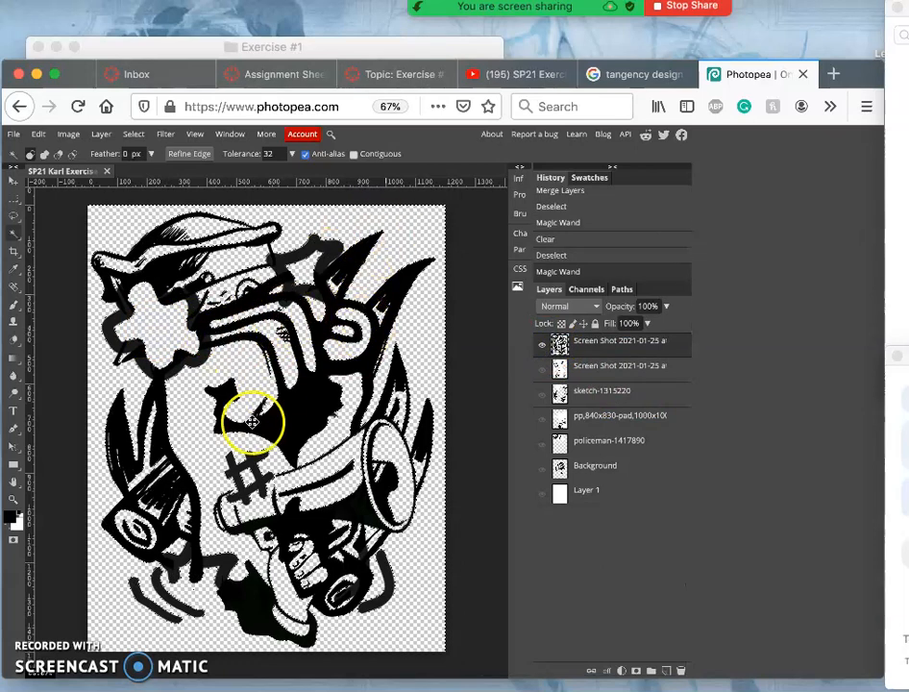
left_click(542, 493)
left_click(540, 346)
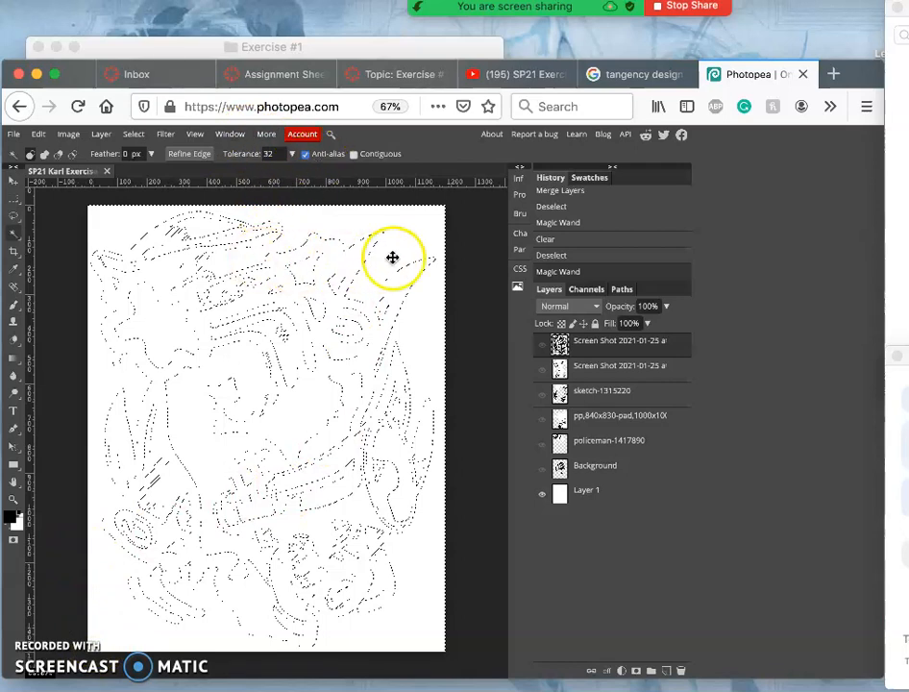
Invert the selection to cover the line art and fill it with Black on the merged layer
left_click(134, 137)
left_click(154, 190)
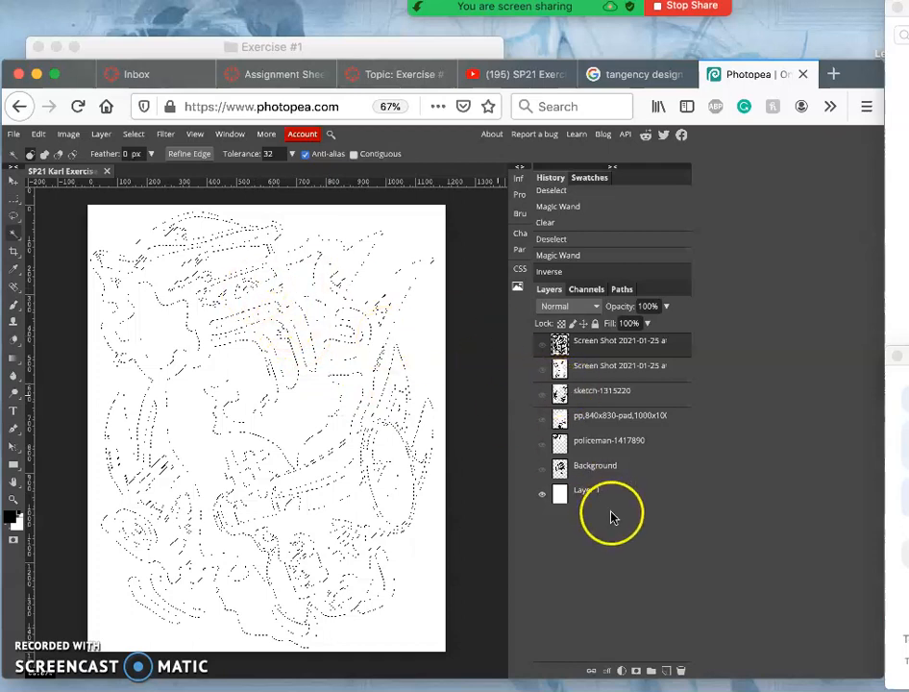
left_click(40, 134)
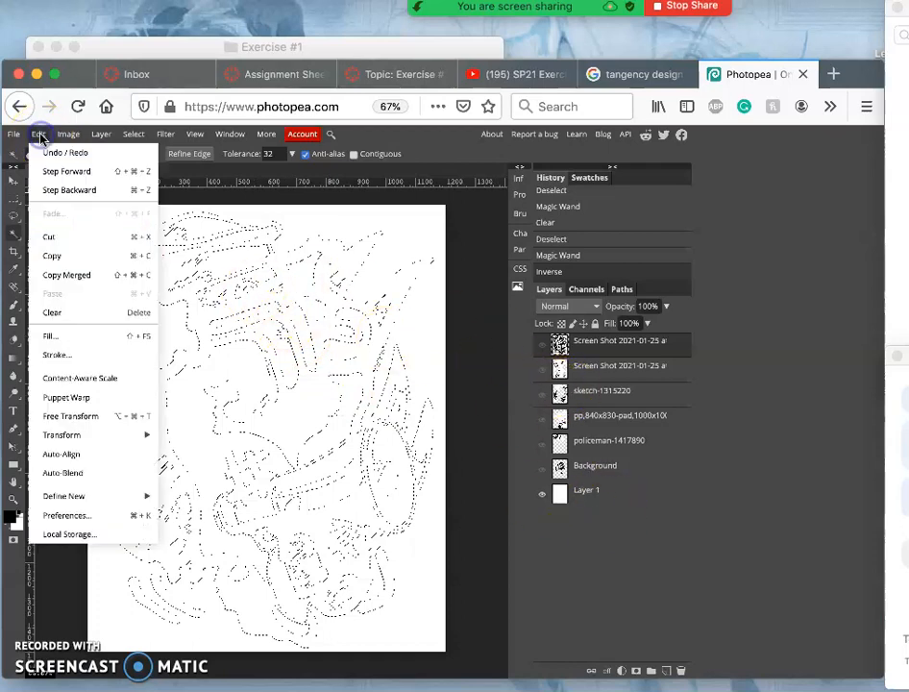
left_click(55, 336)
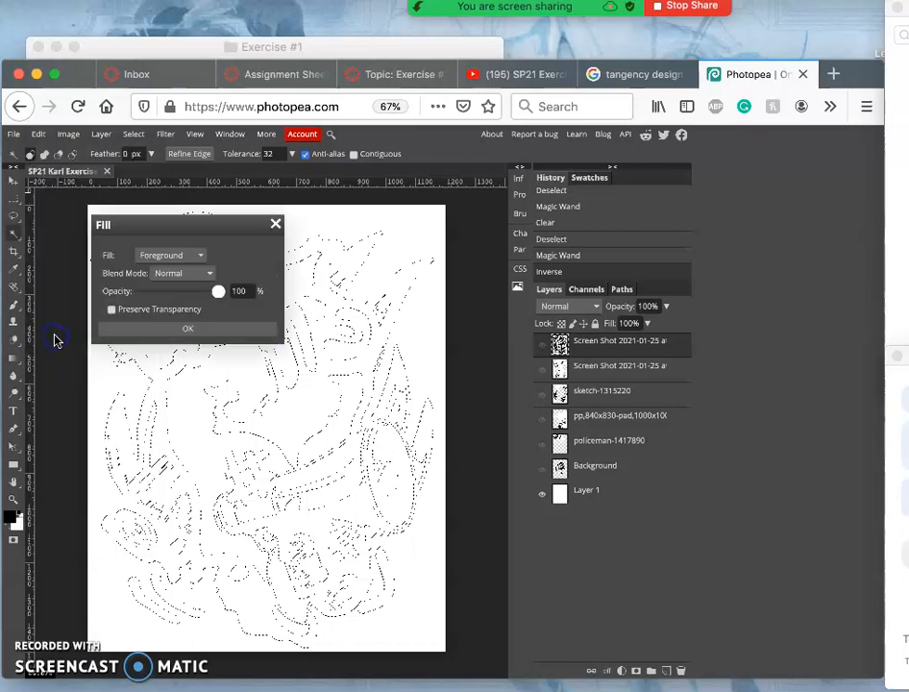
left_click(166, 255)
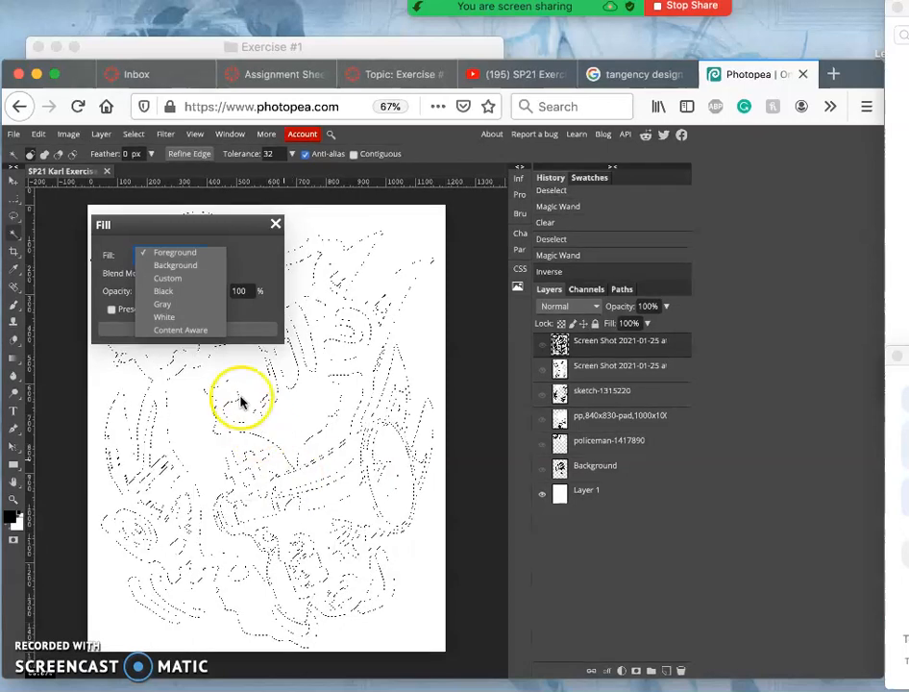
left_click(168, 297)
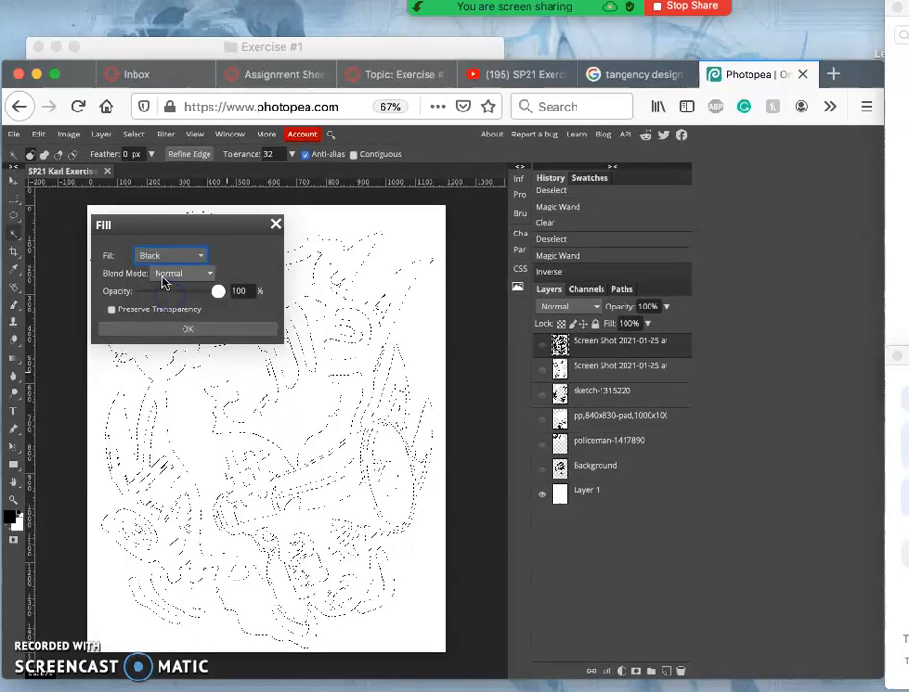
left_click(191, 329)
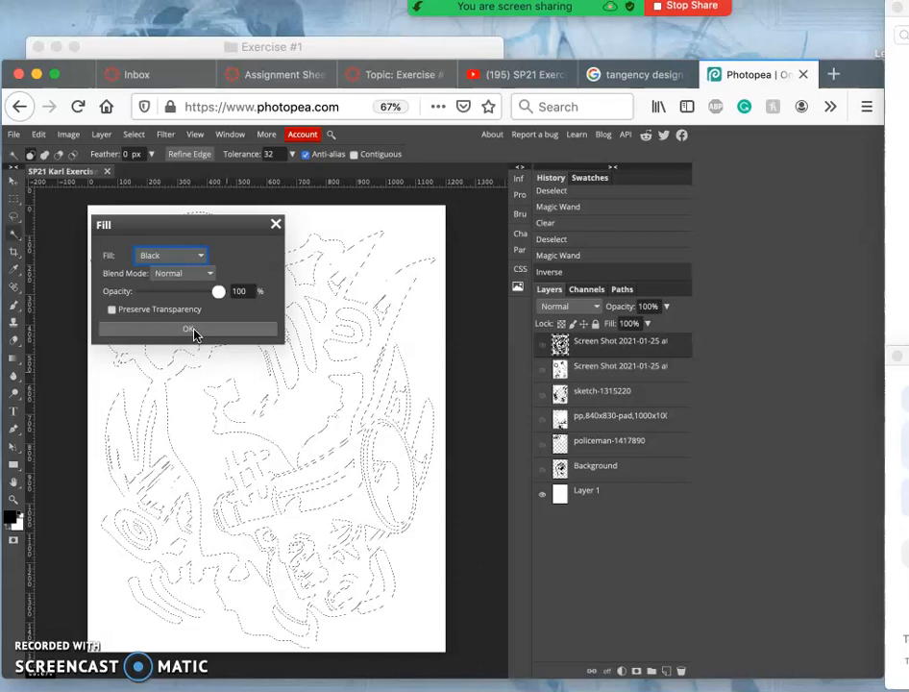
left_click(191, 329)
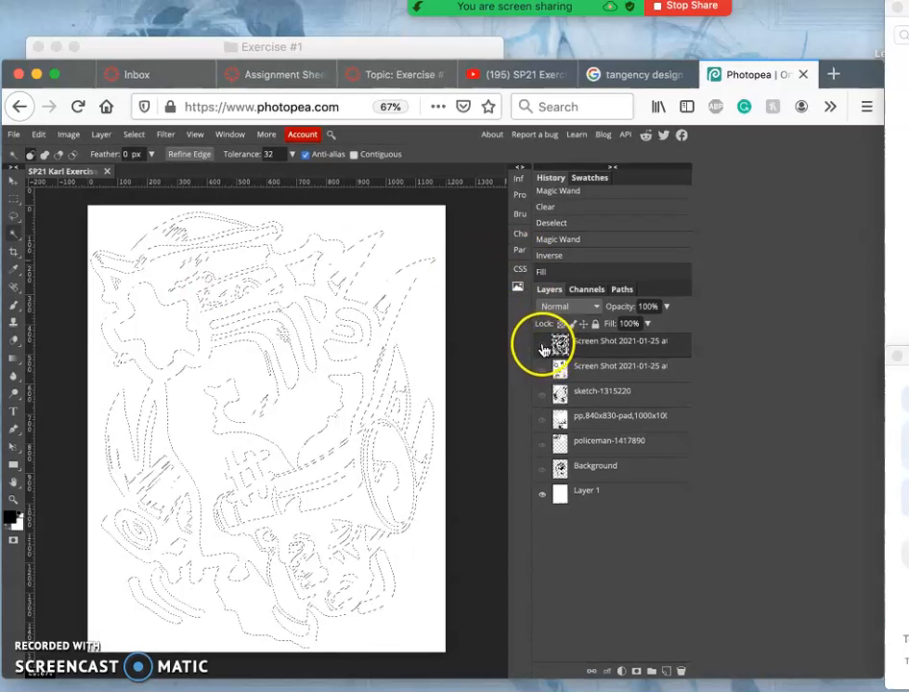
Show the merged line-art layer over white and deselect the filled areas
left_click(541, 348)
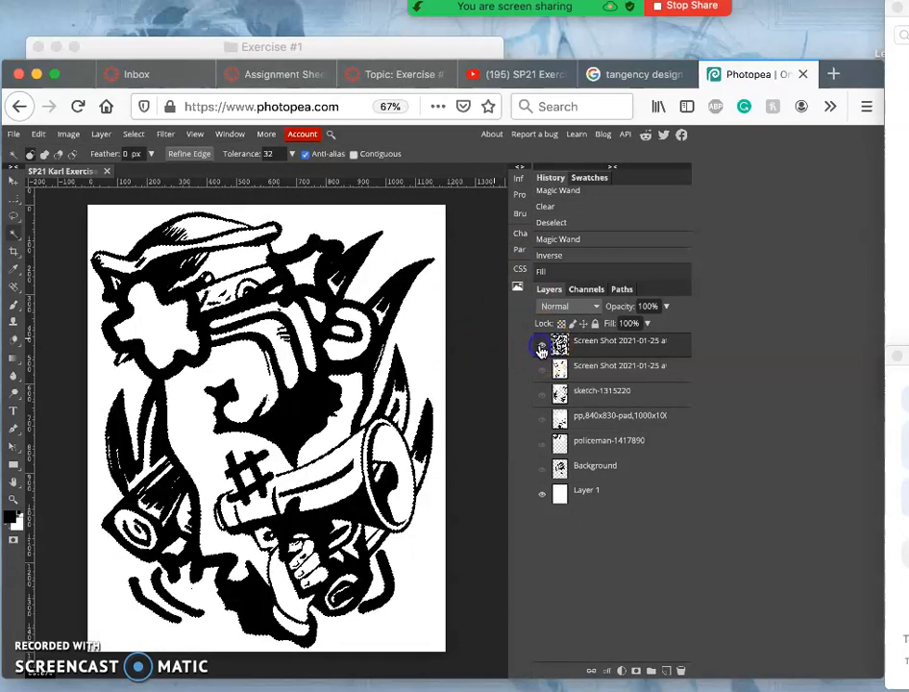
left_click(13, 214)
left_click(314, 470)
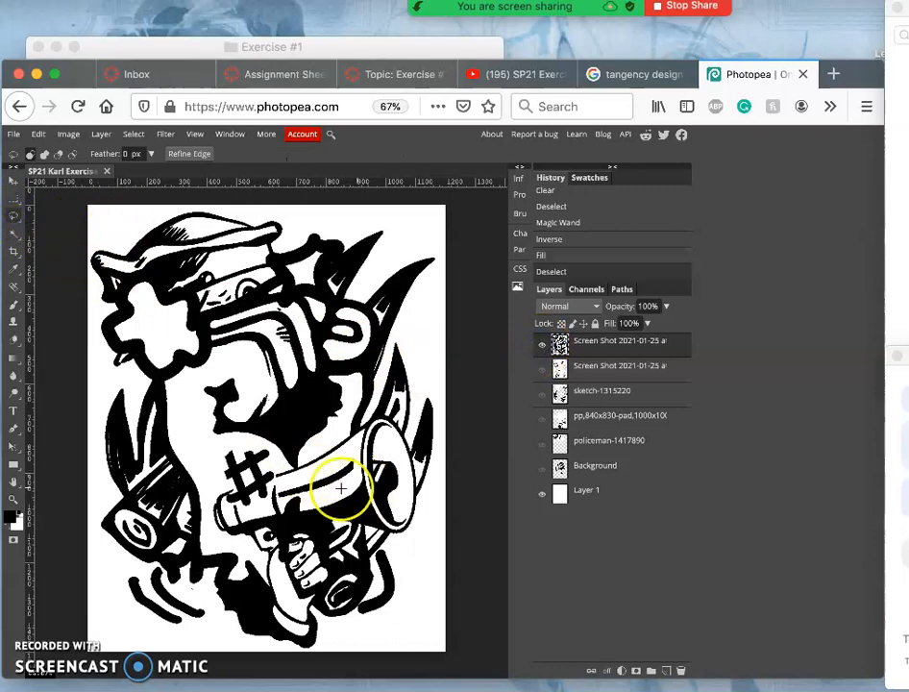
Examine the pixel edges of the black shapes up close around the hat, flower outline and face
scroll(274, 452, "up", 6)
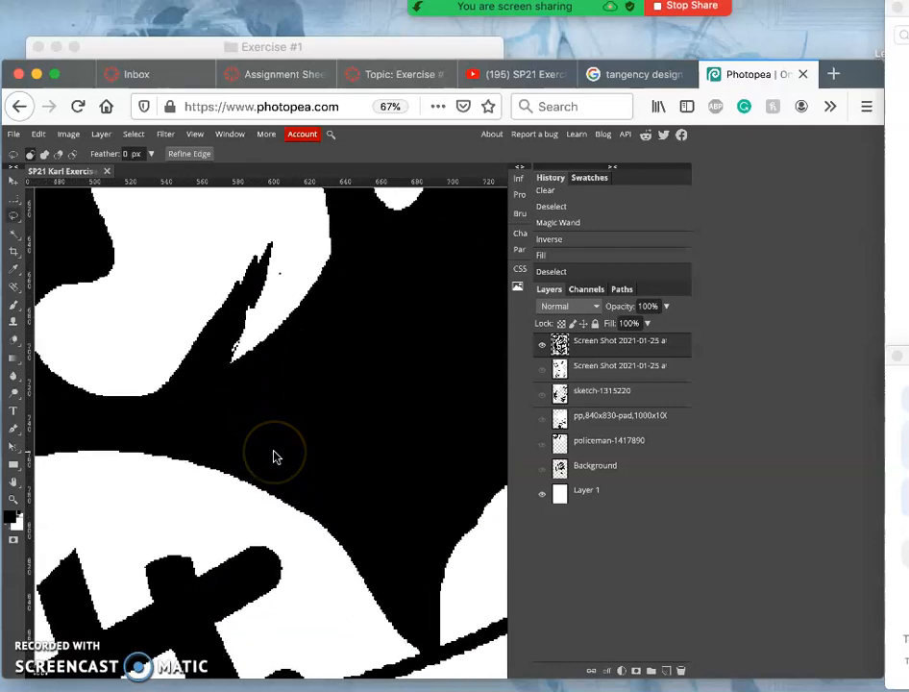
scroll(211, 393, "up", 10)
scroll(211, 393, "left", 8)
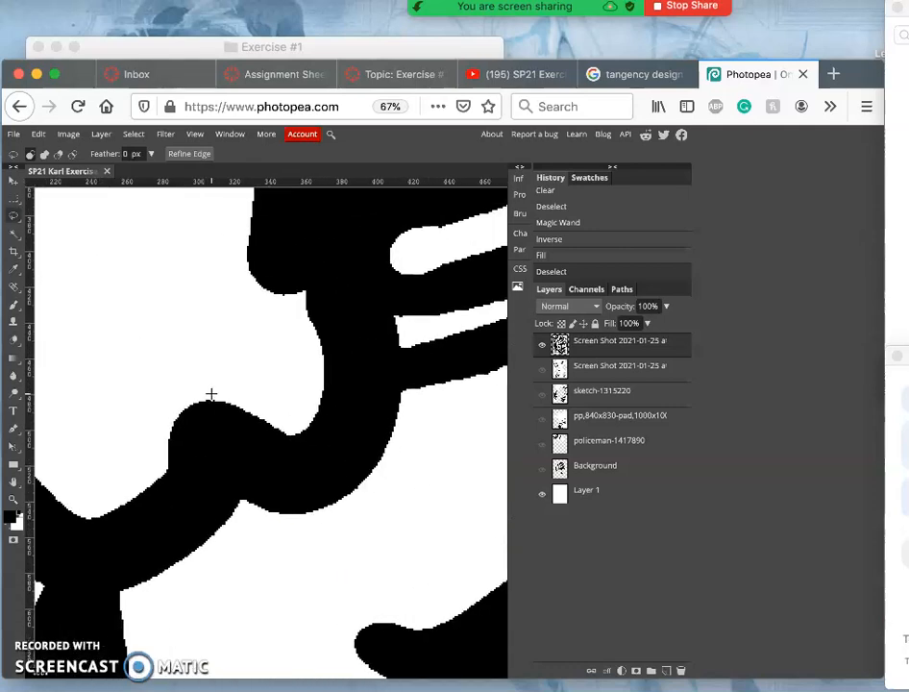
scroll(211, 393, "up", 10)
scroll(211, 393, "left", 6)
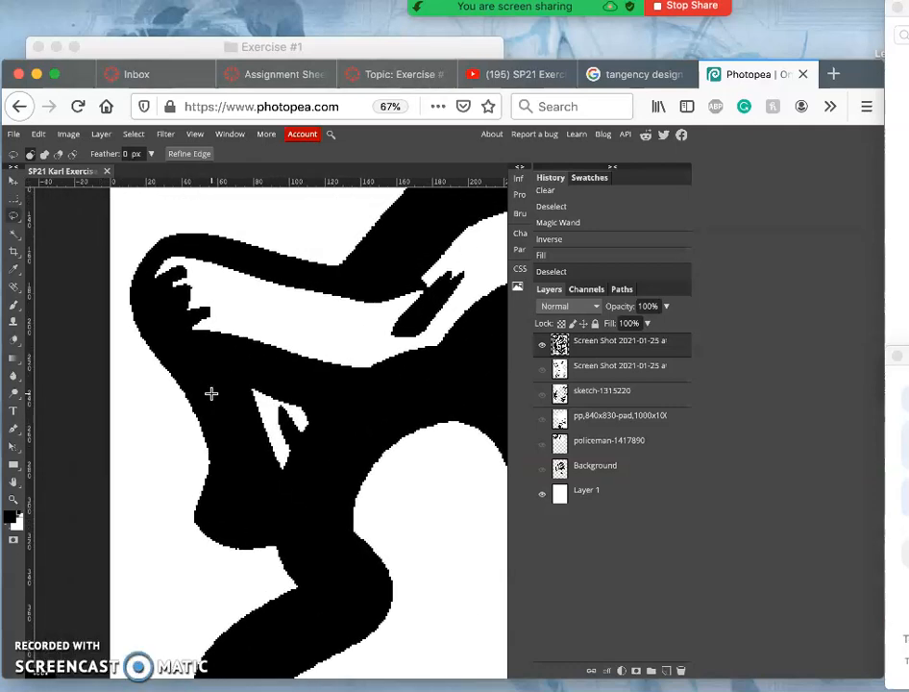
scroll(211, 393, "right", 2)
left_click(352, 338)
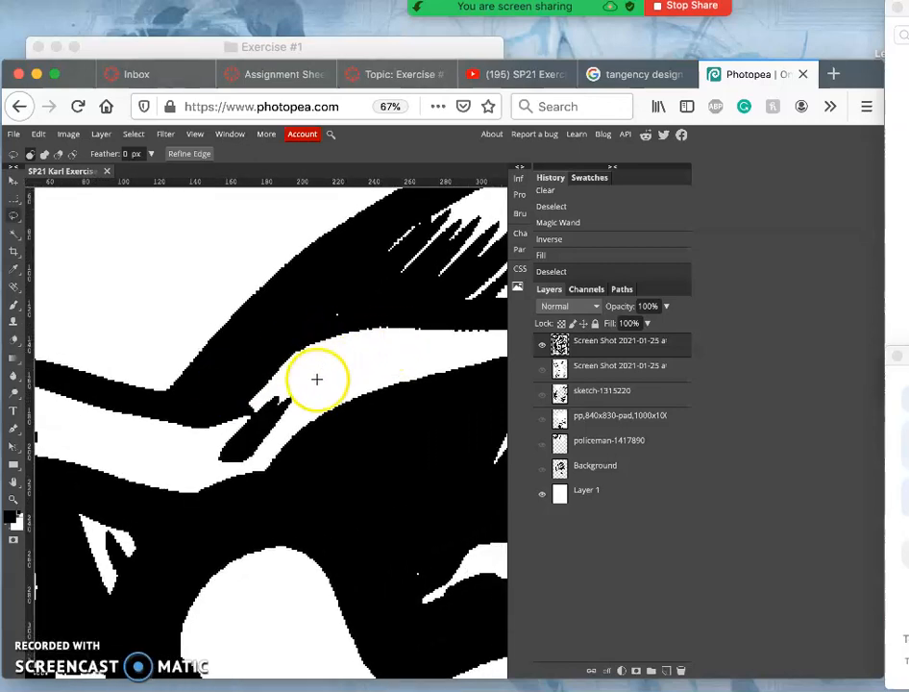
scroll(305, 402, "up", 8)
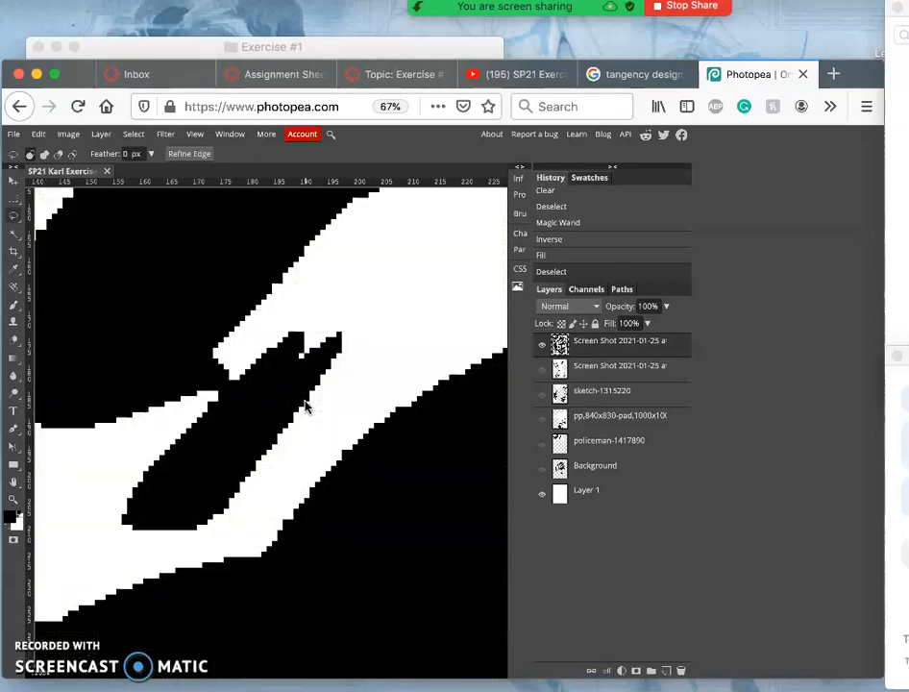
scroll(342, 391, "down", 10)
scroll(342, 391, "right", 2)
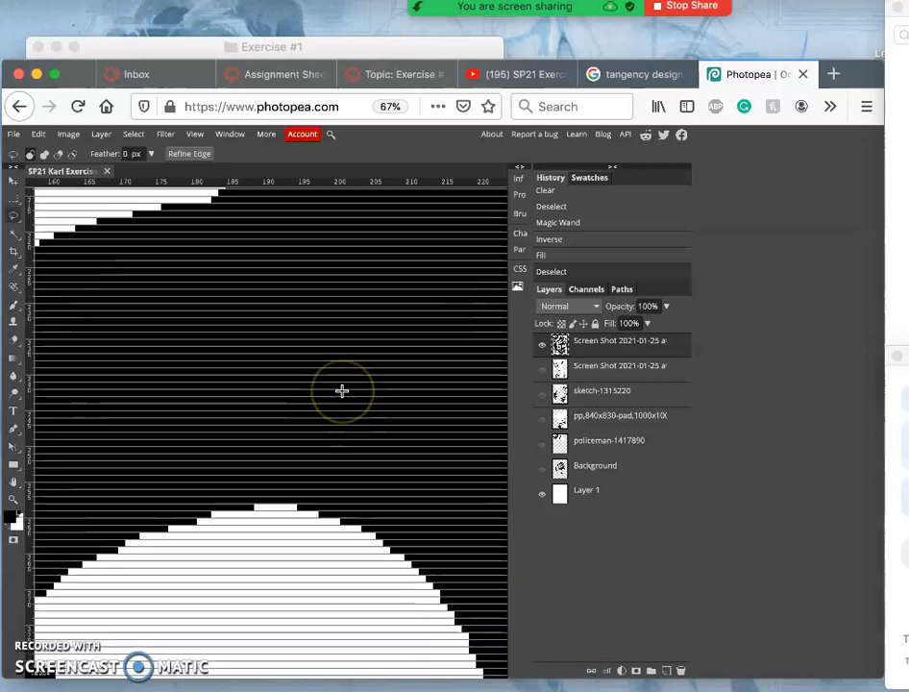
scroll(342, 391, "down", 2)
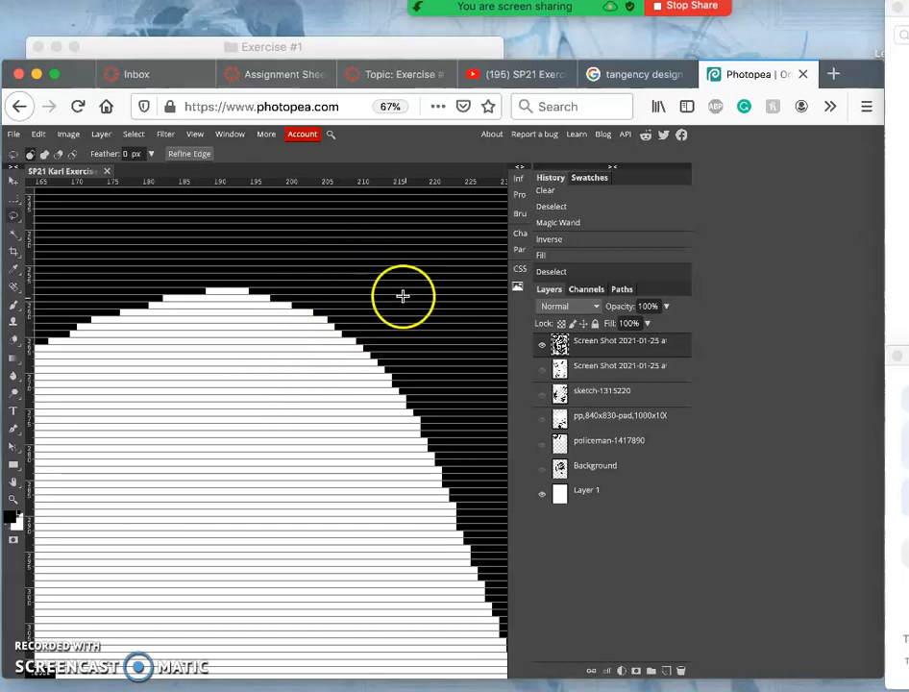
scroll(349, 370, "down", 5)
scroll(349, 370, "right", 5)
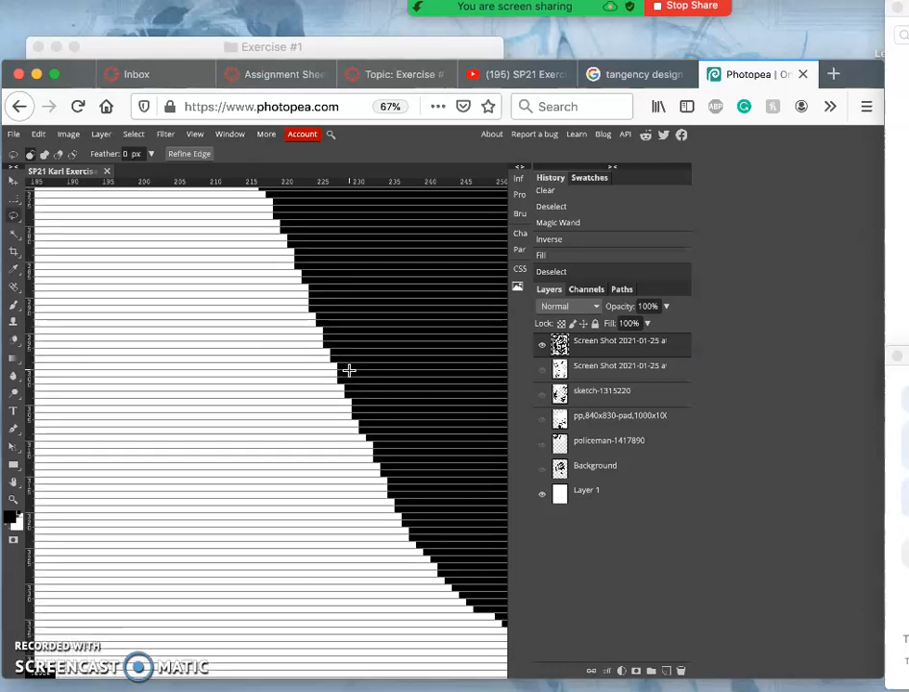
scroll(349, 370, "right", 9)
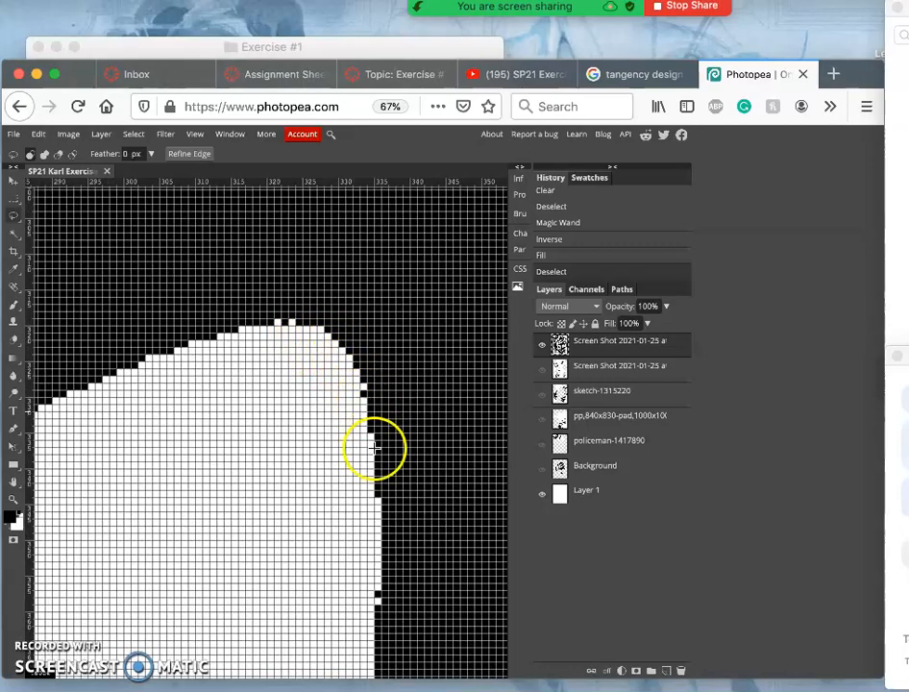
scroll(369, 497, "down", 10)
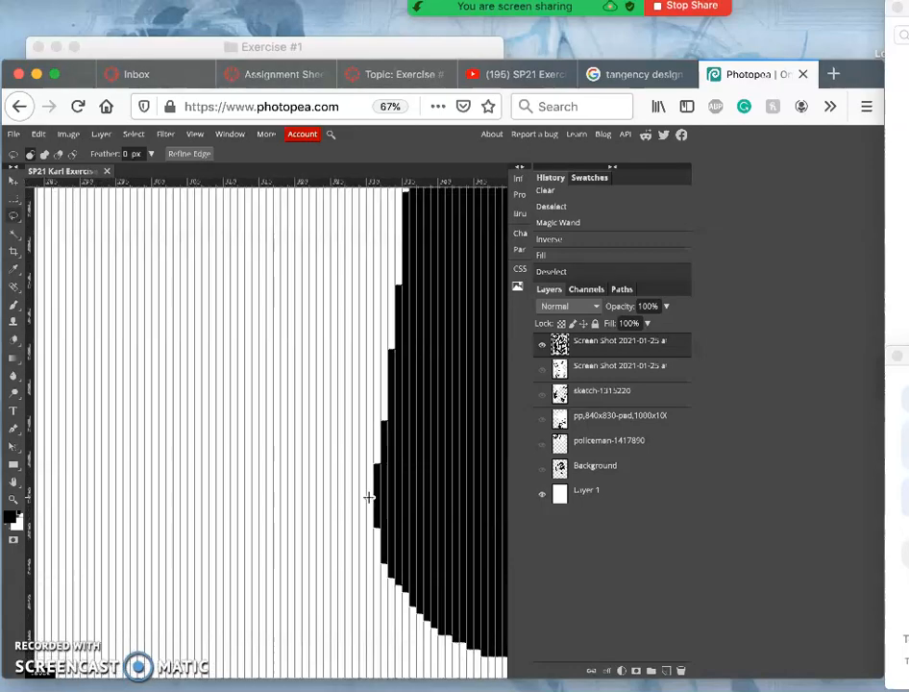
scroll(406, 624, "down", 5)
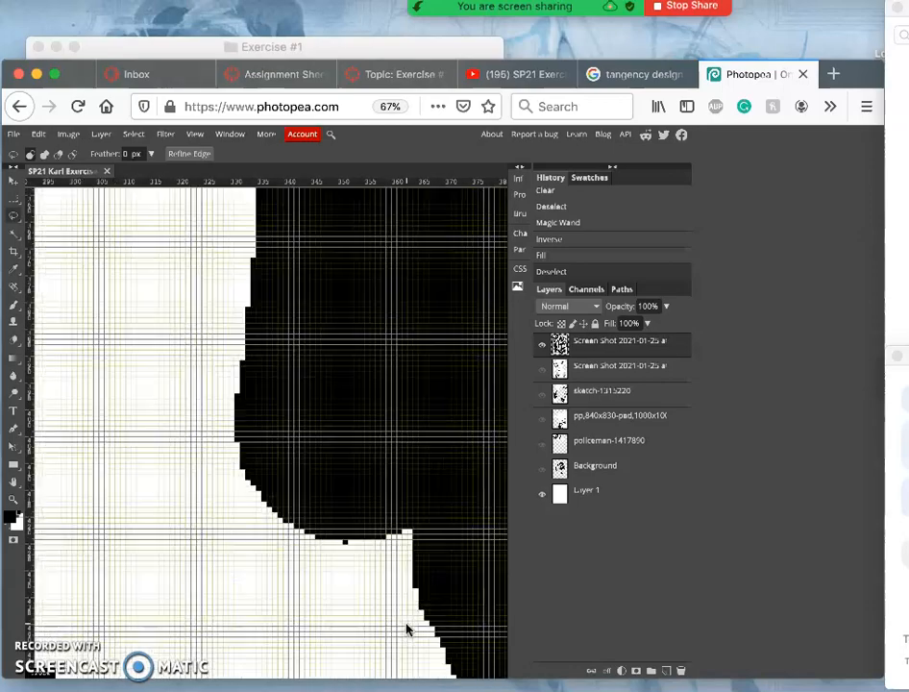
scroll(406, 629, "down", 10)
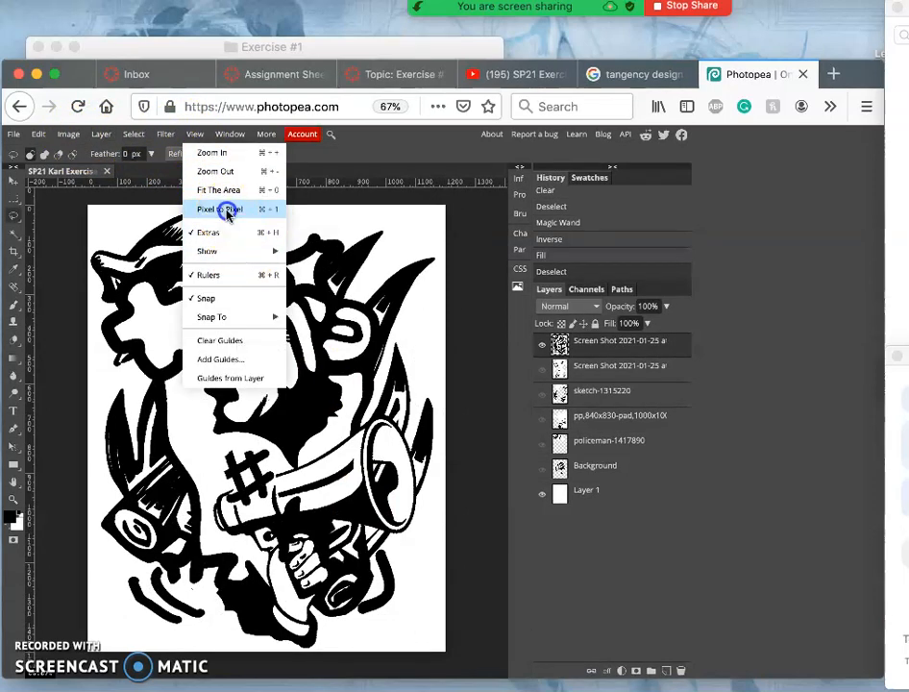
View the artwork at Pixel to Pixel size and examine the line art from the hat down to the megaphone
left_click(226, 210)
scroll(303, 381, "up", 5)
scroll(303, 382, "left", 5)
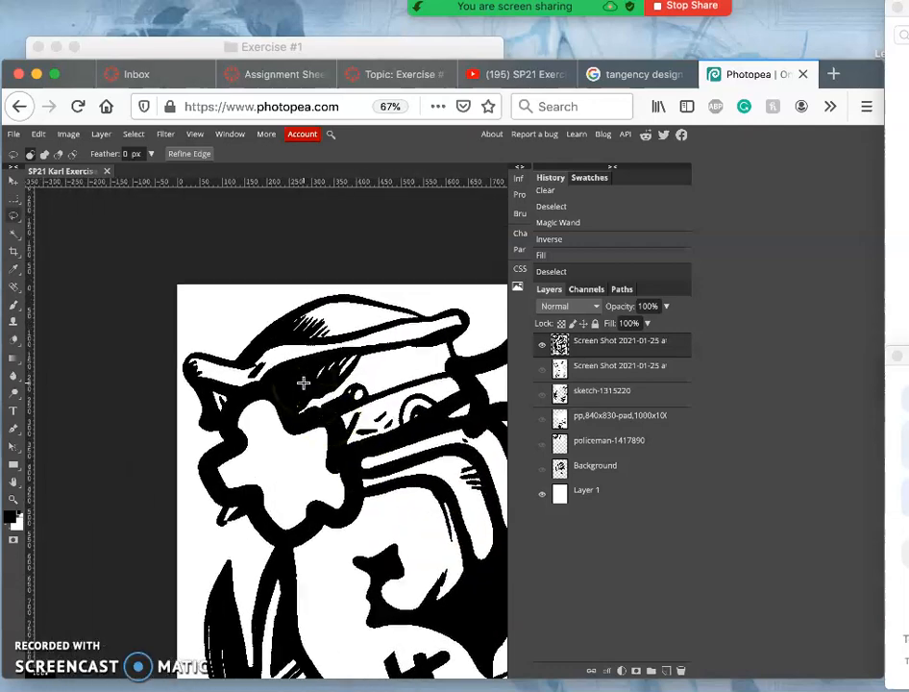
scroll(303, 381, "down", 2)
scroll(302, 381, "right", 1)
scroll(321, 443, "down", 6)
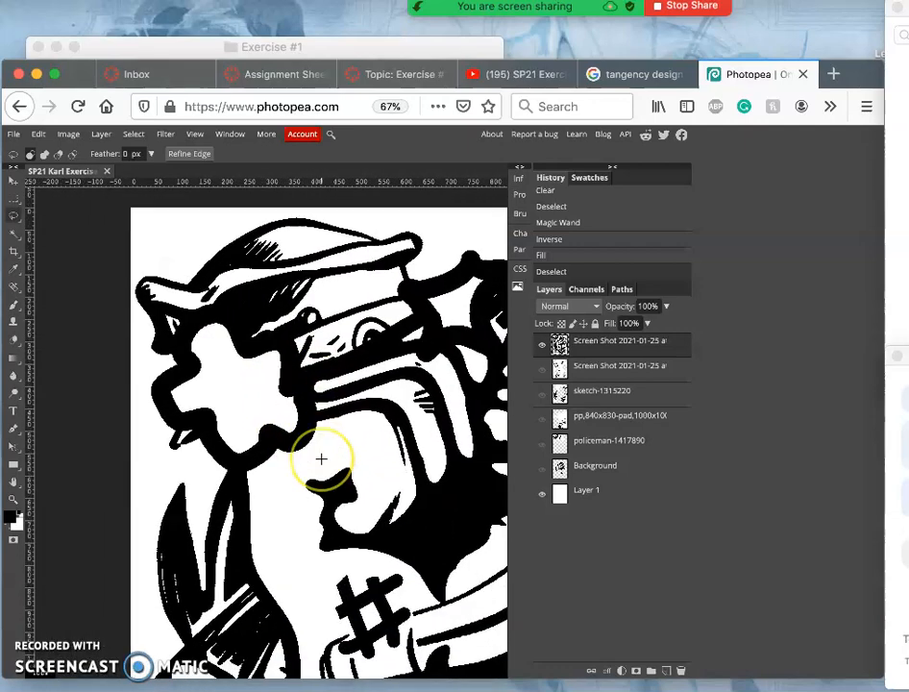
scroll(320, 444, "right", 4)
scroll(321, 459, "up", 5)
scroll(321, 460, "right", 2)
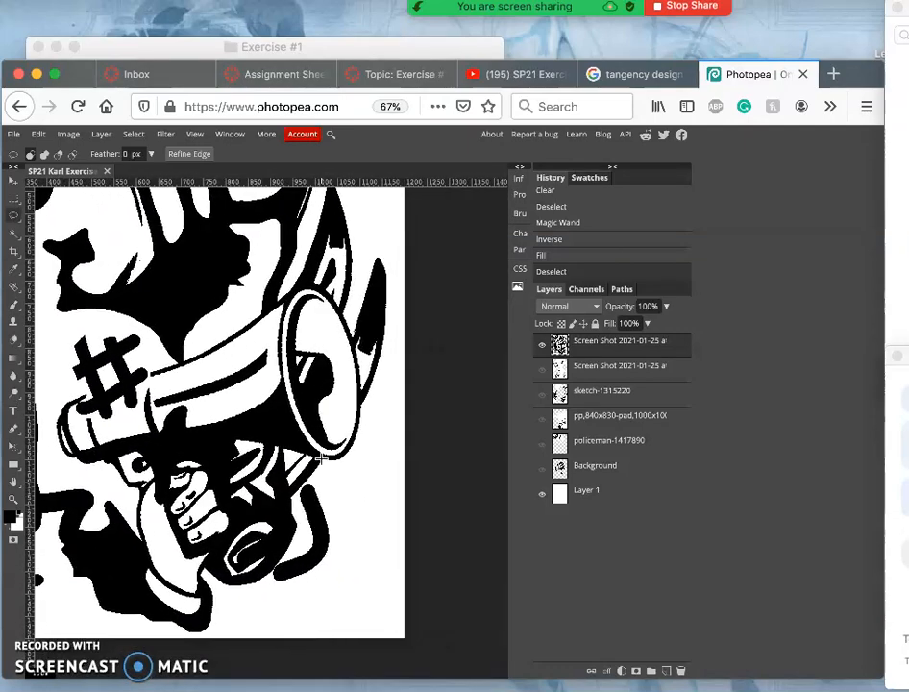
Examine the black line art across the whole figure, from the hat and face to the megaphone and gripping hand
scroll(321, 460, "up", 5)
scroll(321, 460, "left", 4)
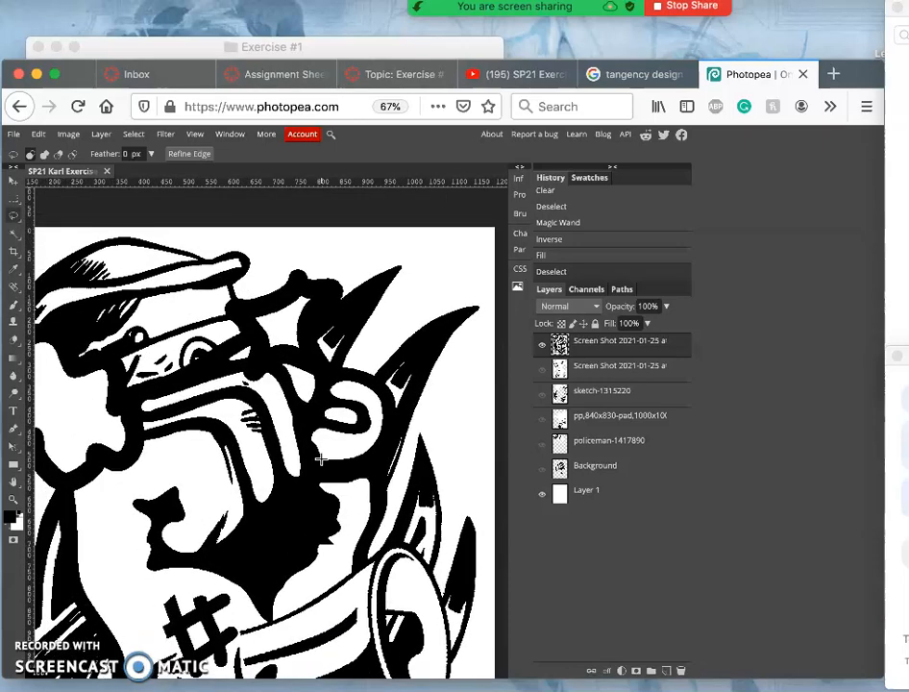
scroll(303, 384, "down", 6)
scroll(304, 384, "left", 1)
left_click(199, 339)
scroll(258, 419, "down", 5)
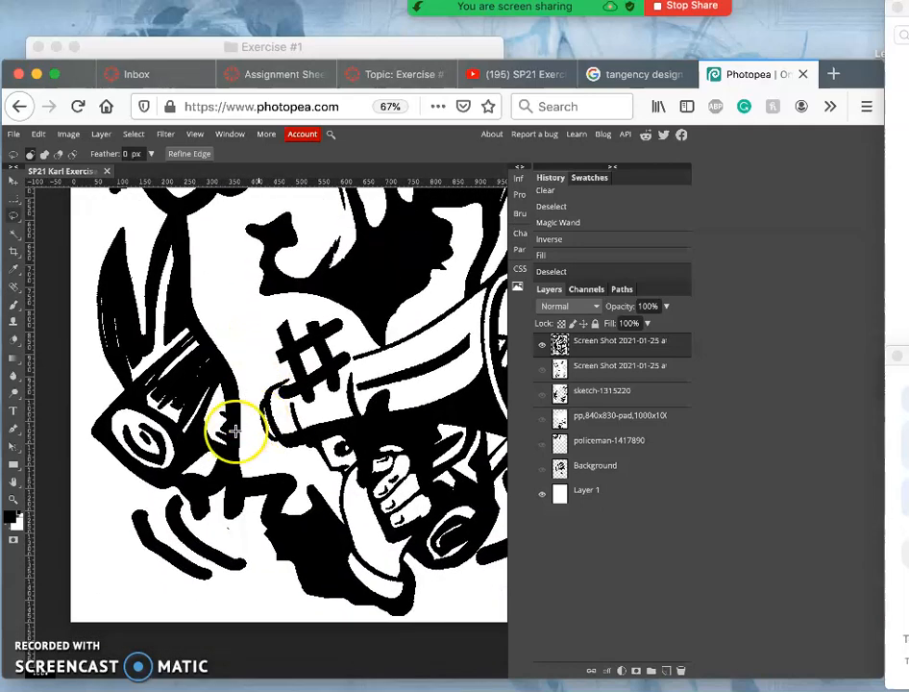
scroll(319, 481, "right", 3)
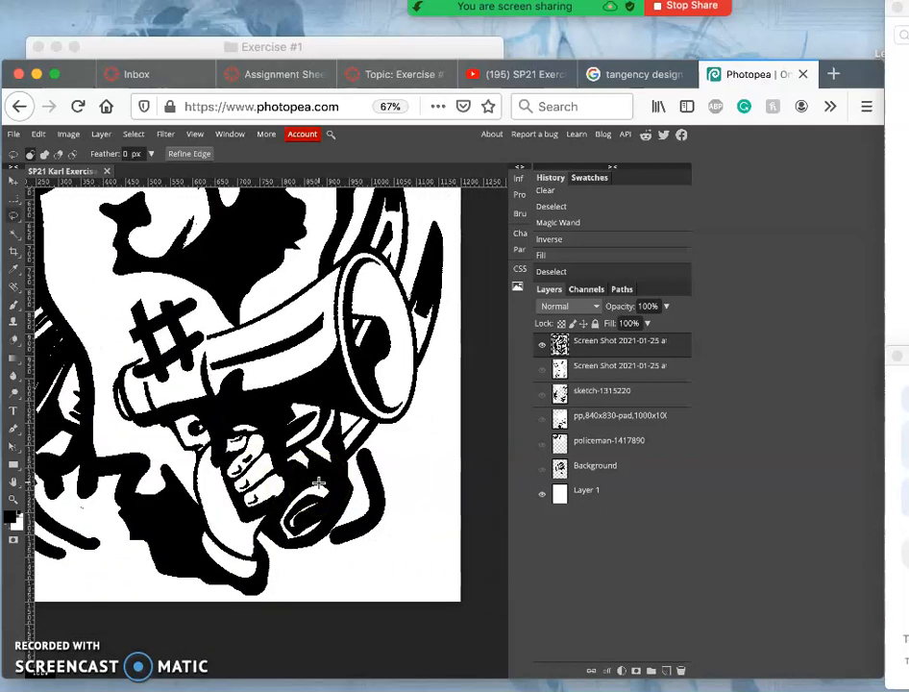
scroll(259, 320, "up", 6)
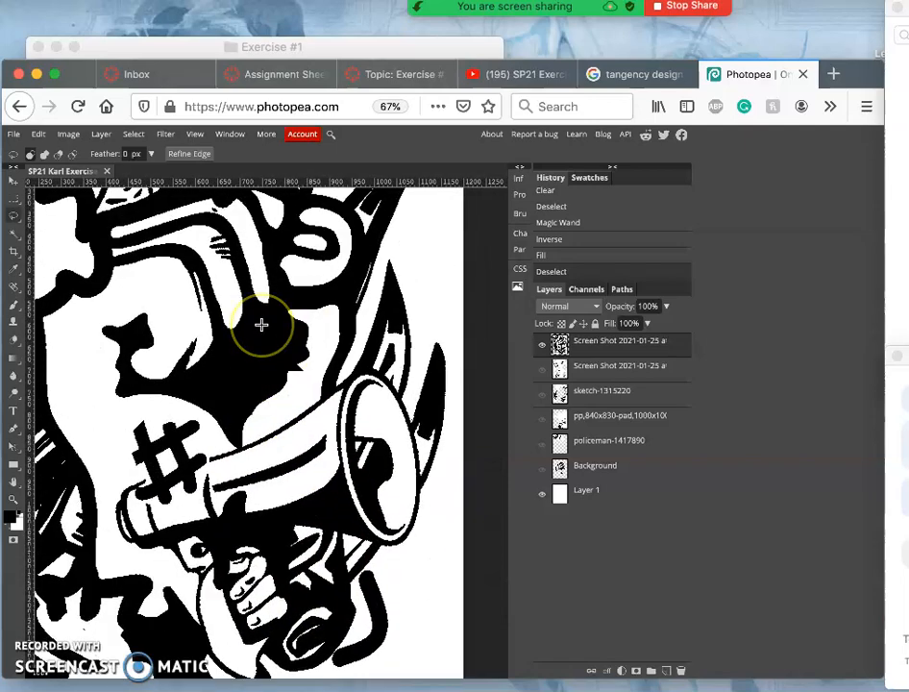
scroll(260, 325, "up", 4)
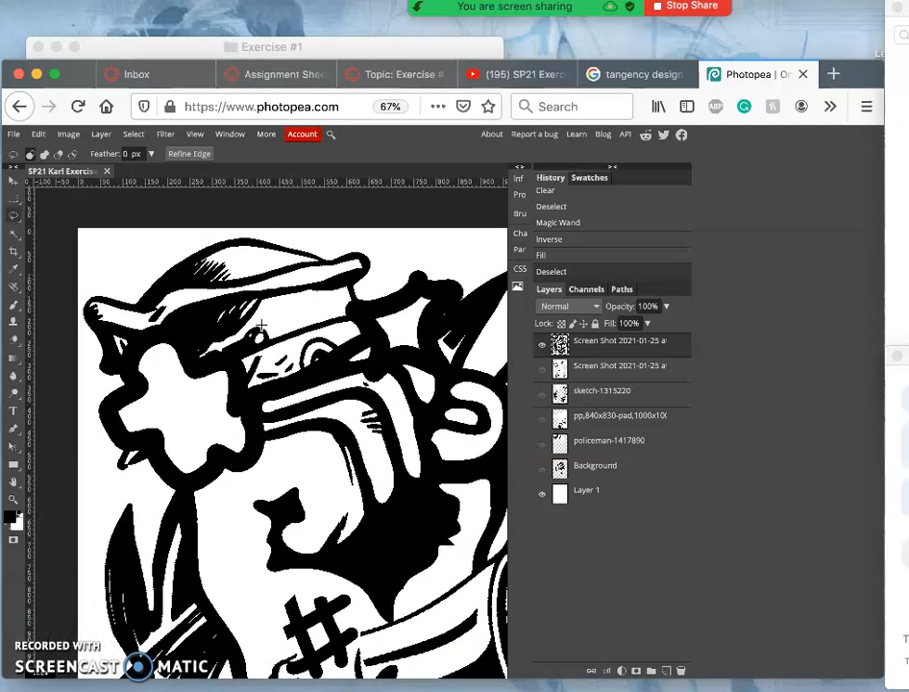
Revert the document history to the last Magic Wand selection, undoing the deselection, black fill and inversion
scroll(262, 327, "up", 3)
scroll(261, 329, "up", 6)
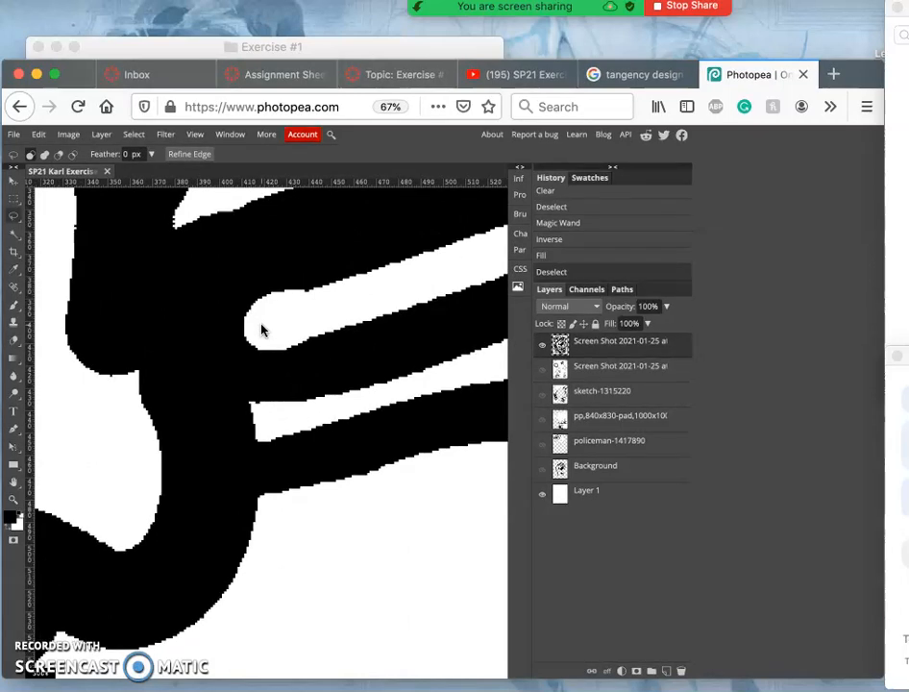
key("super+z")
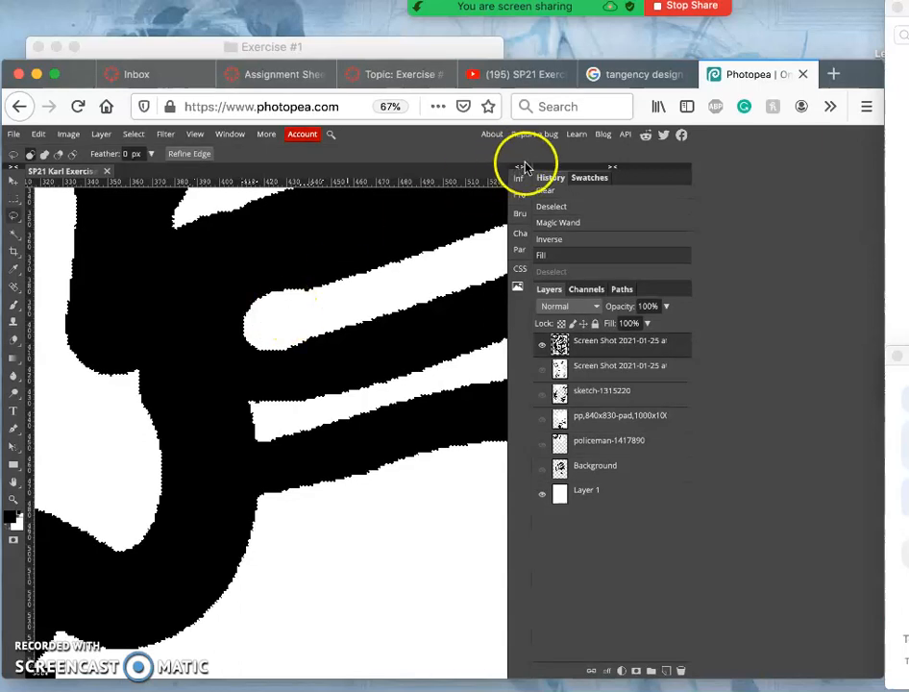
left_click(568, 245)
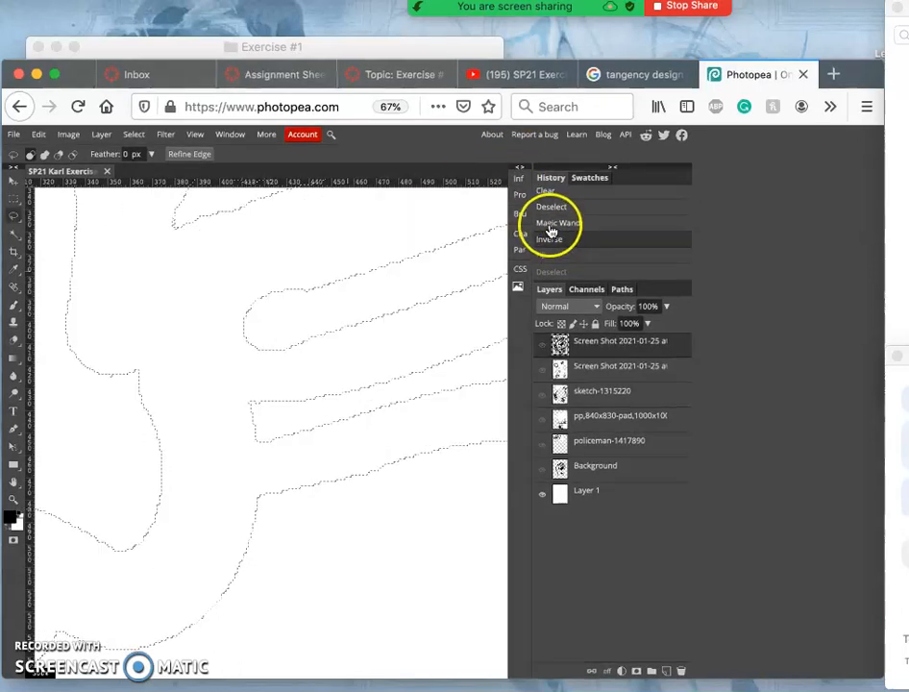
left_click(550, 227)
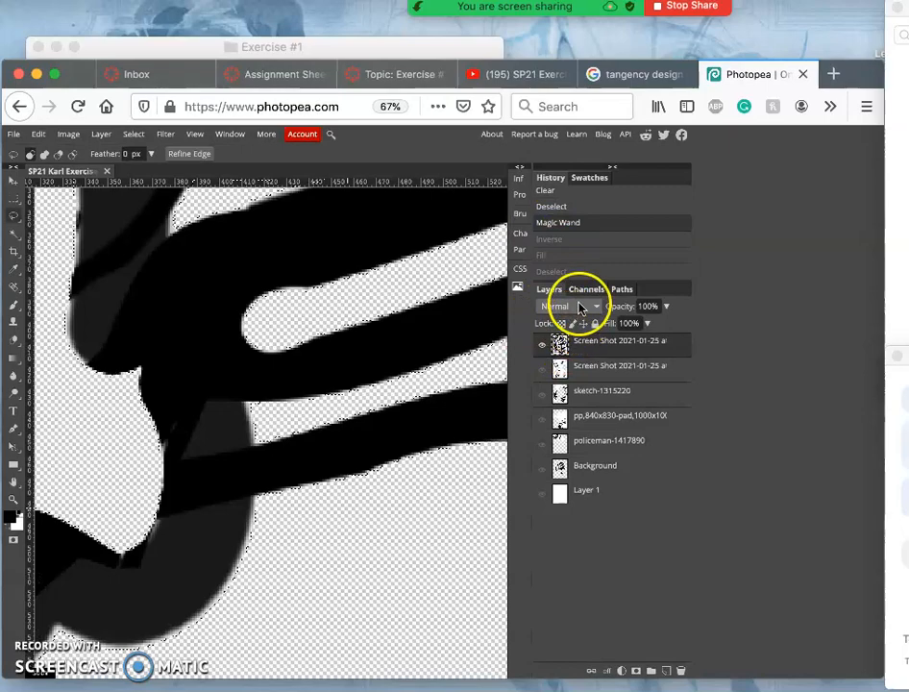
Examine the grey and black overlaps in the restored line art, up close around the mouth, hashtag and flower outline
scroll(374, 416, "down", 10)
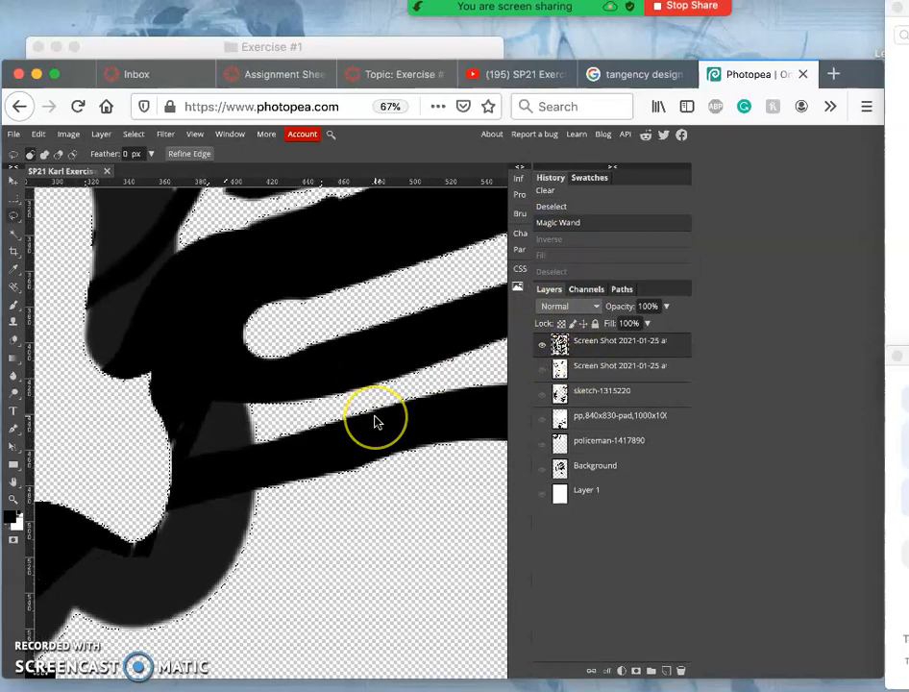
scroll(377, 418, "down", 1)
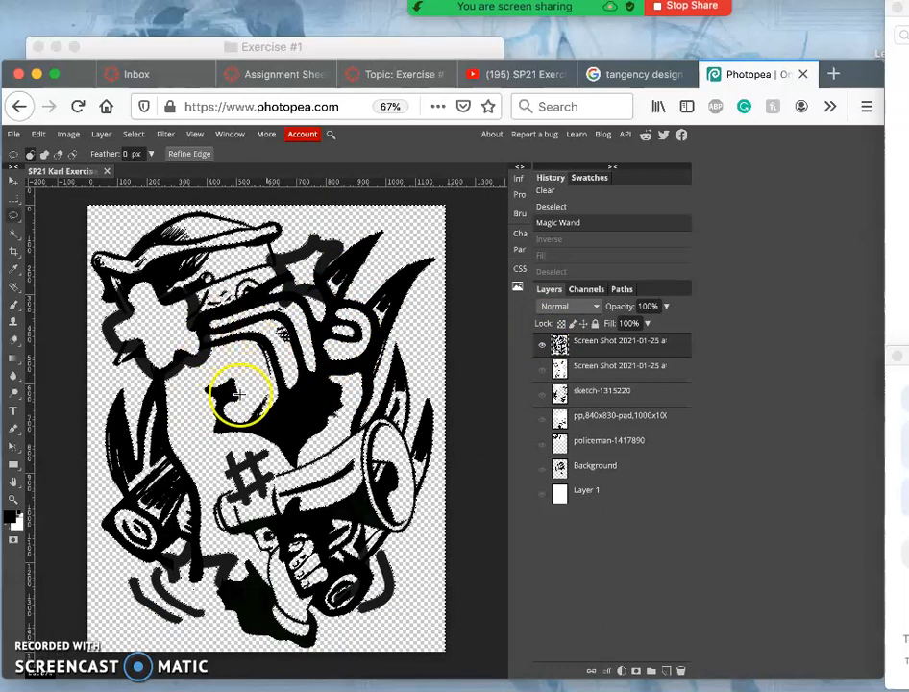
scroll(240, 399, "up", 8)
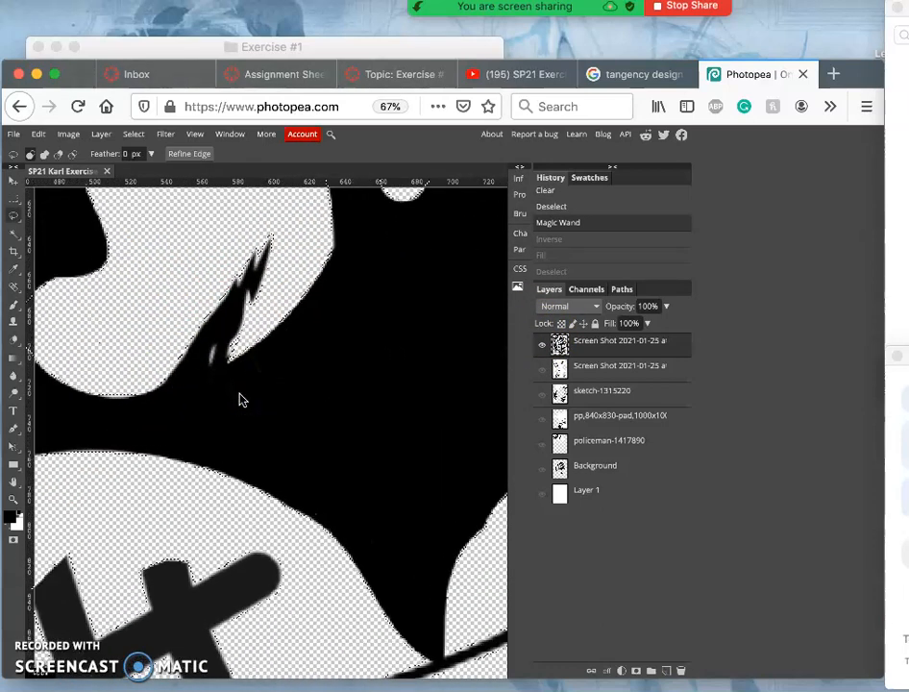
scroll(240, 399, "up", 5)
scroll(240, 399, "left", 5)
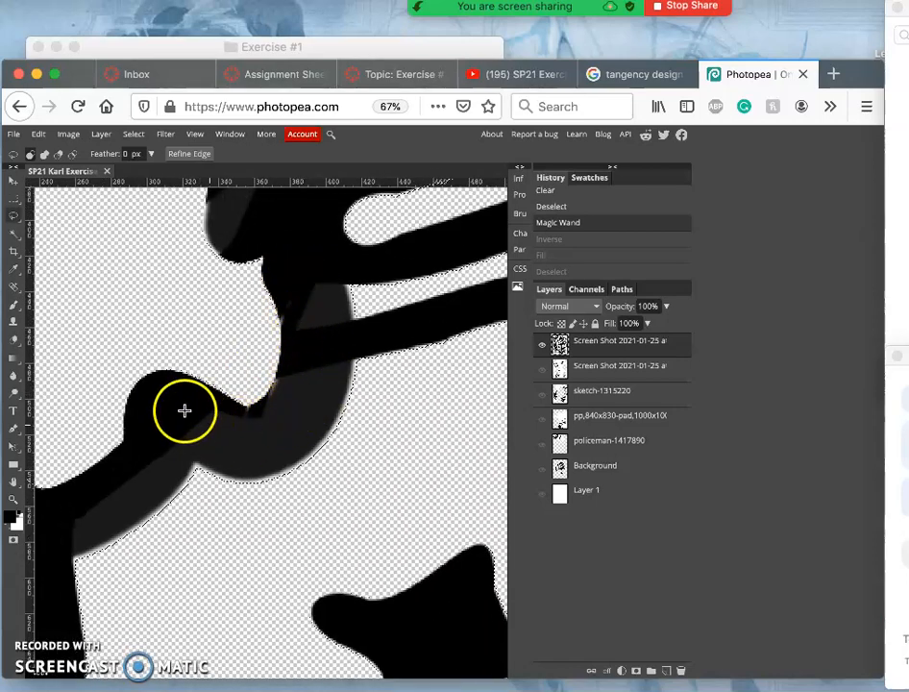
scroll(212, 421, "down", 4)
scroll(211, 421, "left", 4)
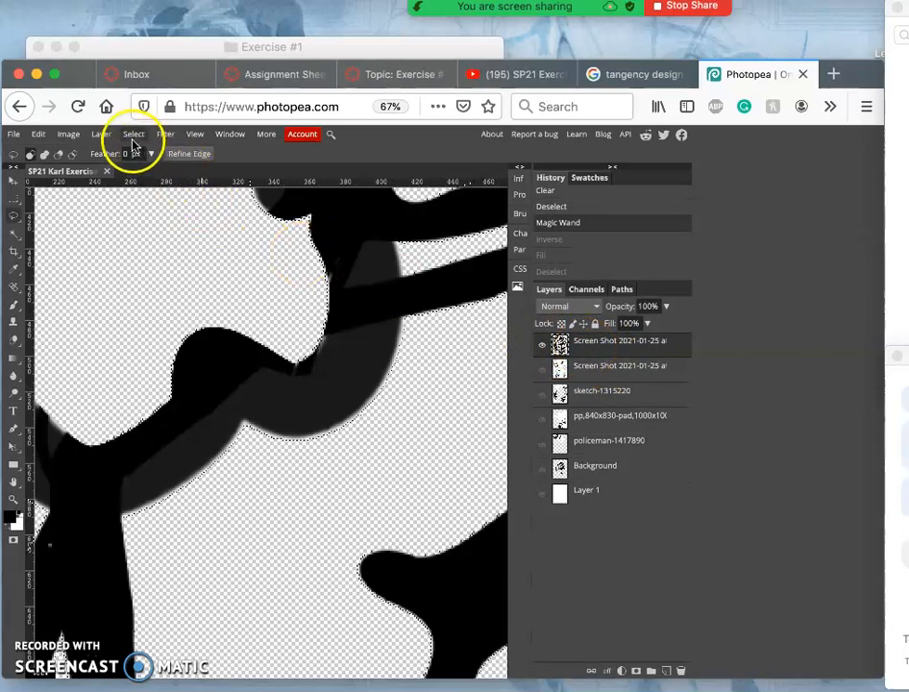
Duplicate the merged line-art layer and set the copy's blend mode to Multiply
left_click(100, 134)
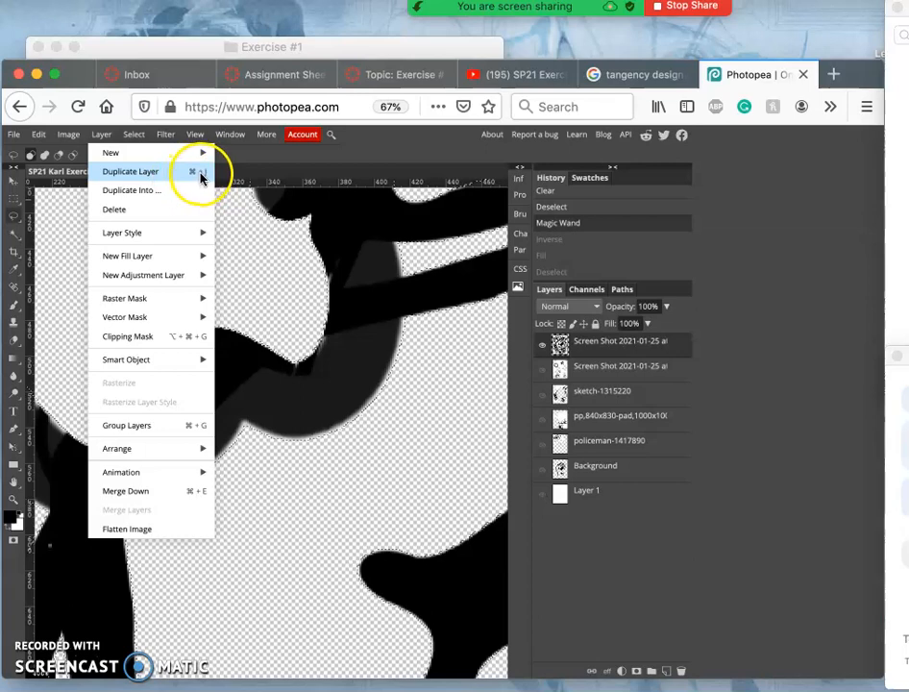
left_click(141, 180)
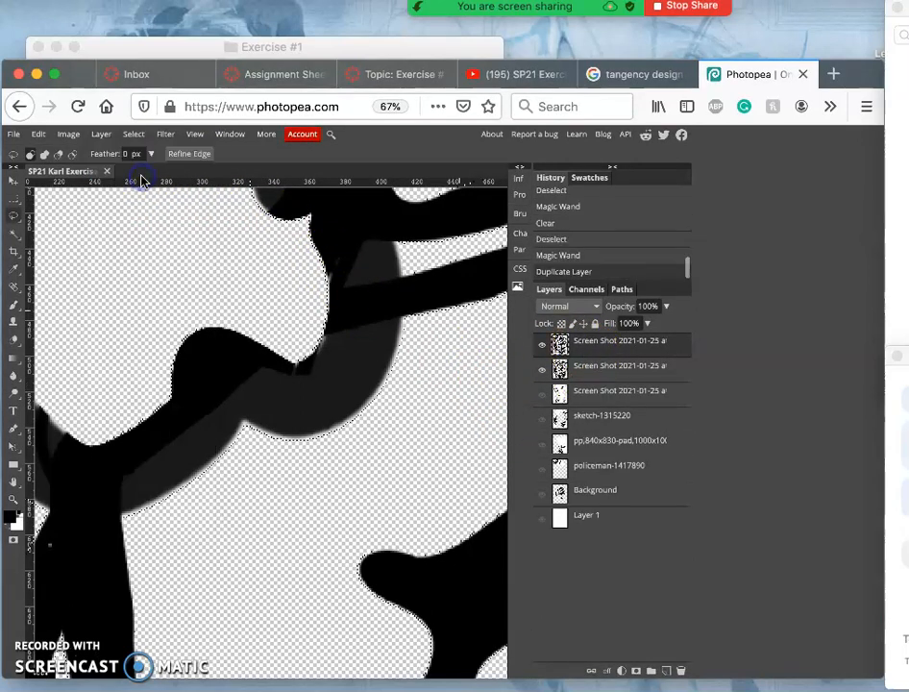
left_click(542, 369)
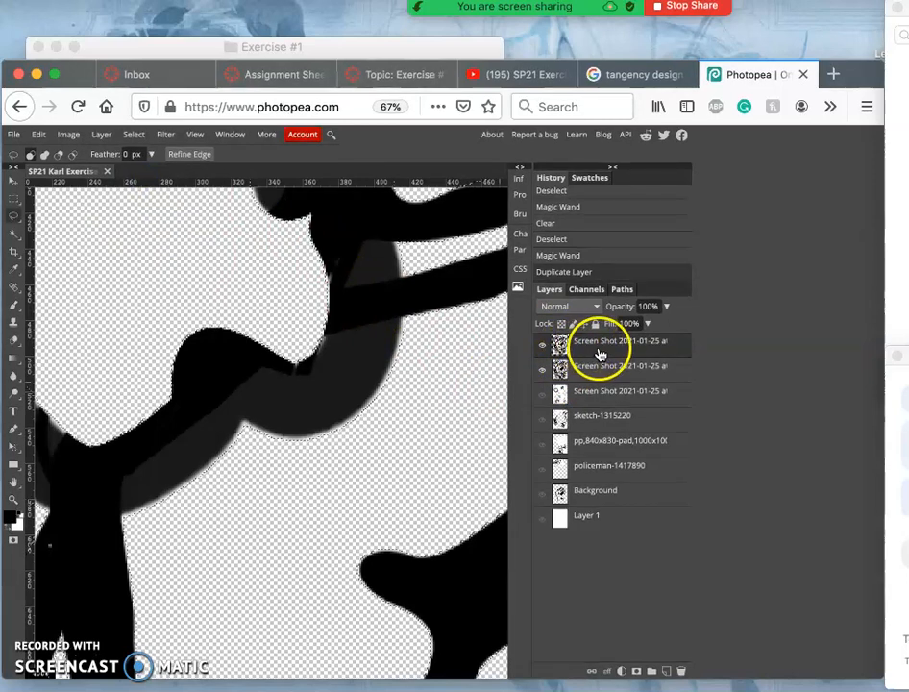
double_click(590, 356)
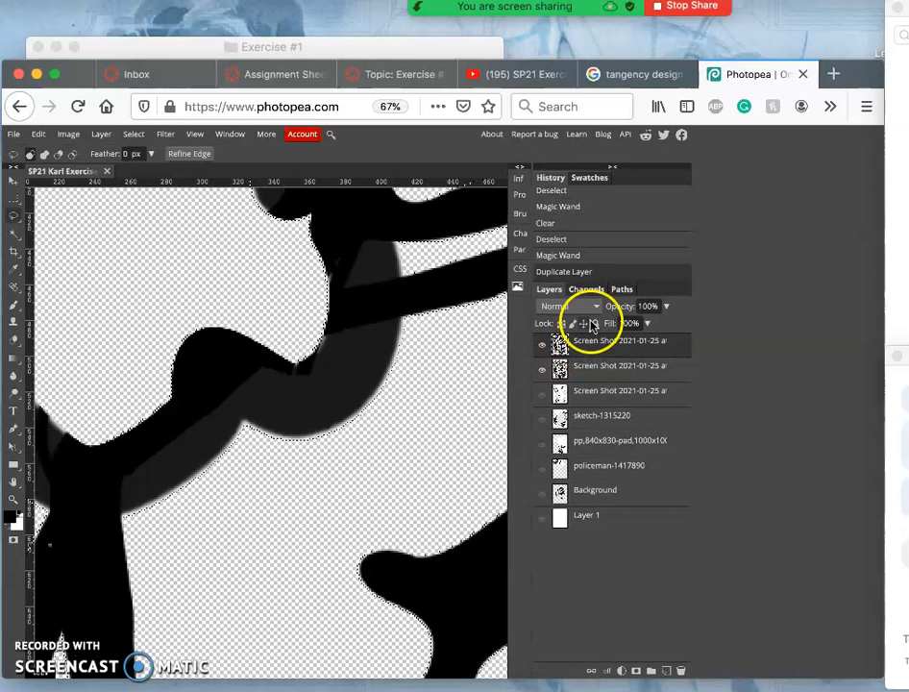
left_click(596, 306)
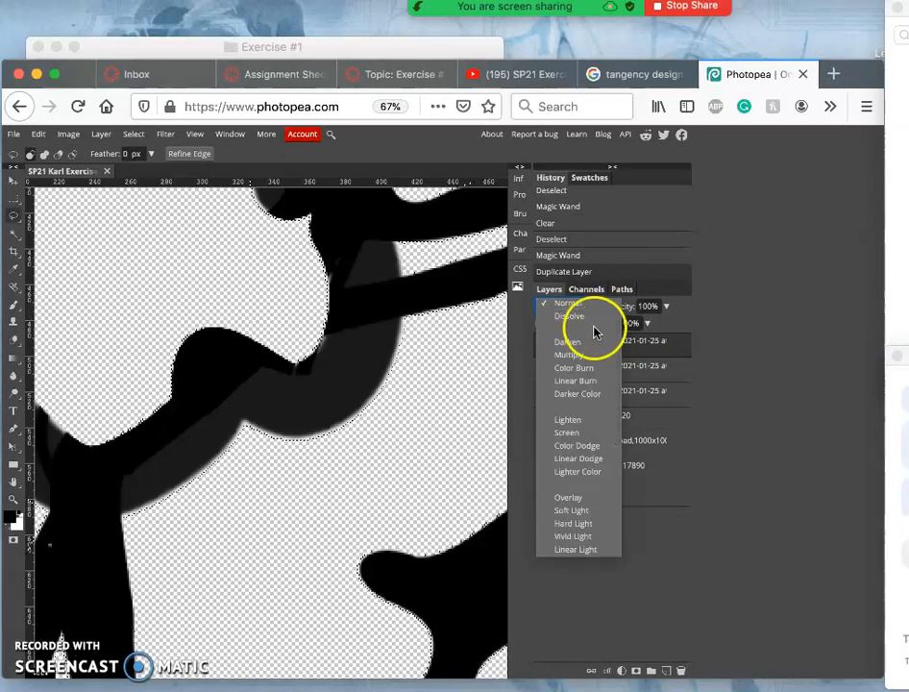
left_click(569, 354)
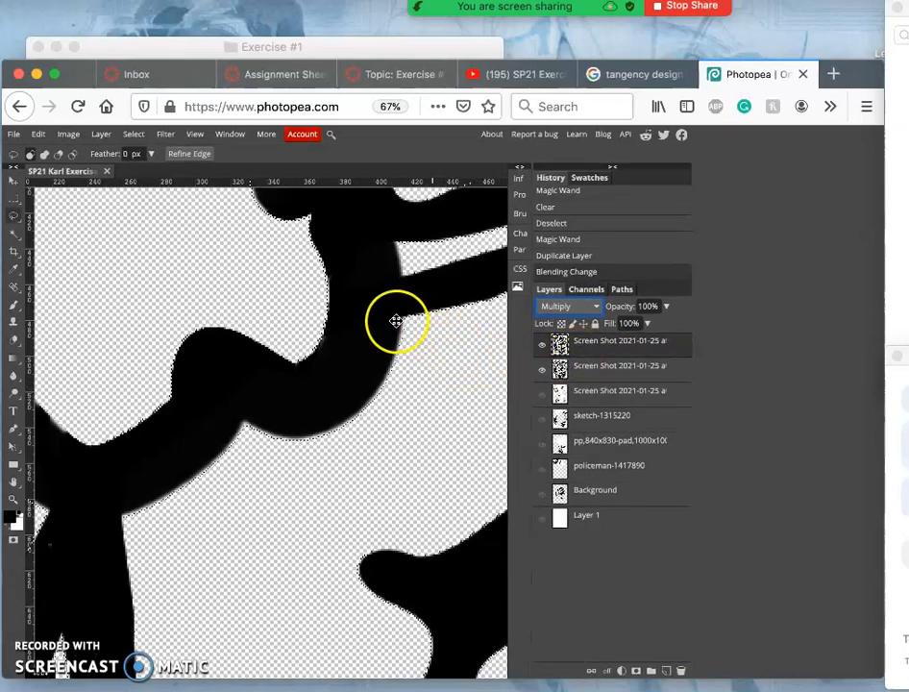
Examine the effect of the Multiply copy on the strokes around the face and flower outline
scroll(391, 343, "up", 6)
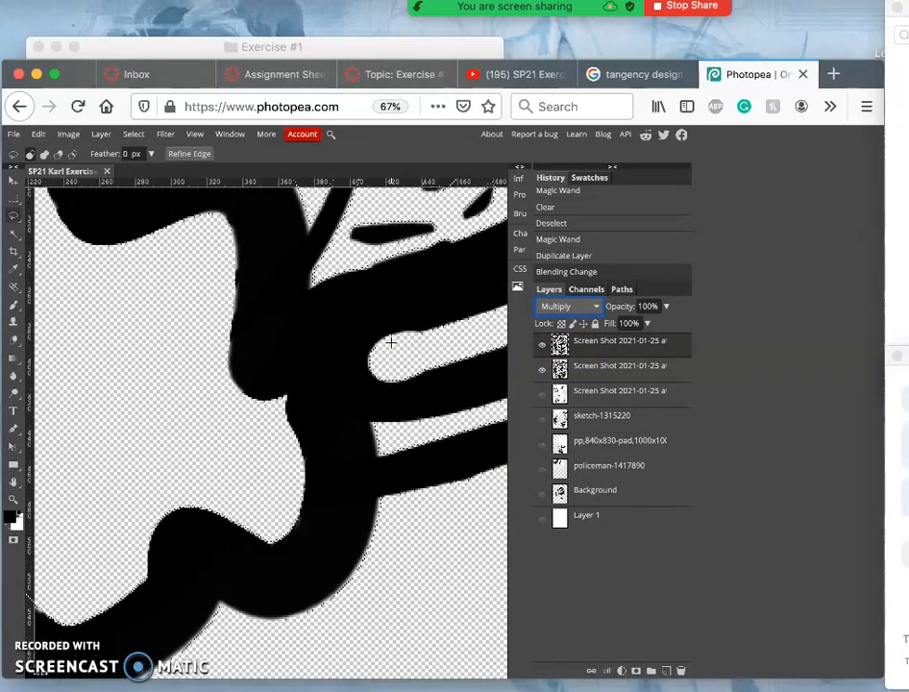
scroll(391, 343, "up", 1)
scroll(287, 418, "down", 4)
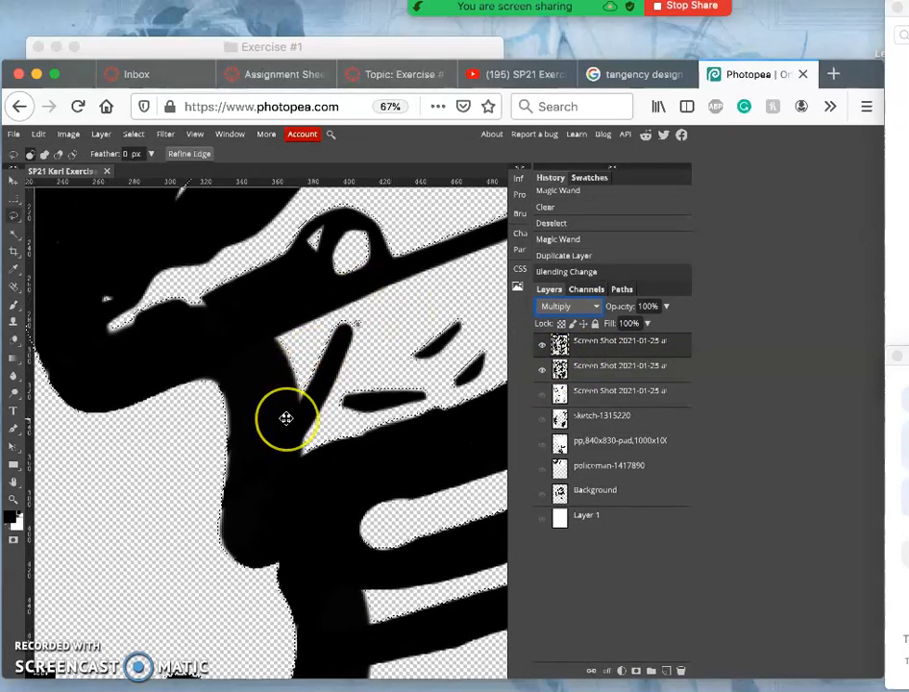
left_click_drag(286, 418, 293, 431)
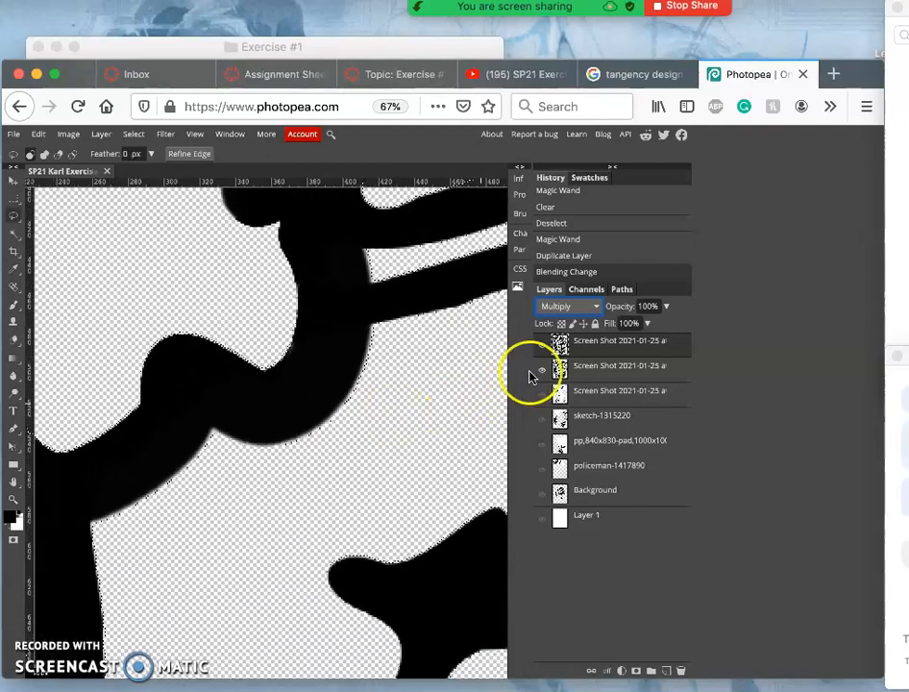
left_click(543, 345)
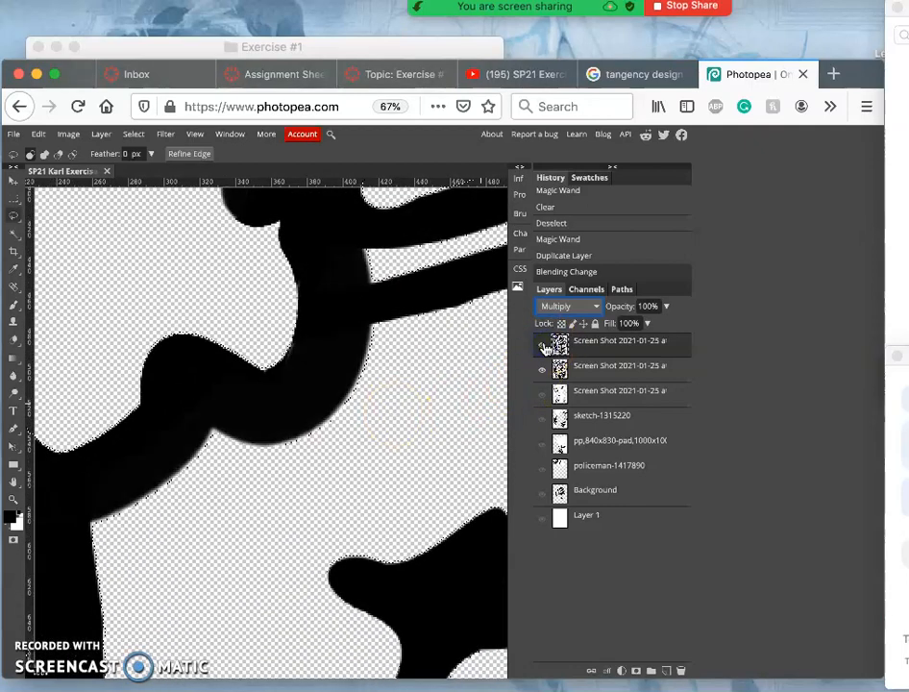
Set the browser page zoom to 50% to enlarge the canvas area
key("super+plus")
key("super+plus")
key("super+plus")
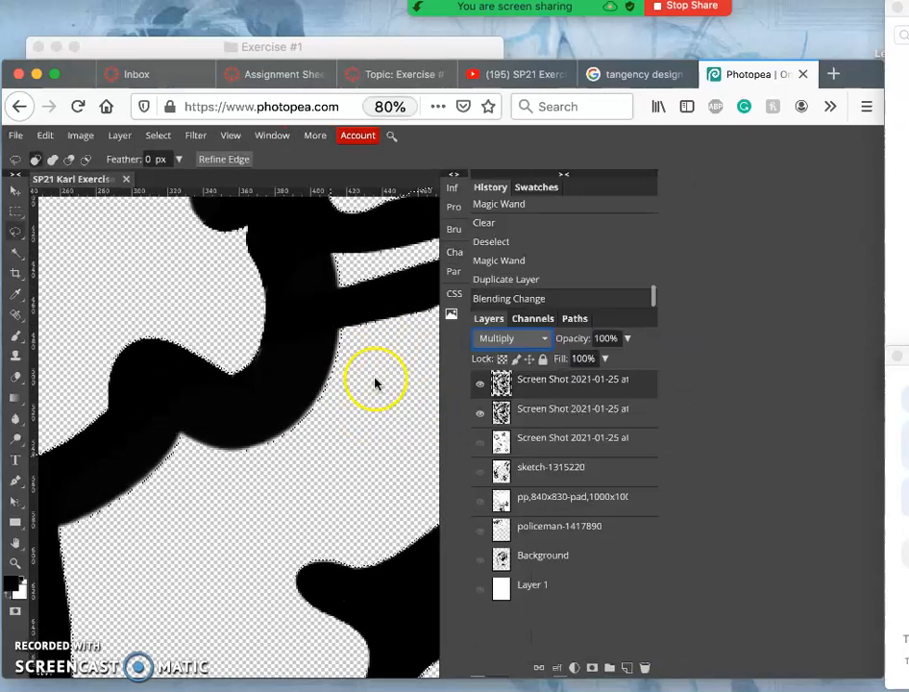
key("super+minus")
key("super+minus")
key("super+minus")
key("super+minus")
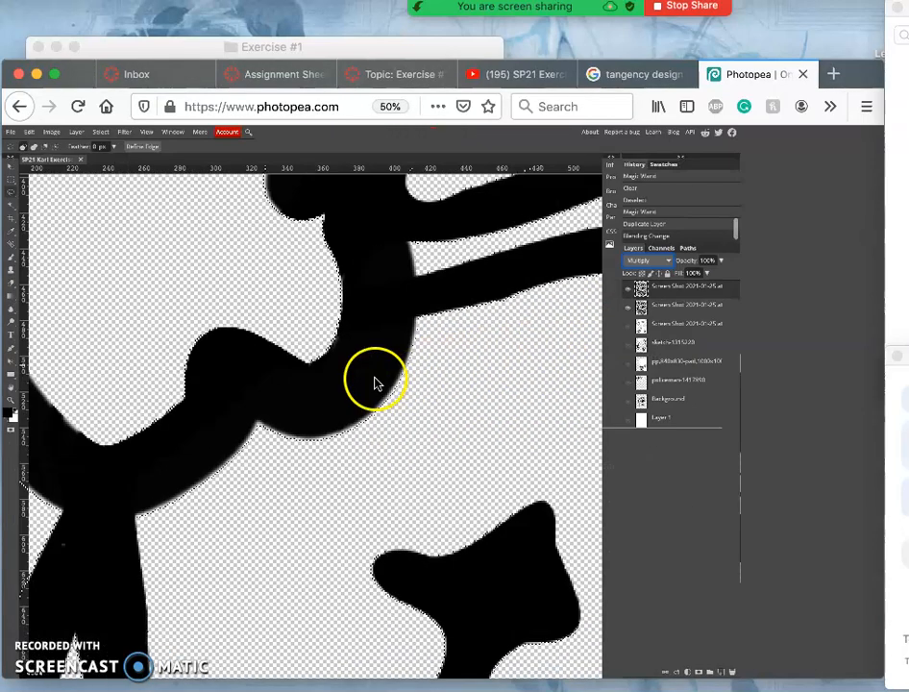
Clear the selection and show the white Layer 1 beneath the line art
scroll(237, 501, "down", 3)
scroll(238, 501, "down", 1)
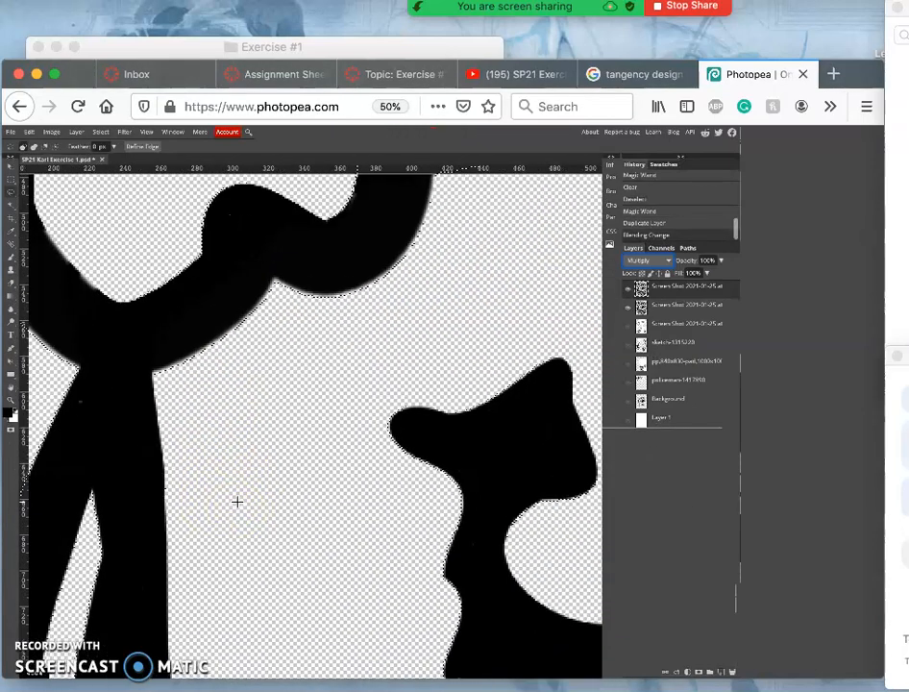
scroll(237, 501, "up", 1)
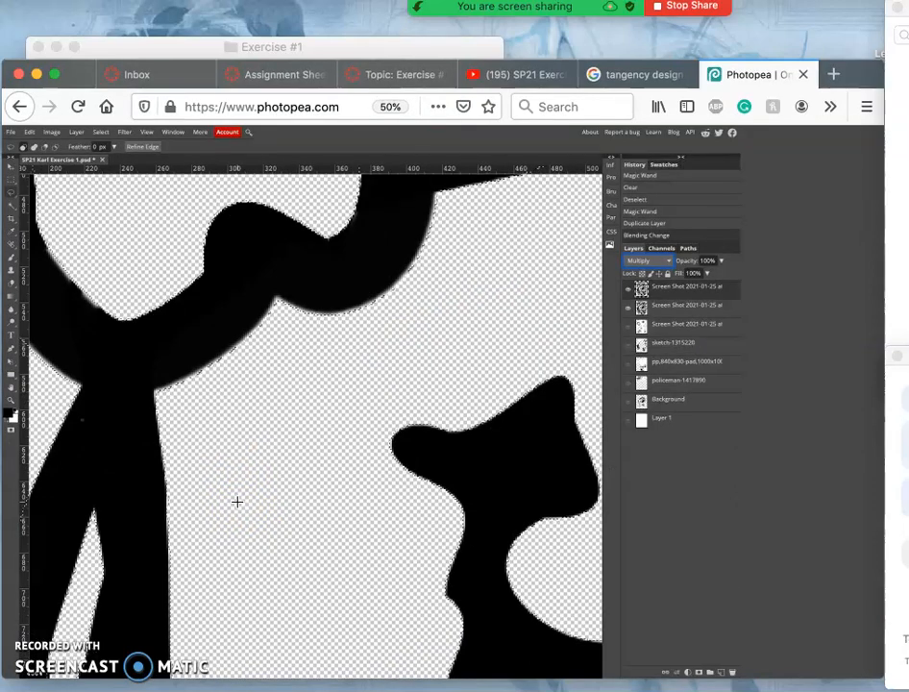
left_click(266, 460)
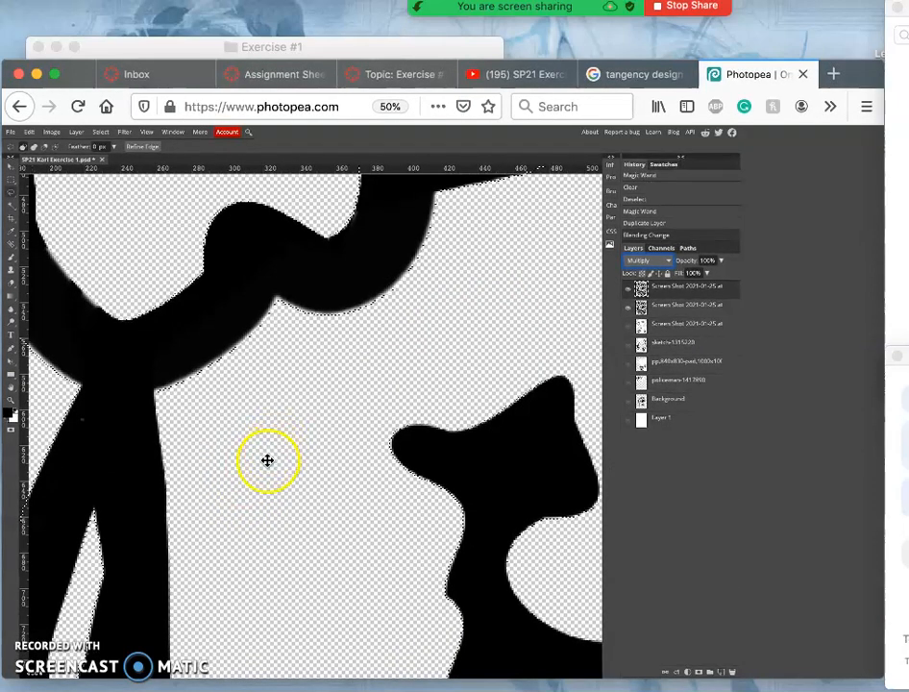
scroll(277, 446, "up", 10)
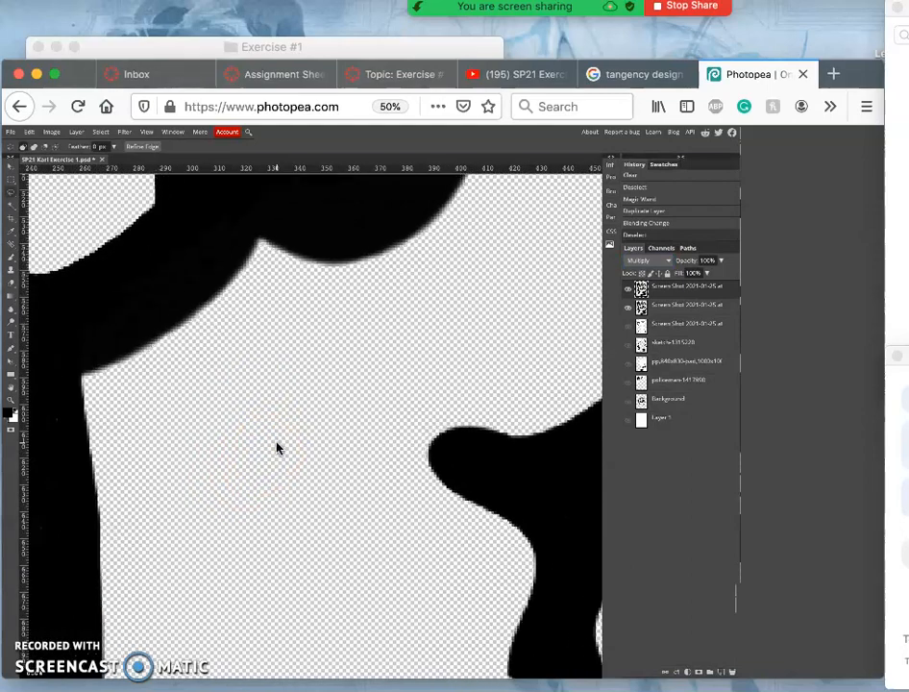
scroll(276, 447, "up", 8)
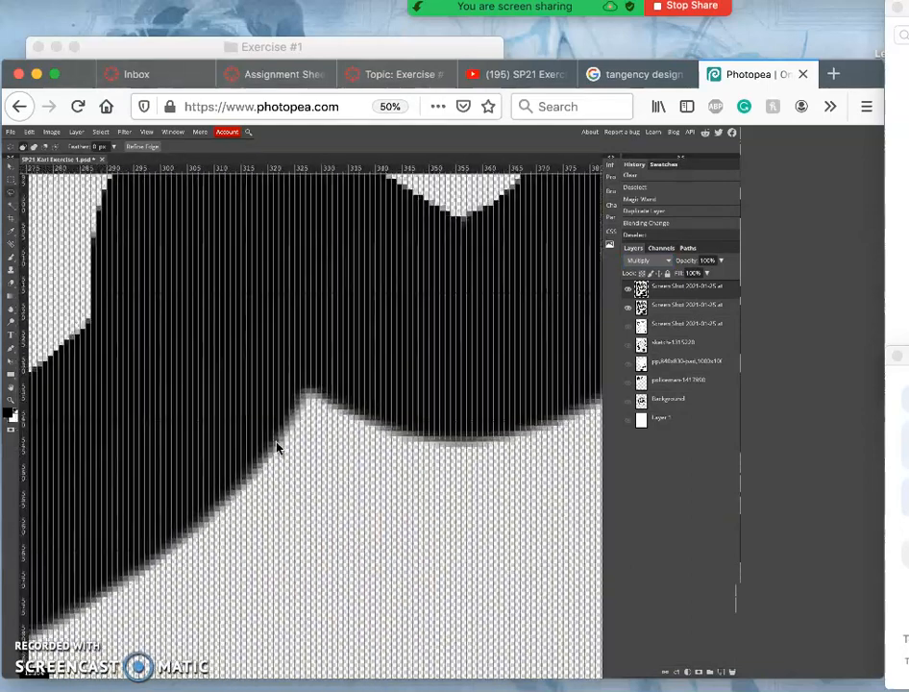
left_click(629, 420)
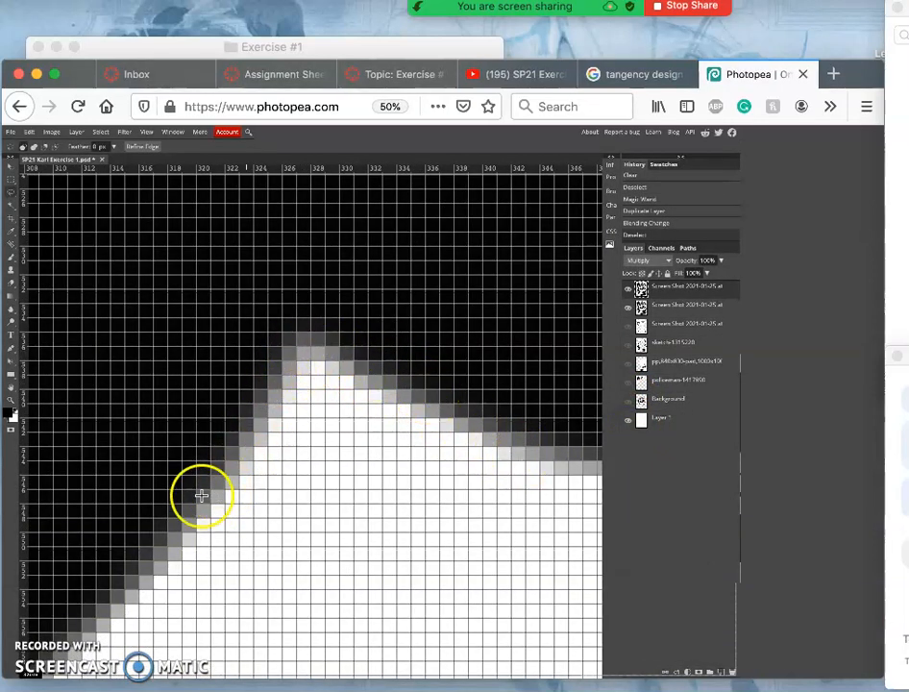
Examine the anti-aliased pixel edges of the black strokes below the flower outline
scroll(247, 481, "down", 1)
scroll(247, 481, "left", 10)
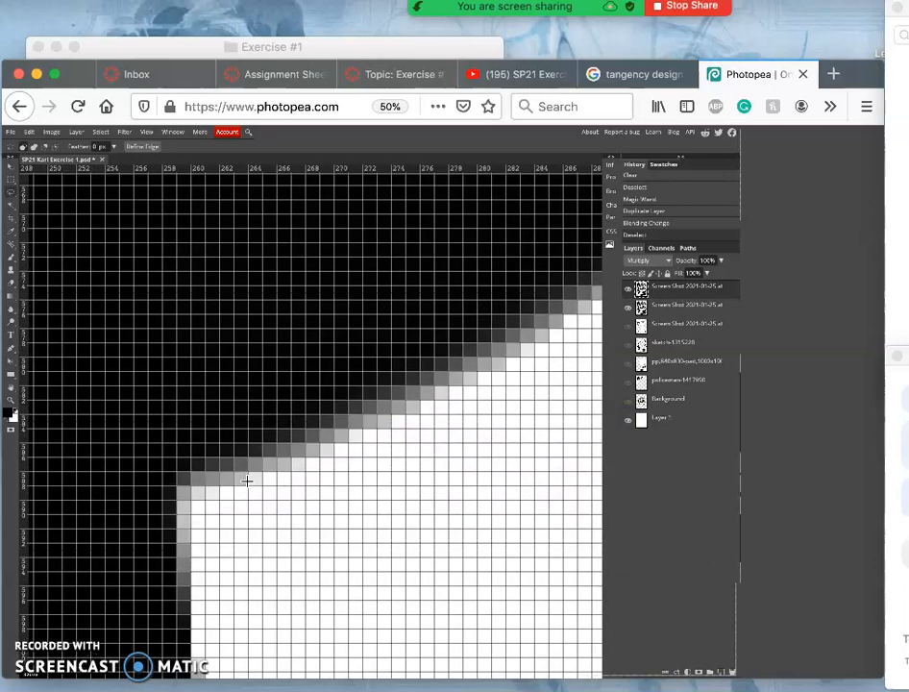
scroll(247, 480, "right", 5)
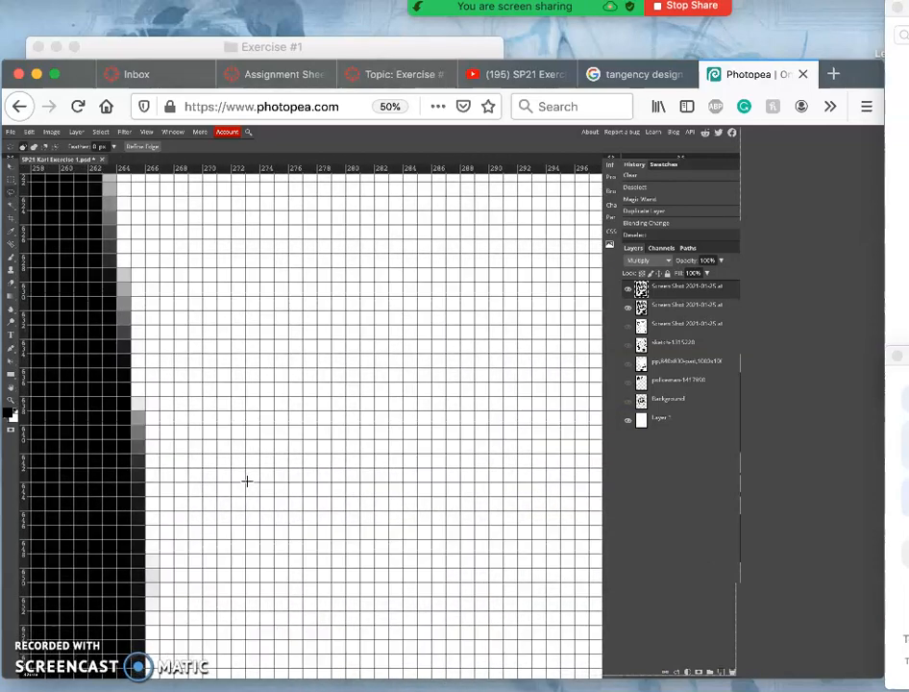
scroll(247, 481, "down", 2)
scroll(247, 486, "down", 8)
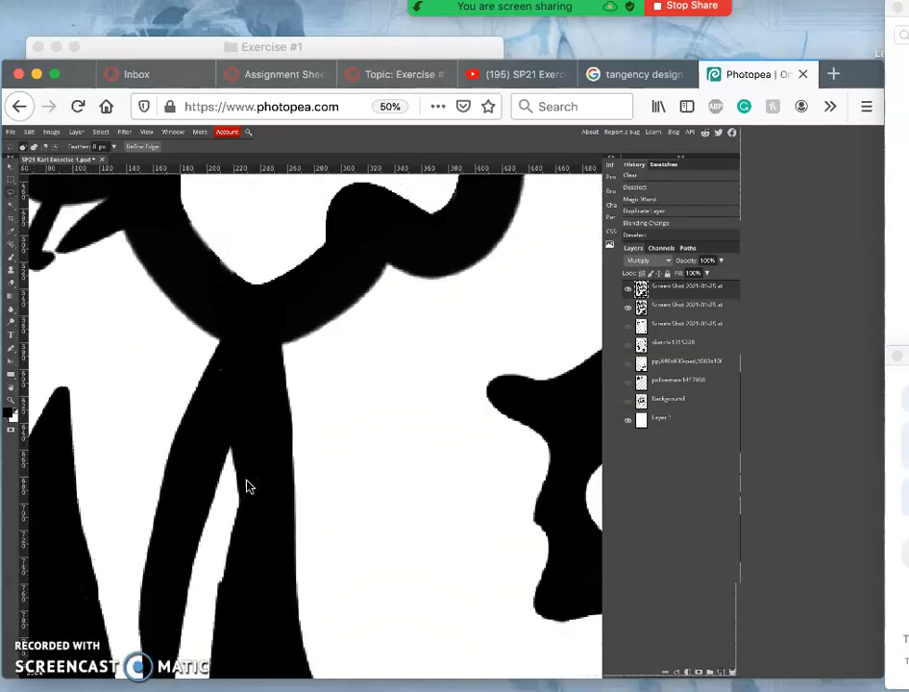
Hide the white Layer 1 and merge the Multiply copy with the line art layer directly beneath it
scroll(247, 486, "down", 4)
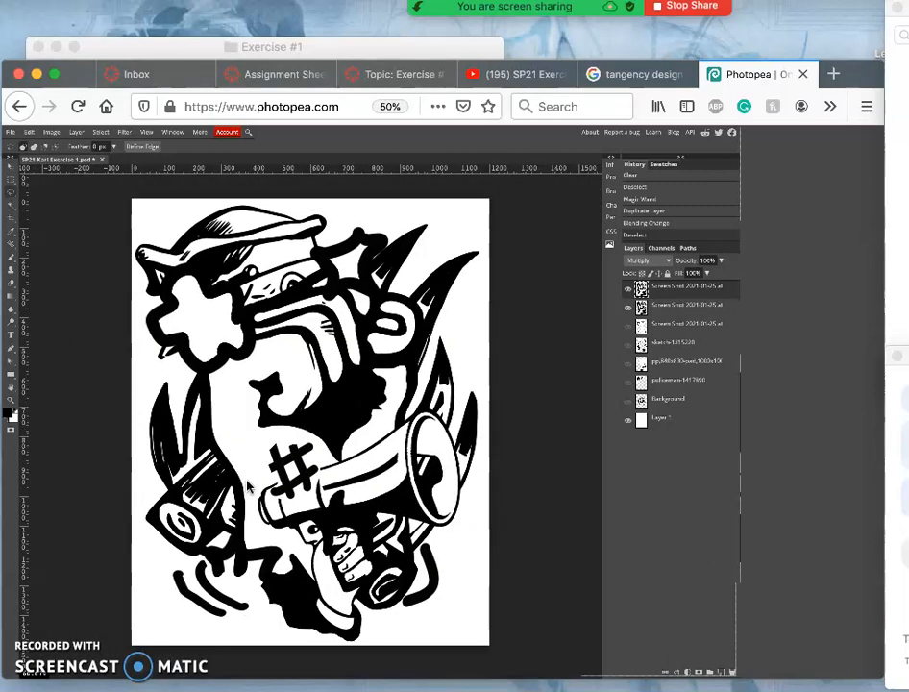
mouse_move(247, 487)
left_mouse_down()
mouse_move(242, 404)
mouse_move(300, 348)
mouse_move(335, 461)
mouse_move(370, 441)
mouse_move(360, 478)
left_mouse_up()
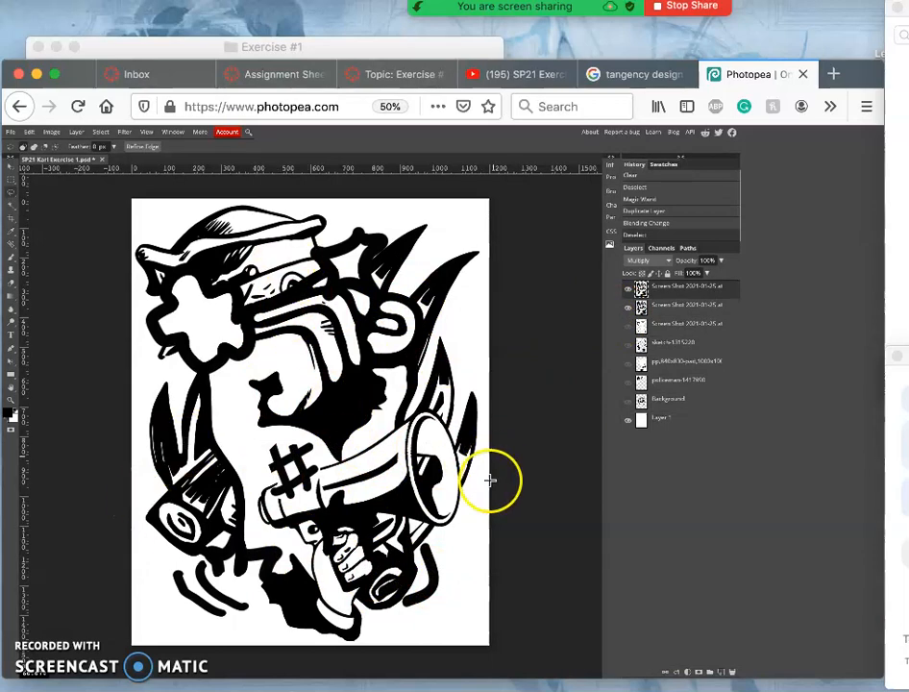
left_click(626, 418)
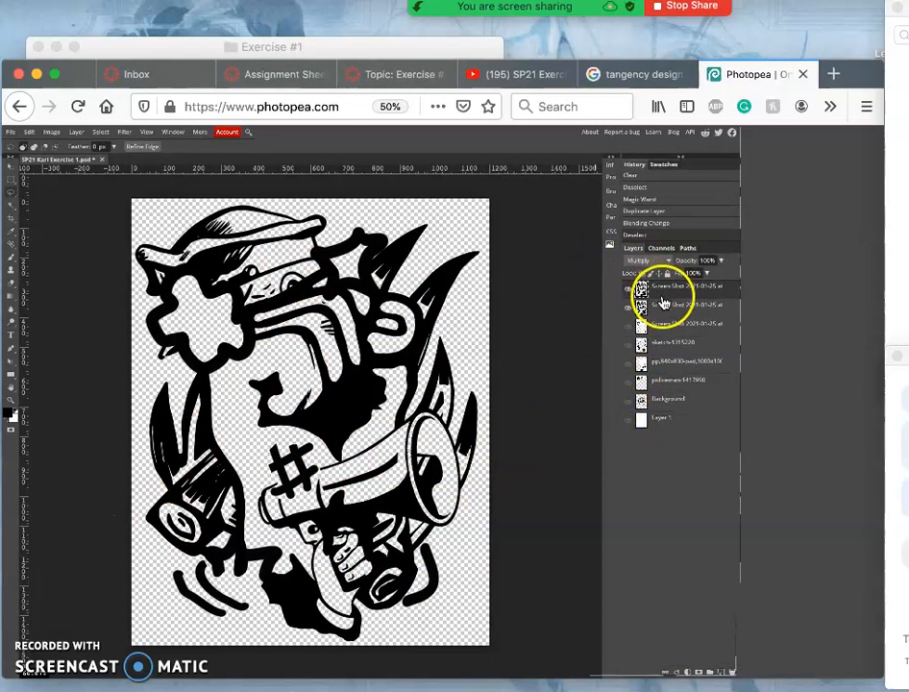
left_click(663, 309)
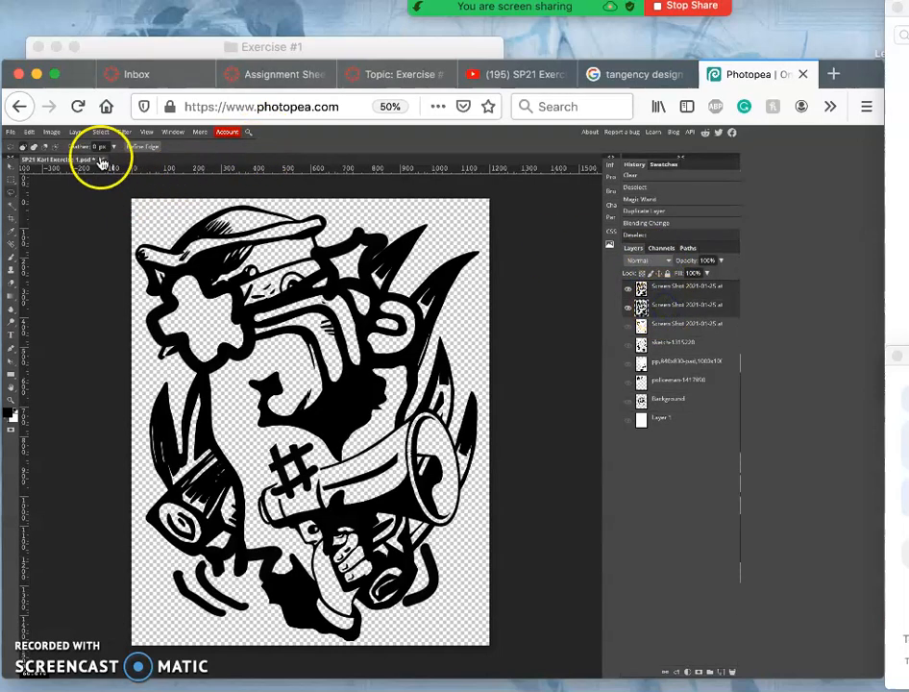
left_click(76, 131)
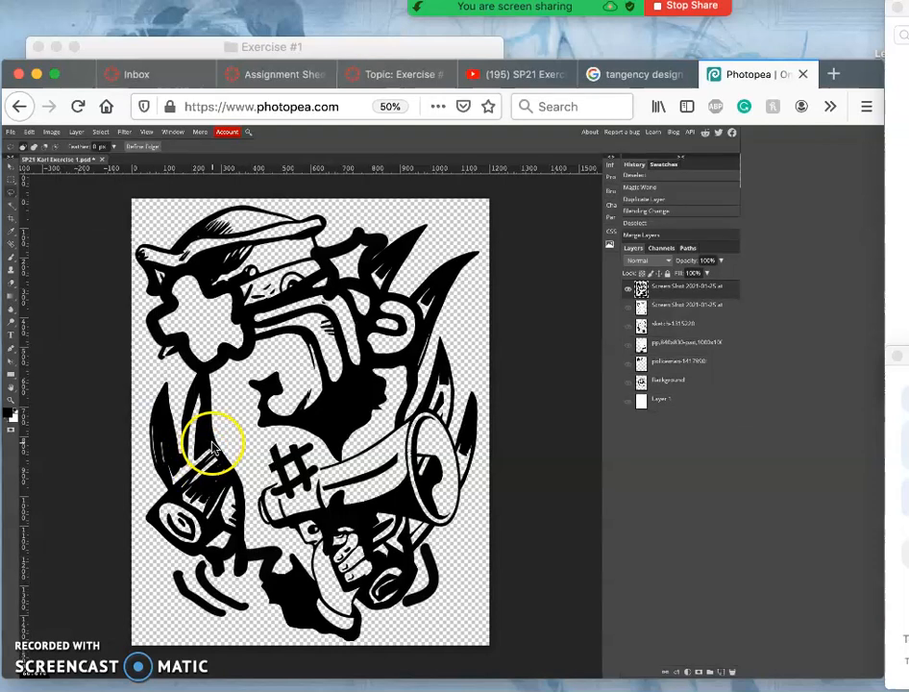
Check the merged line art by toggling its visibility, and show the white Layer 1 beneath it
left_click(628, 287)
left_click(628, 287)
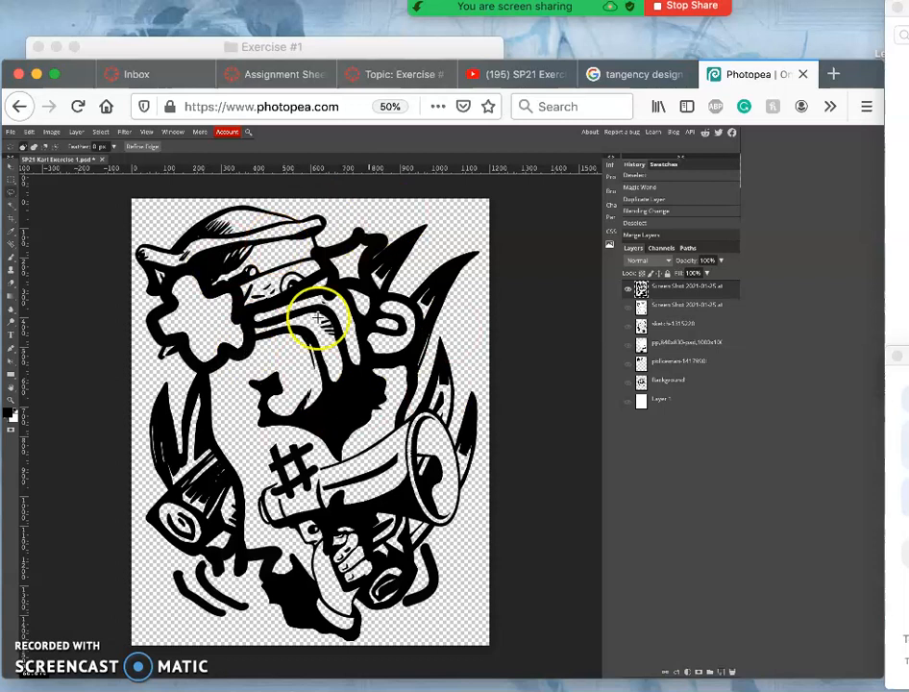
left_click(628, 399)
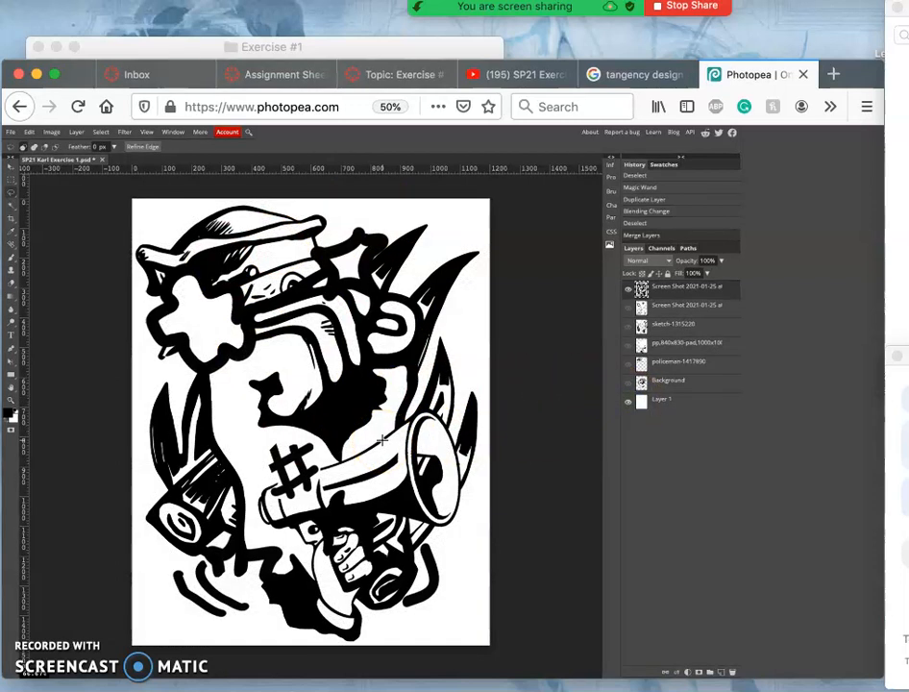
Examine the merged line art up close around the flower, hat, face, megaphone, fist and log, and view the whole composition
key("super+plus")
key("super+plus")
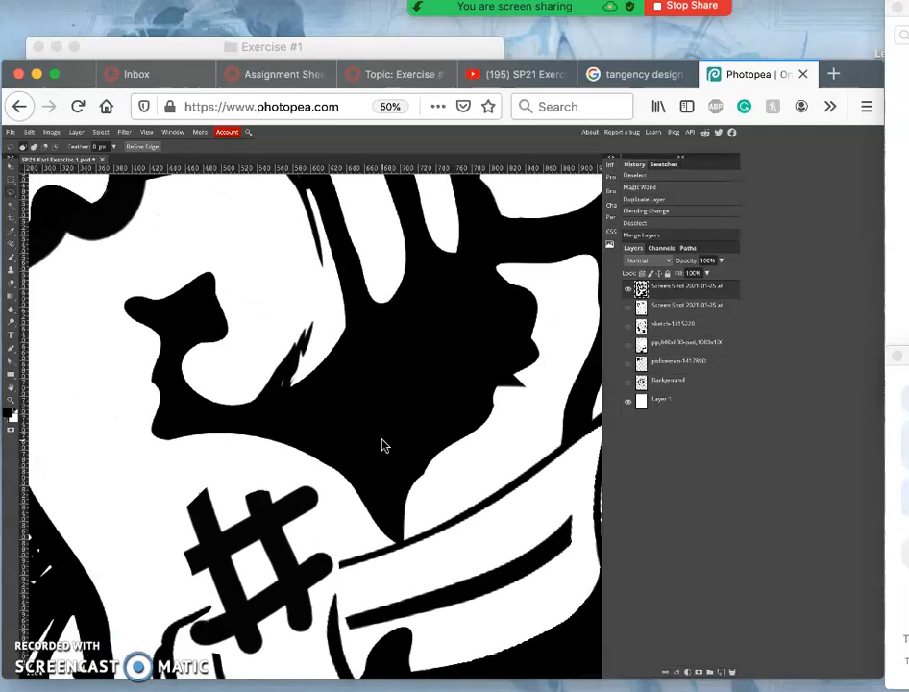
scroll(320, 407, "left", 1)
scroll(319, 404, "up", 5)
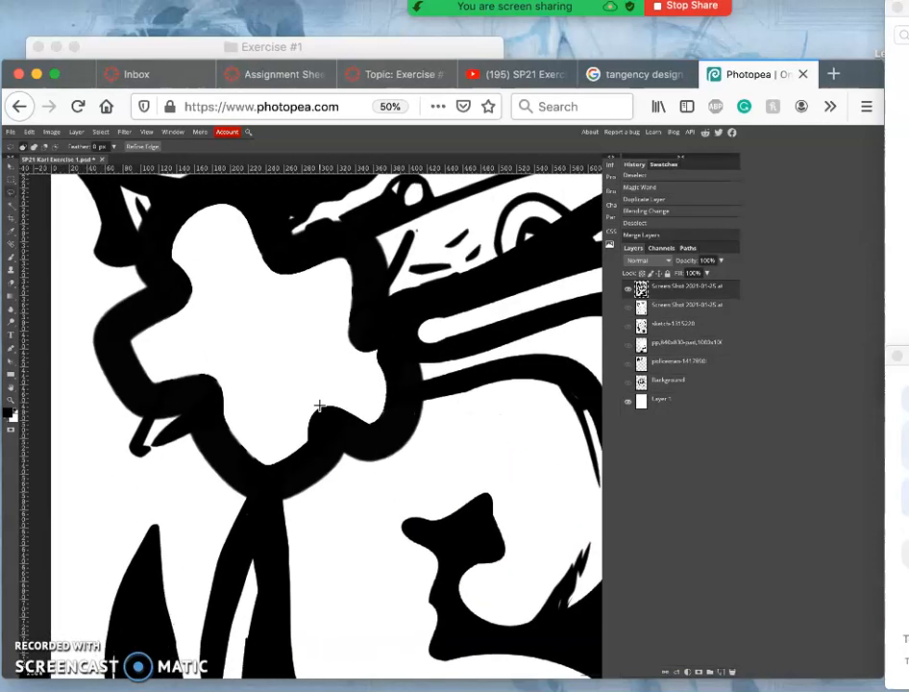
scroll(319, 406, "right", 5)
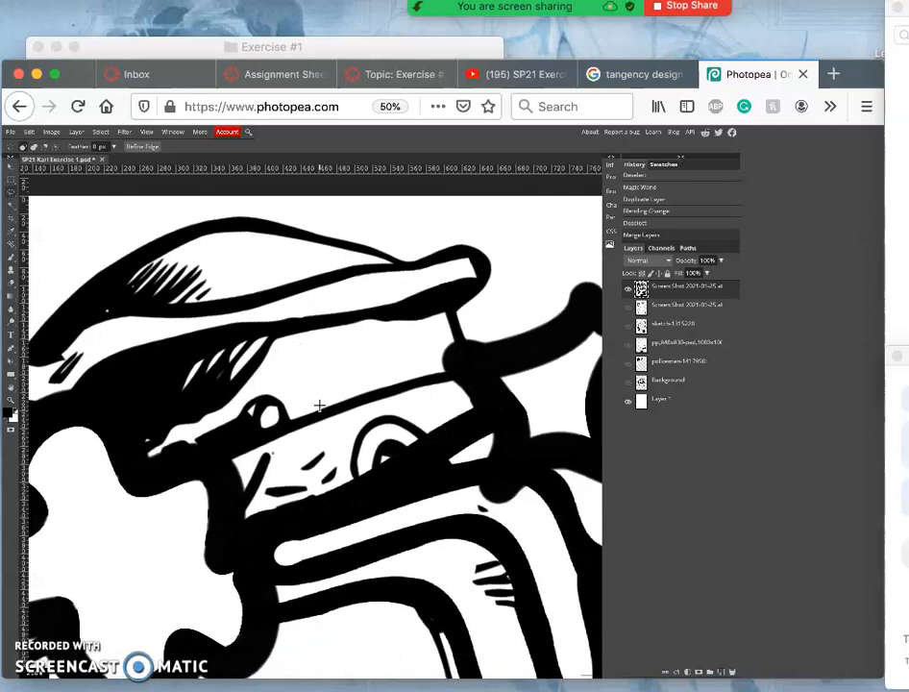
scroll(356, 397, "down", 5)
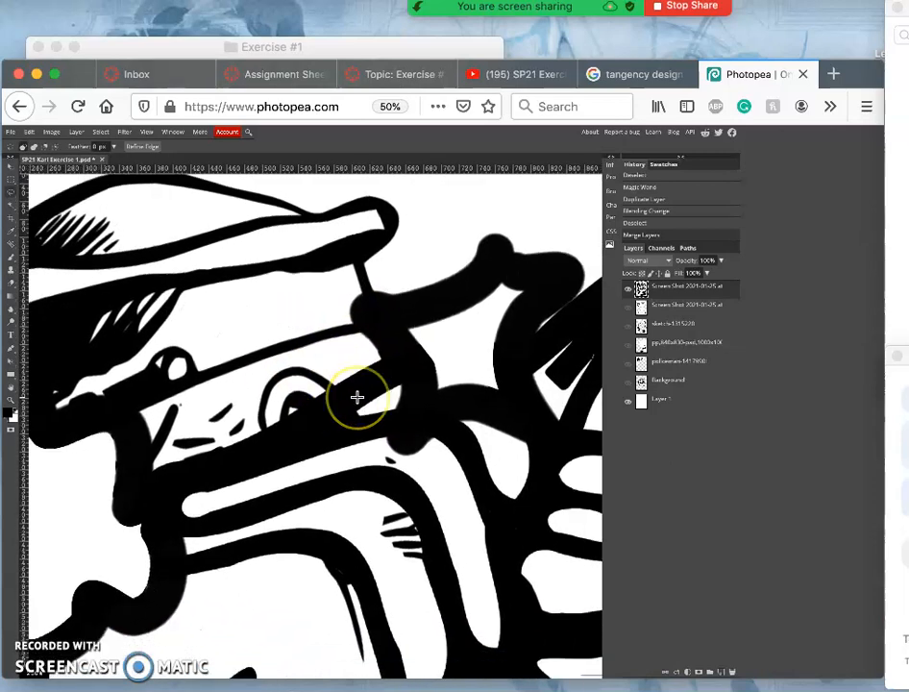
scroll(356, 397, "right", 5)
scroll(356, 397, "down", 5)
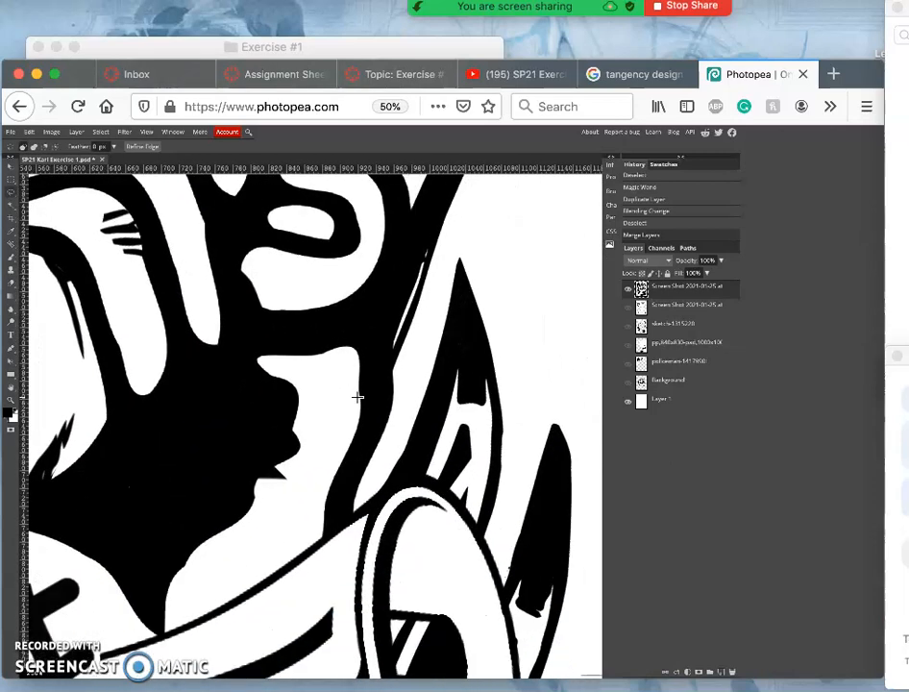
scroll(357, 397, "right", 3)
scroll(356, 397, "down", 10)
scroll(357, 397, "left", 8)
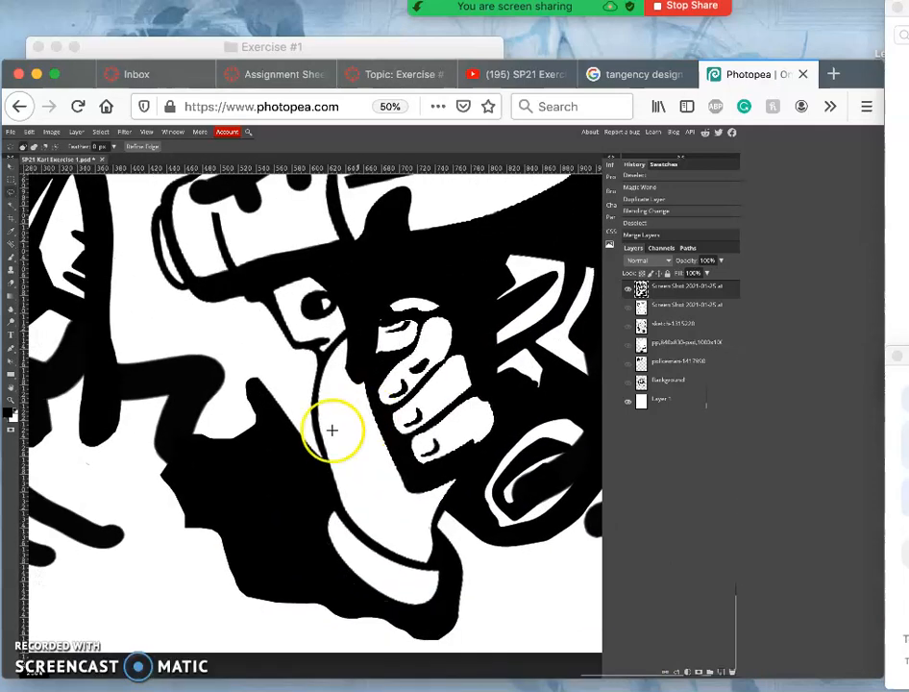
scroll(272, 439, "left", 7)
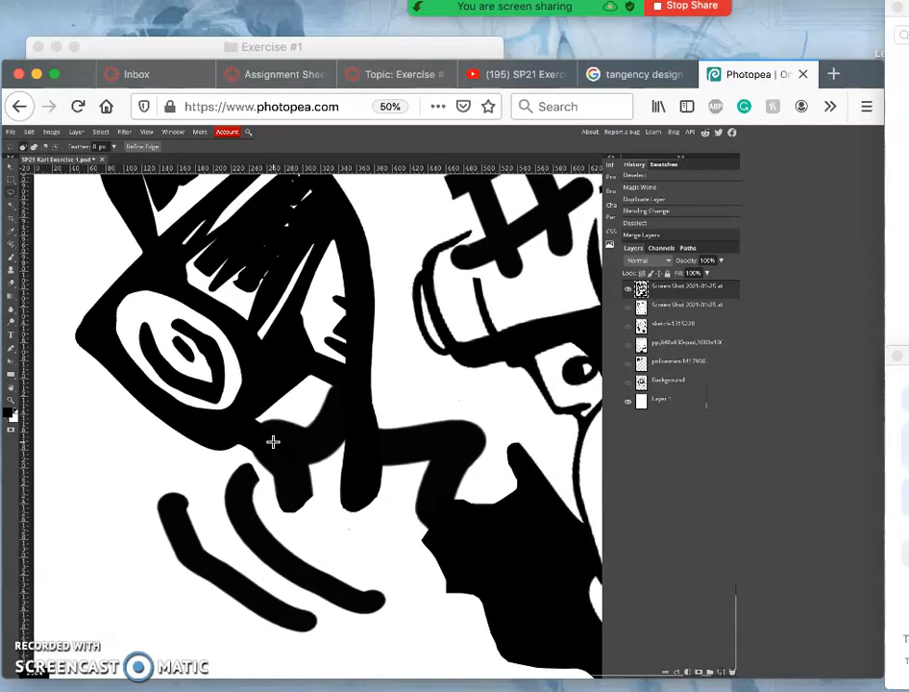
key("ctrl+0")
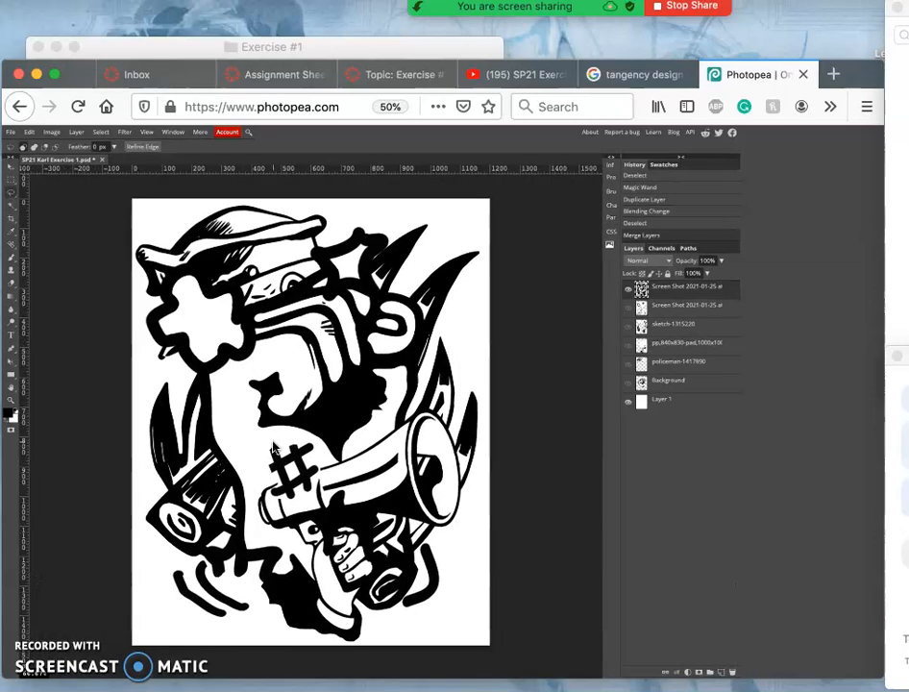
left_click(411, 394)
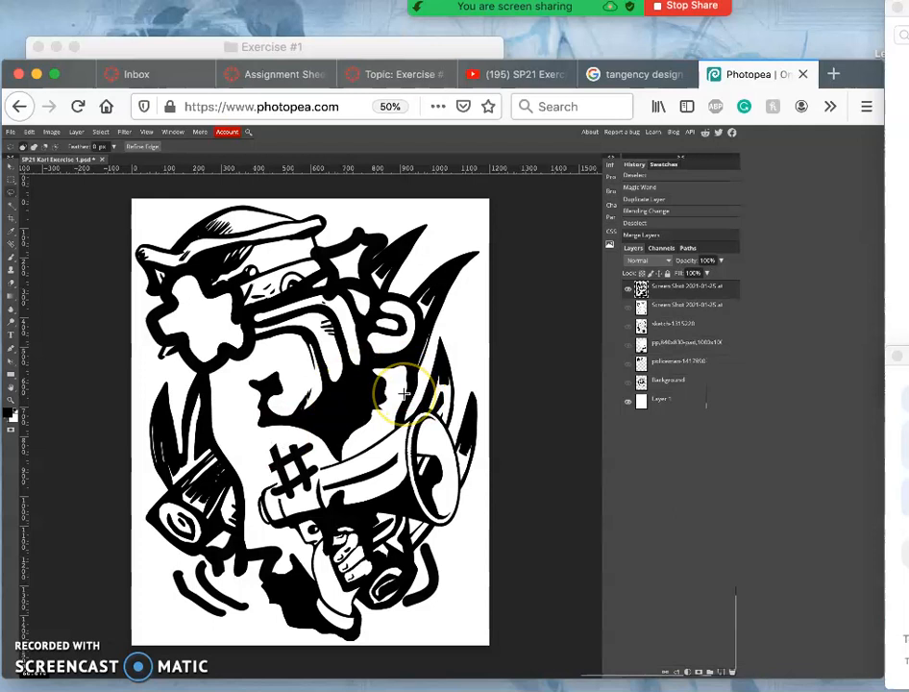
left_click(381, 305)
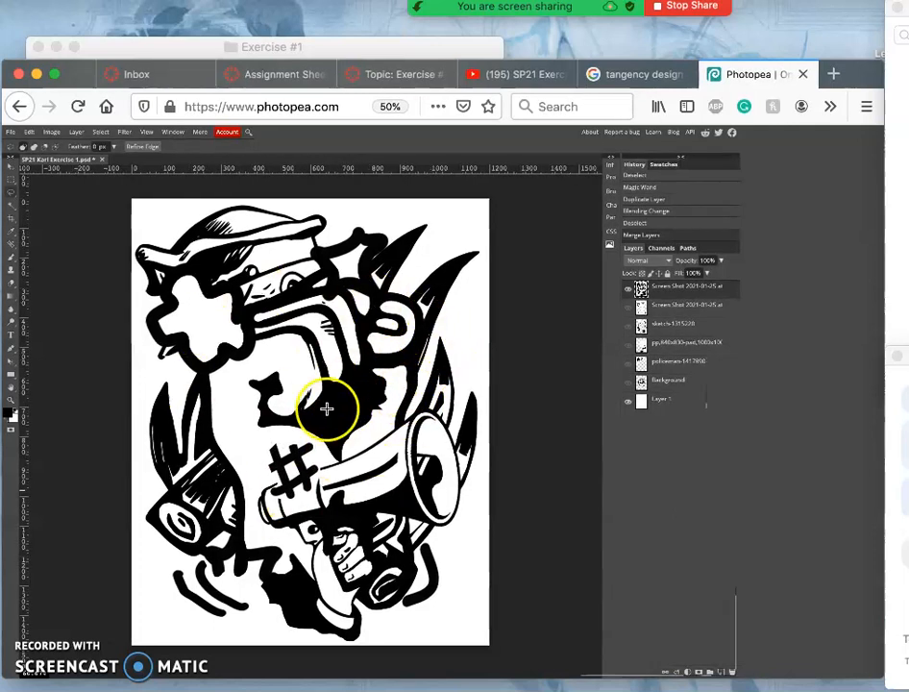